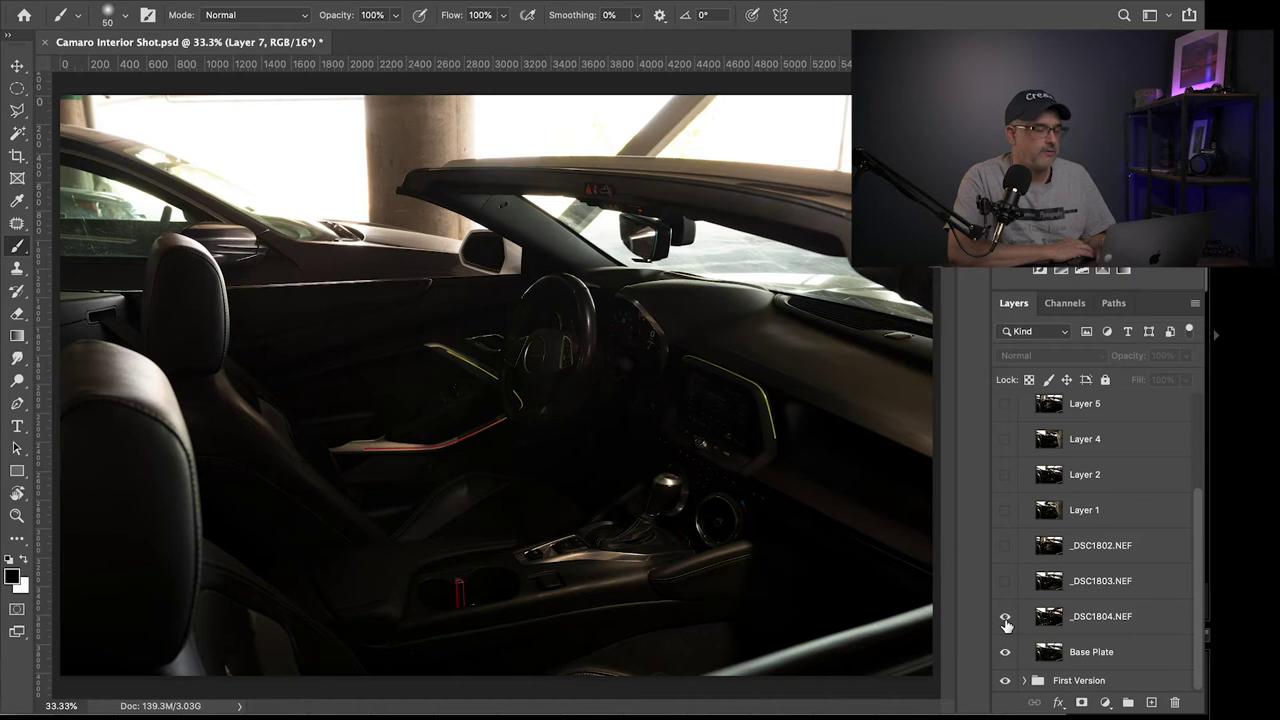
Compare the individual light frames, from _DSC1804.NEF up through Layer 4, against the base plate by toggling their visibility one at a time
click(1005, 618)
click(1005, 618)
click(1005, 618)
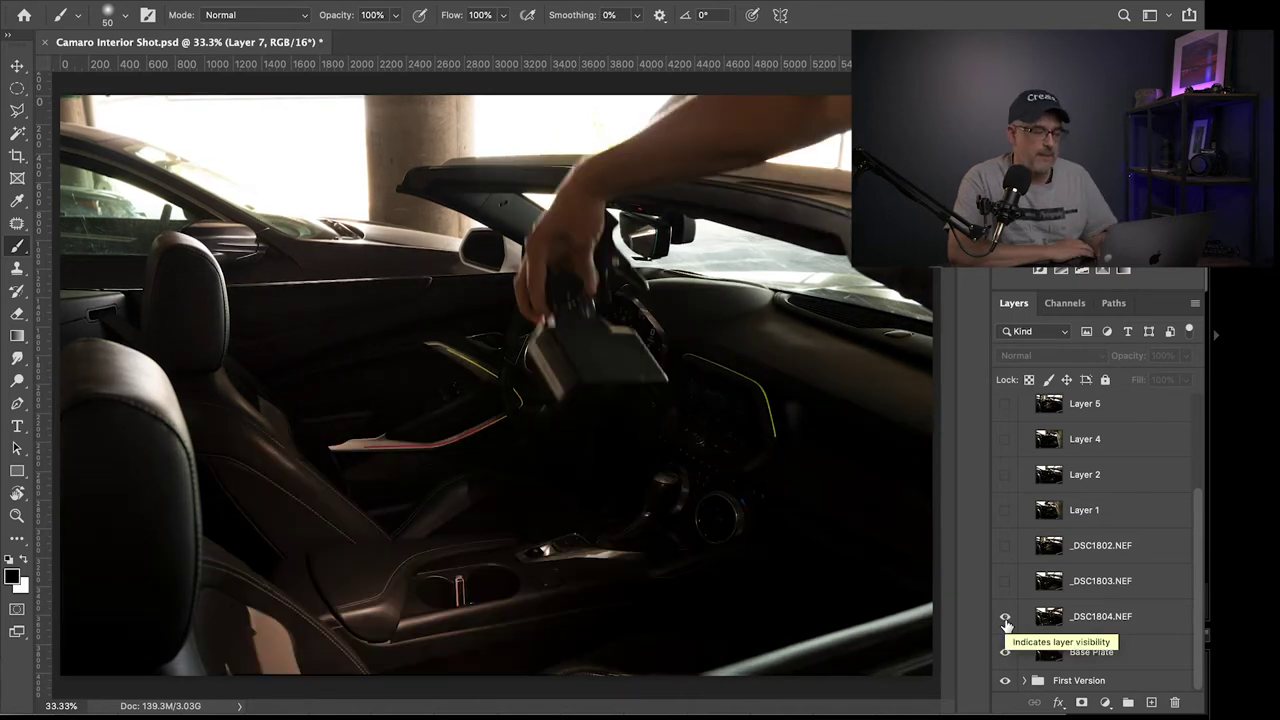
click(1005, 618)
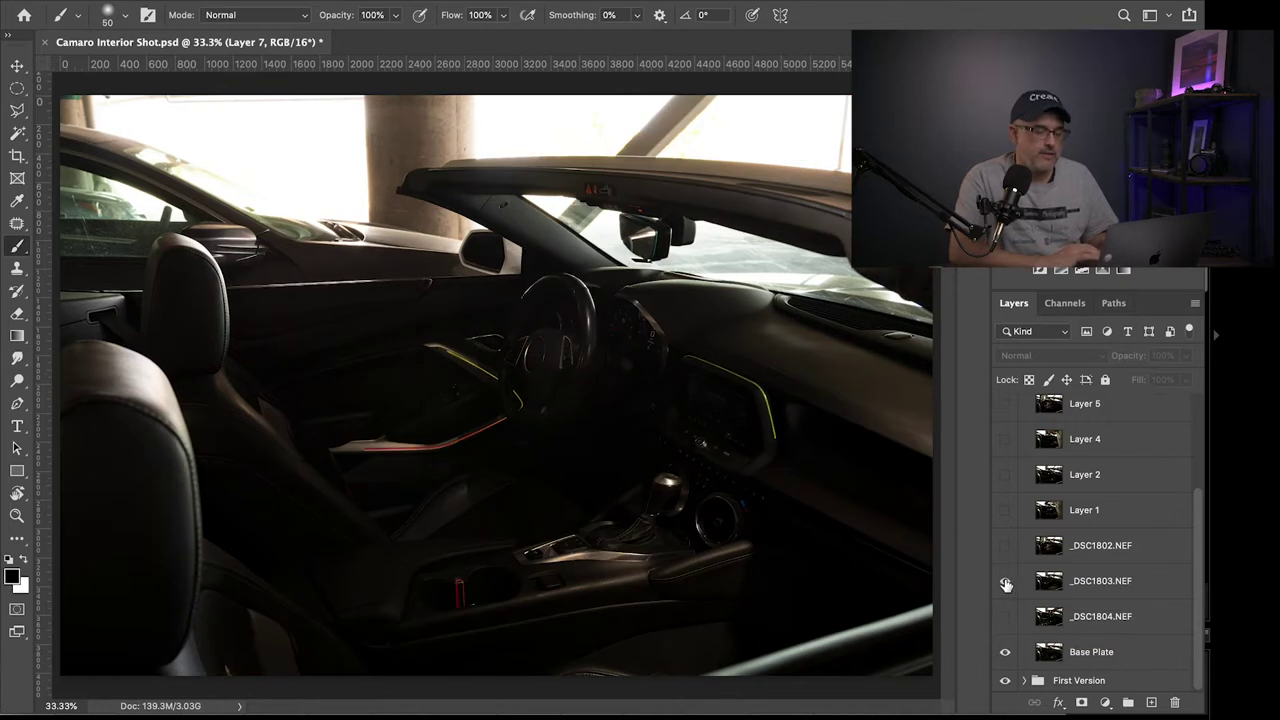
click(1006, 582)
click(1006, 582)
click(1005, 547)
click(1005, 547)
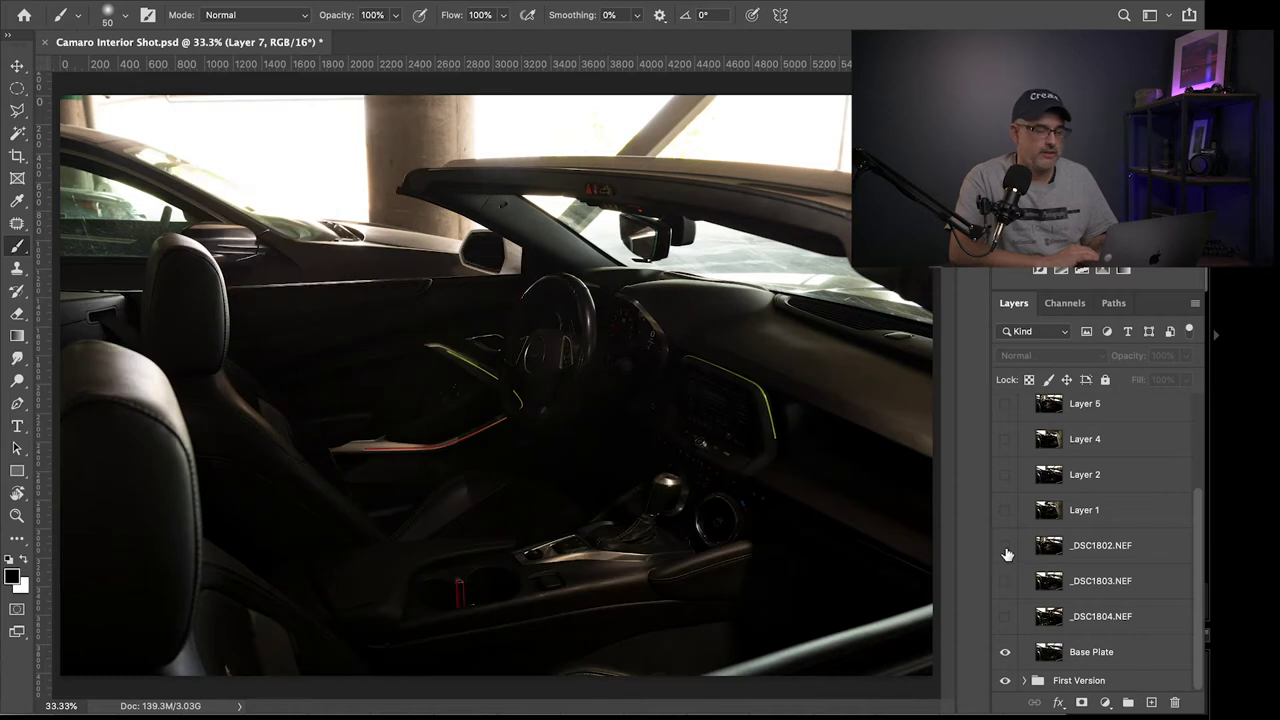
click(1007, 514)
click(1006, 512)
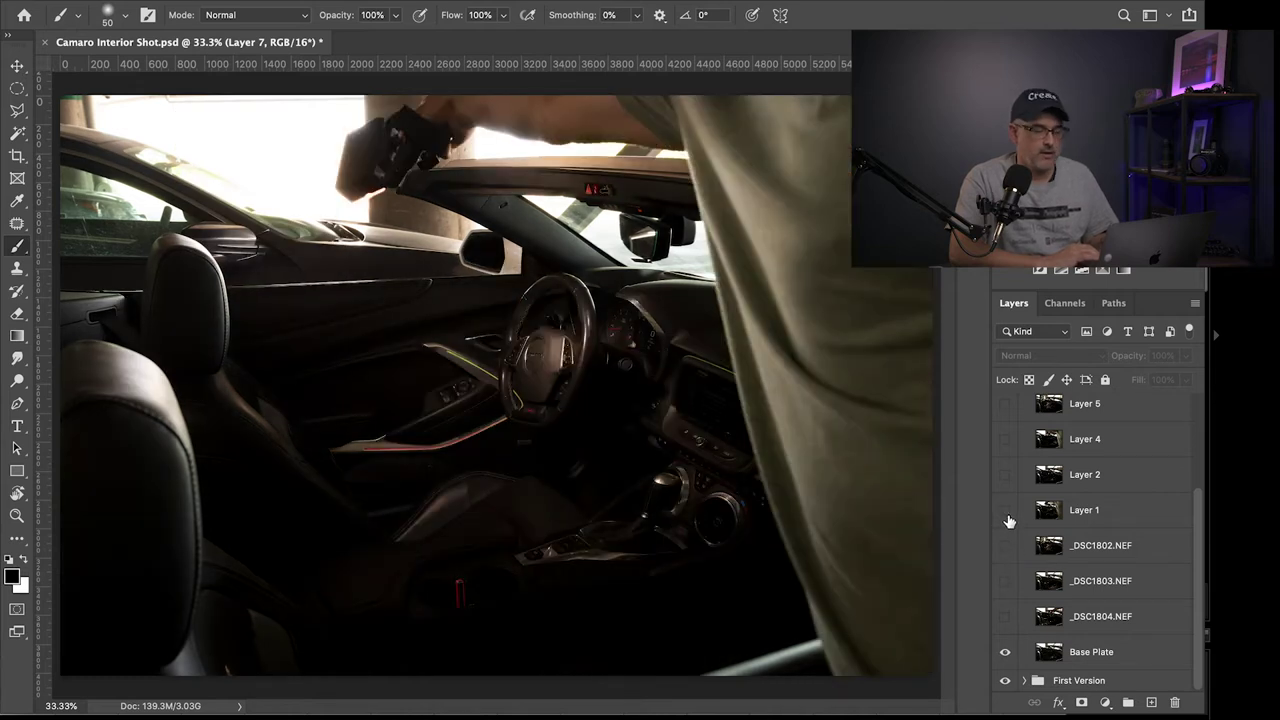
click(1006, 476)
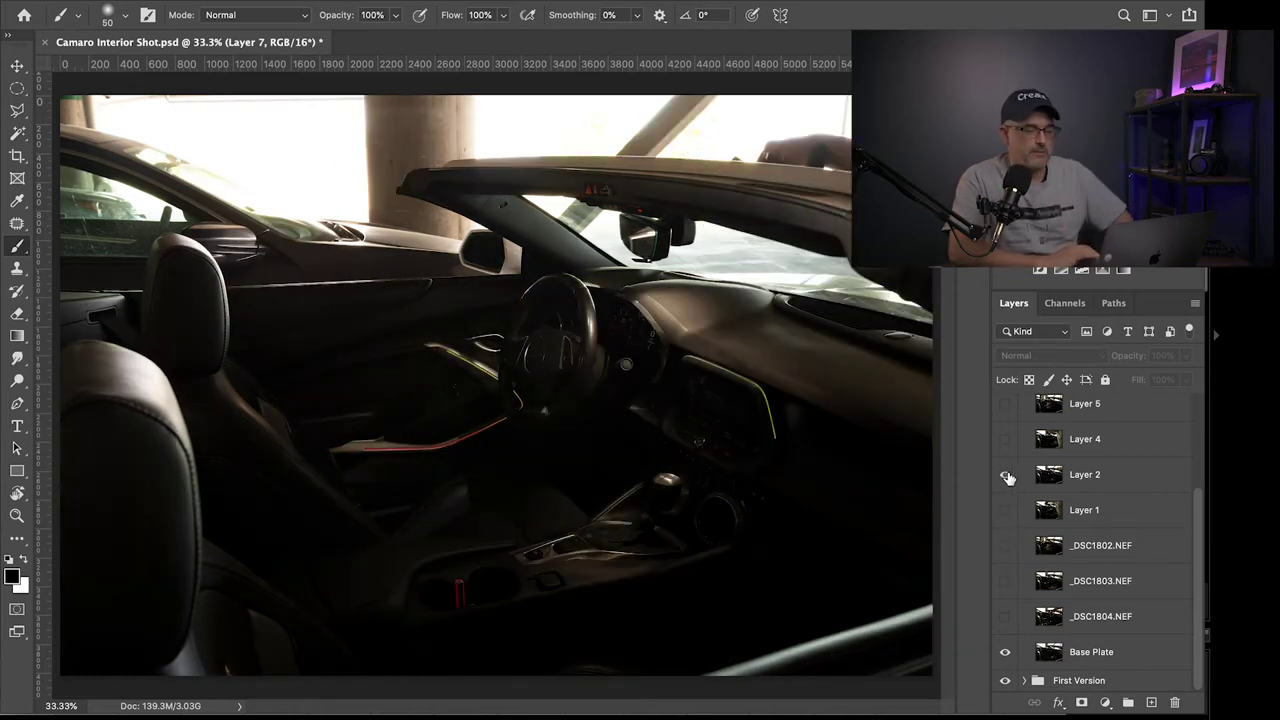
click(1006, 476)
click(1006, 441)
click(1006, 441)
Show the _DSC1804.NEF layer, add a layer mask to it and invert the mask to black
click(1005, 617)
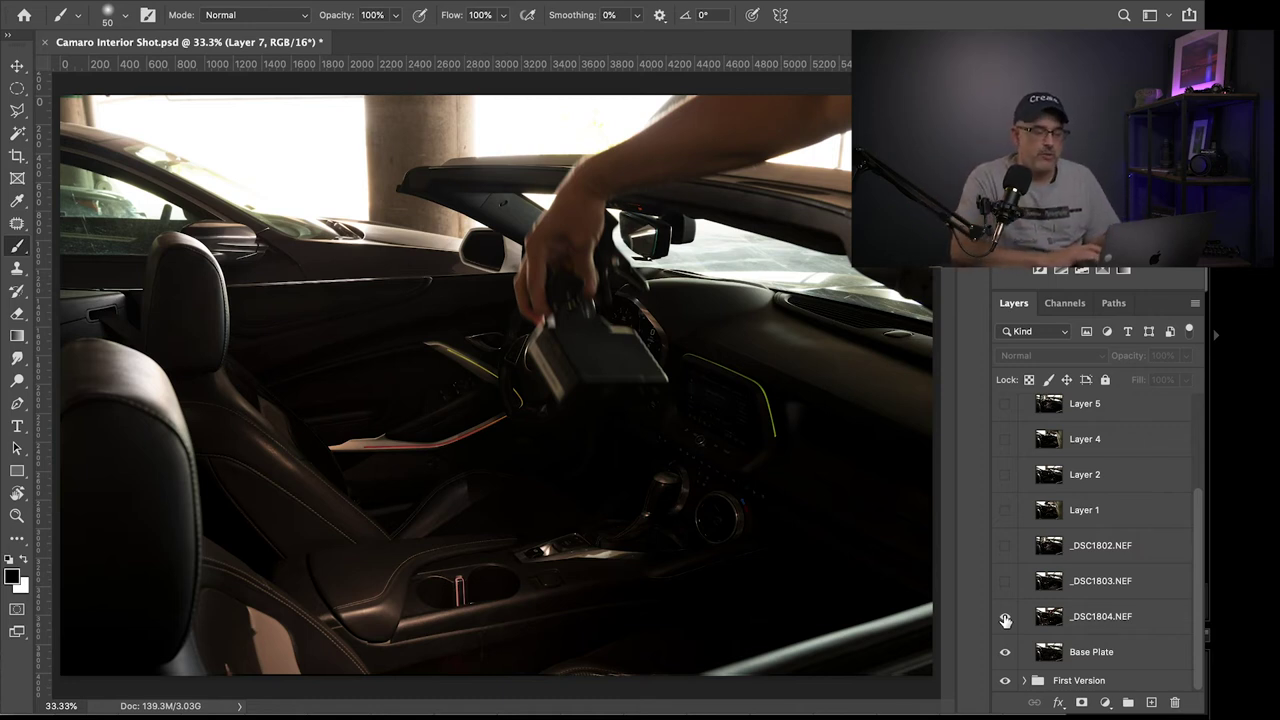
click(1105, 622)
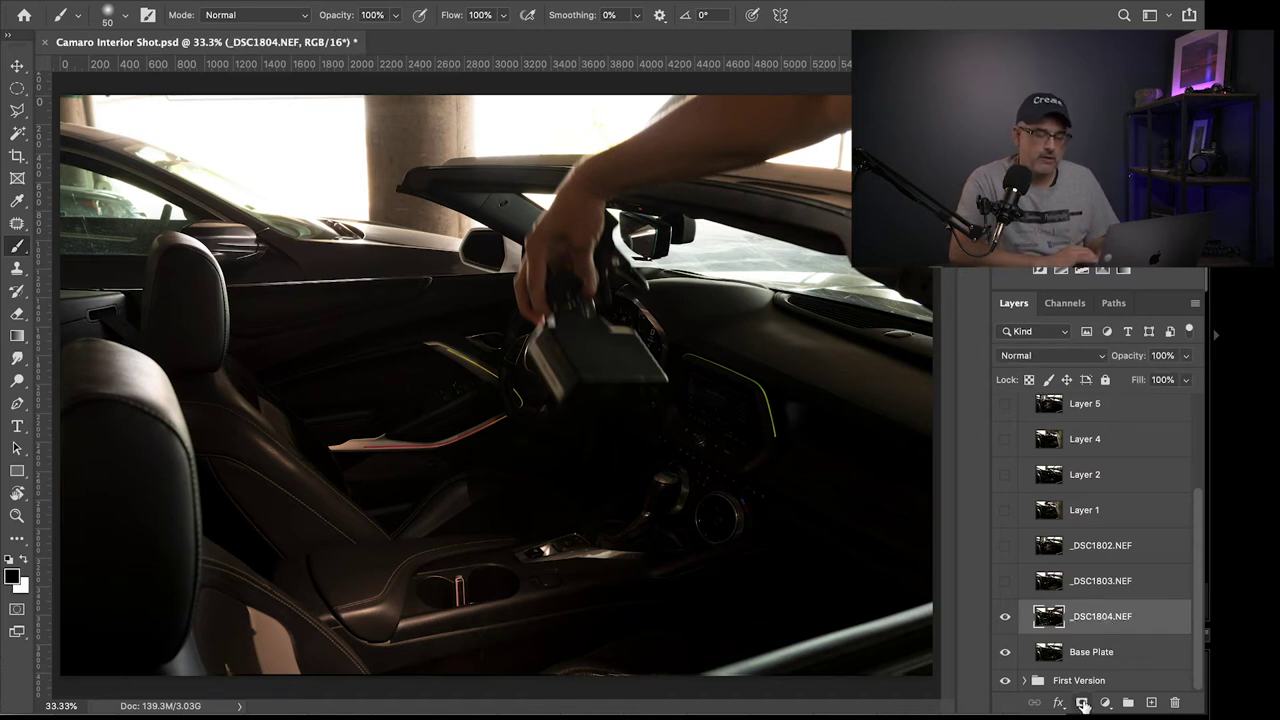
click(1082, 704)
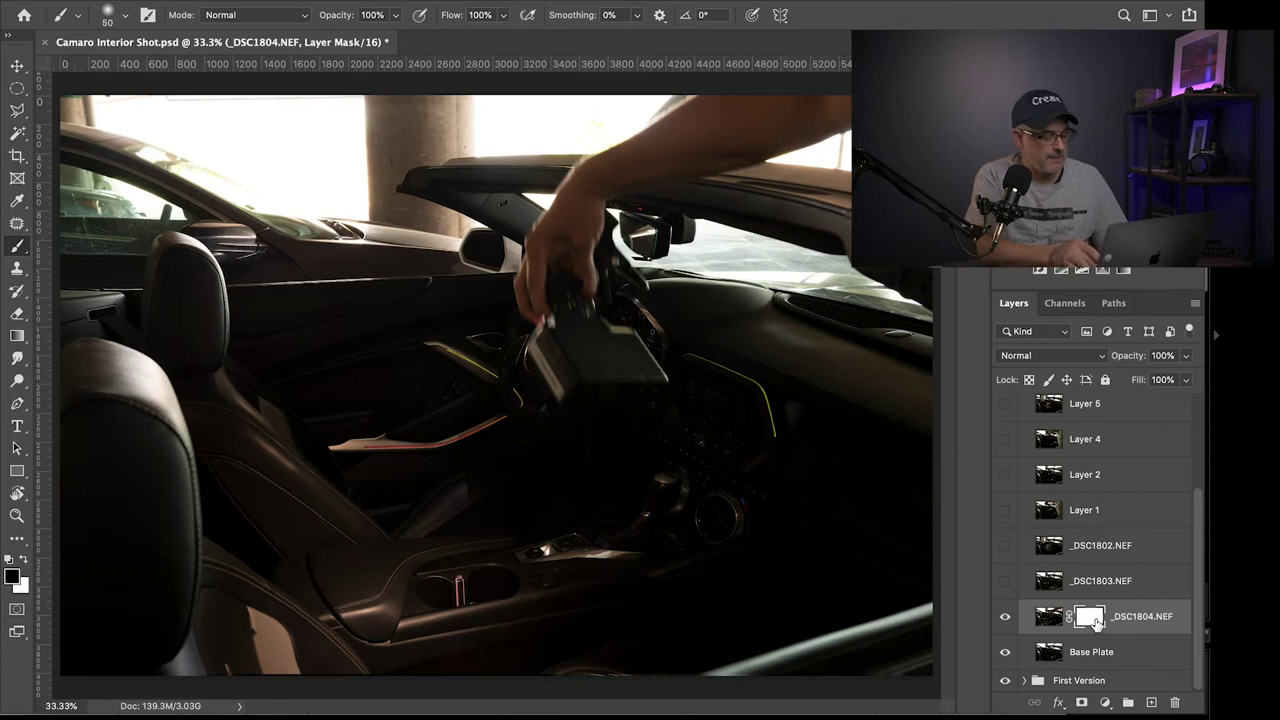
drag(1096, 622, 1099, 626)
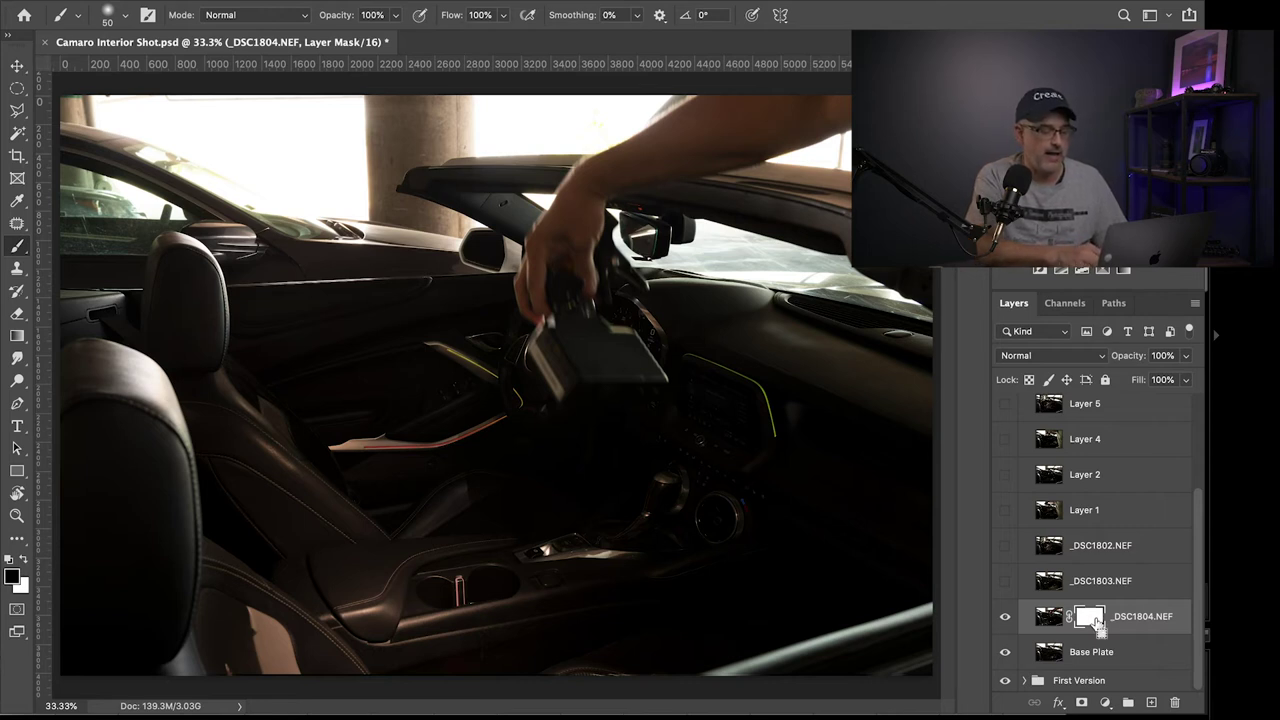
drag(1098, 624, 1097, 622)
key(super+i)
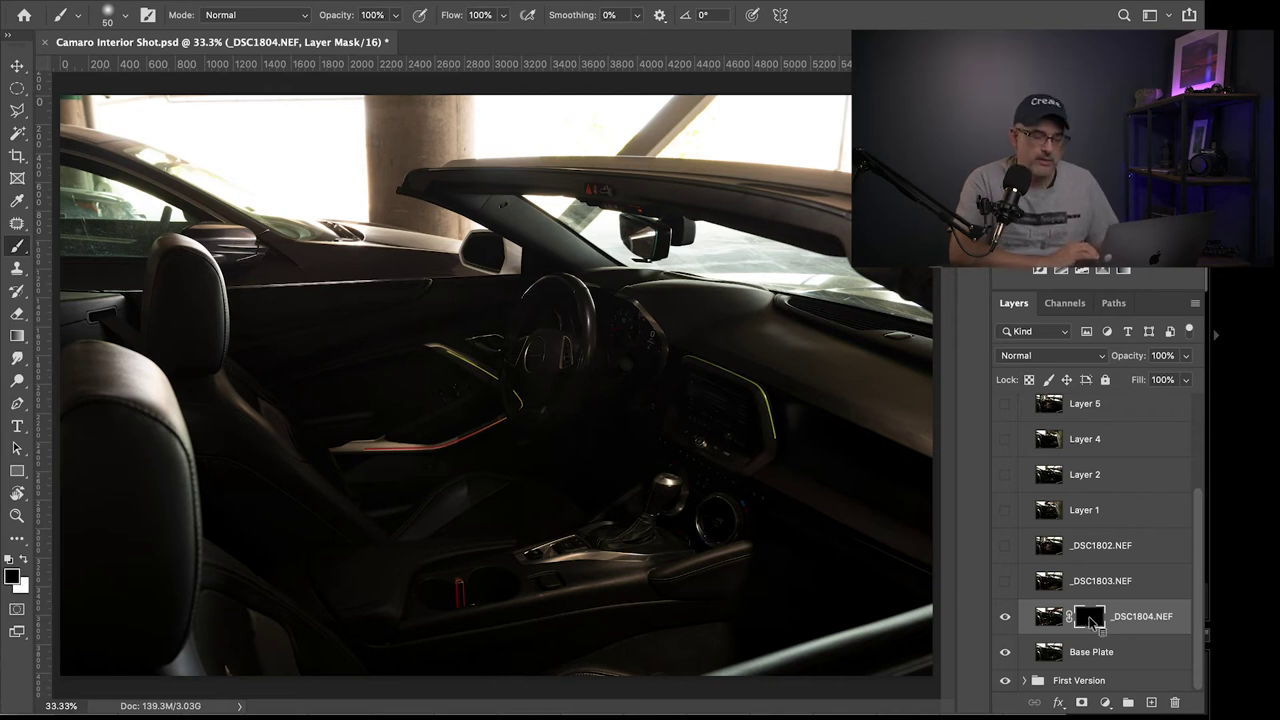
Temporarily disable the _DSC1804.NEF layer mask, compare that frame with the base plate, and re-enable the mask
right_click(1091, 621)
click(1021, 580)
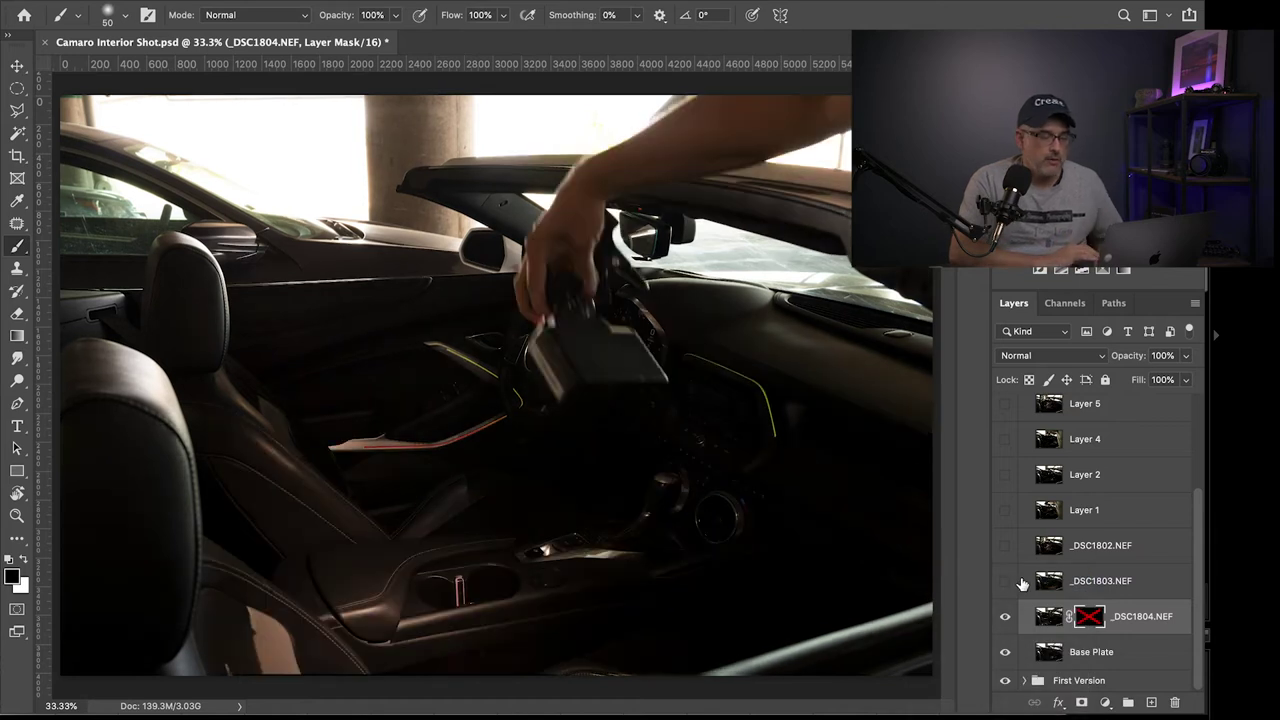
click(1005, 621)
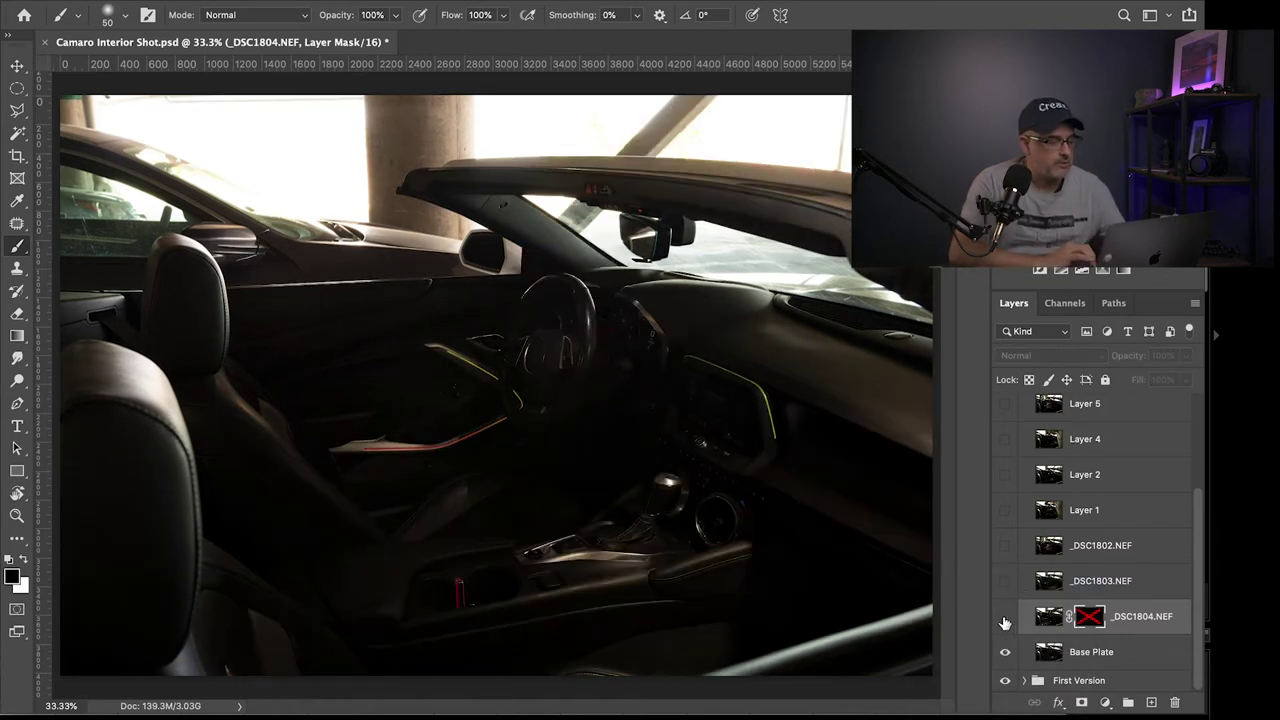
click(1005, 621)
click(1005, 621)
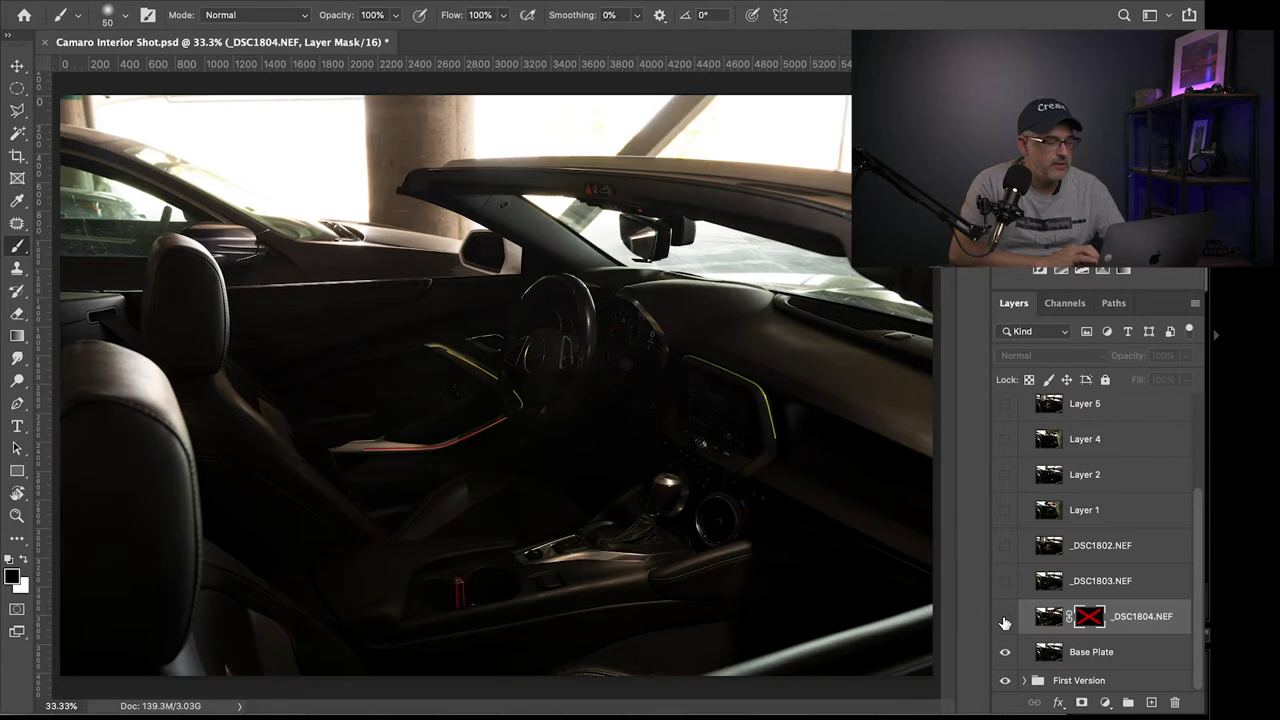
click(1005, 621)
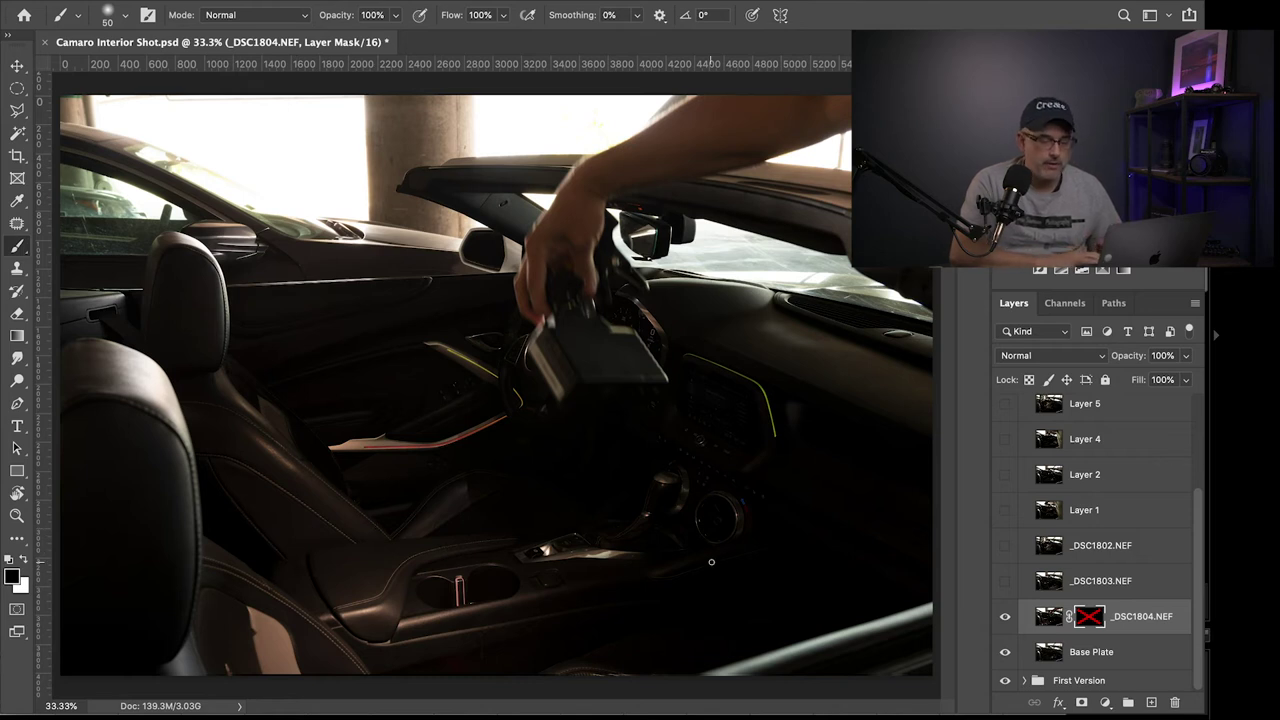
click(1005, 617)
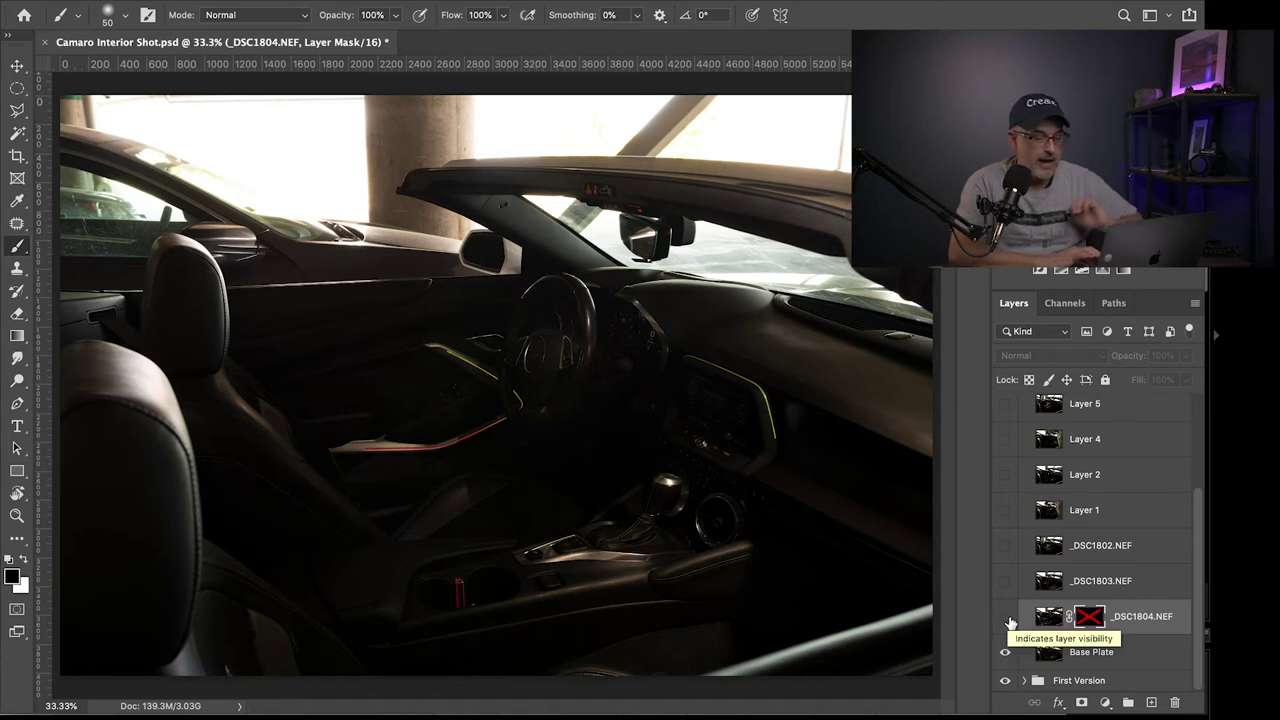
click(1005, 617)
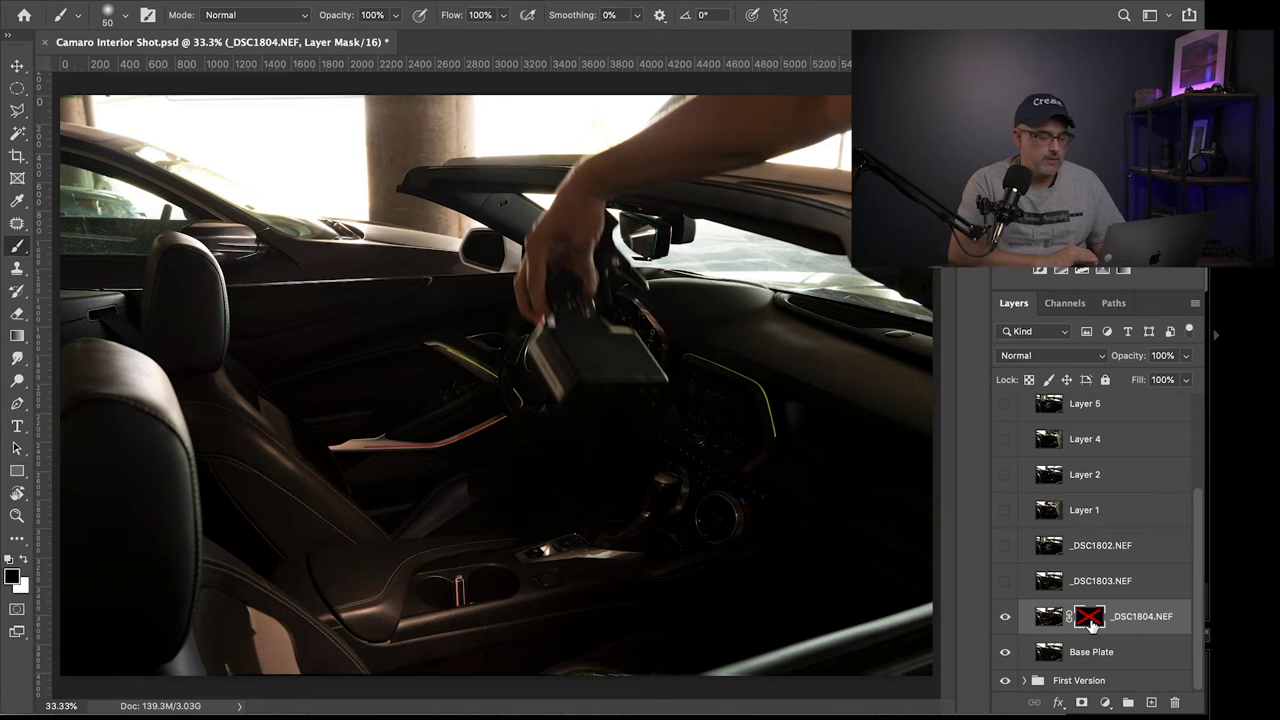
right_click(1089, 620)
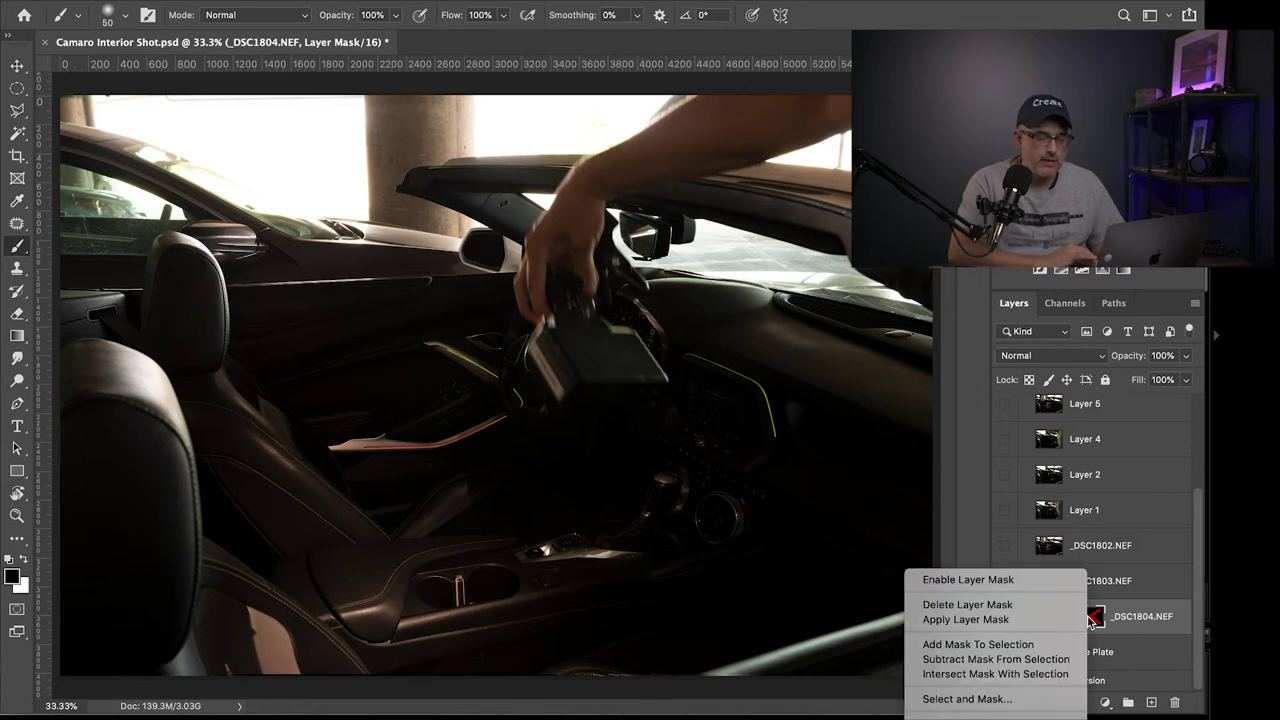
click(1033, 582)
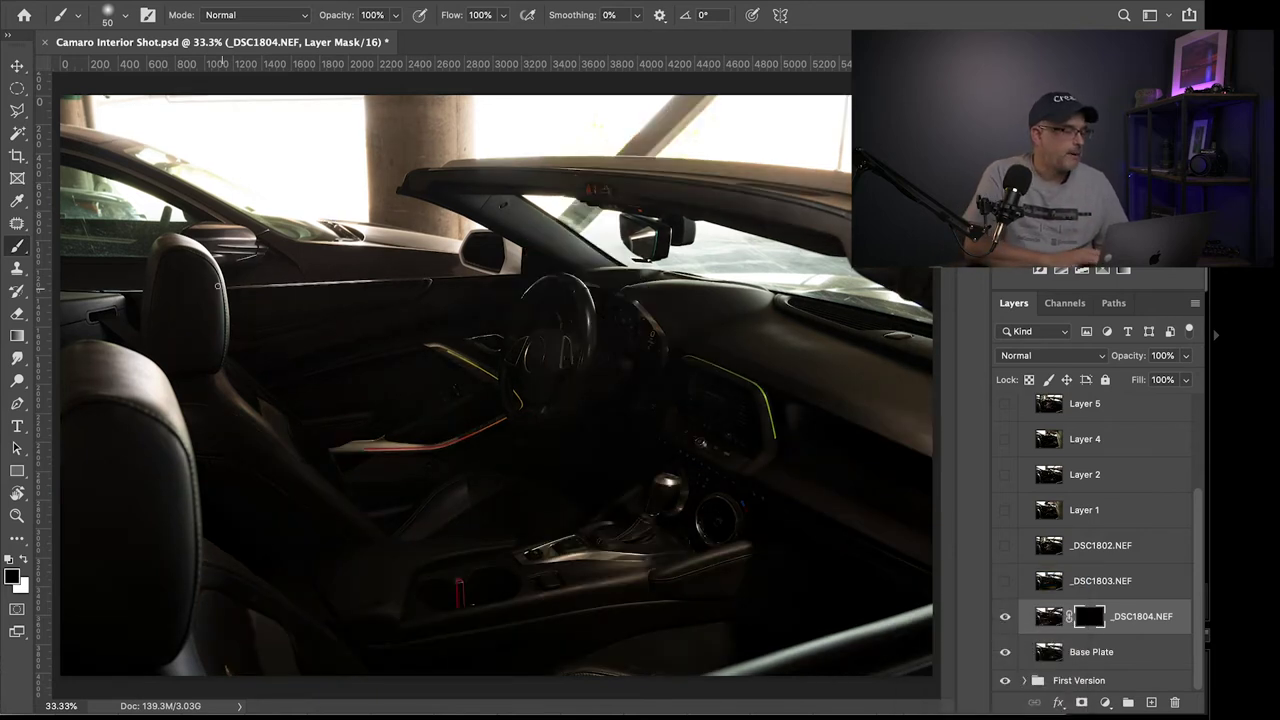
Reset the painting colors to their defaults, with white as the foreground and black as the background
click(9, 564)
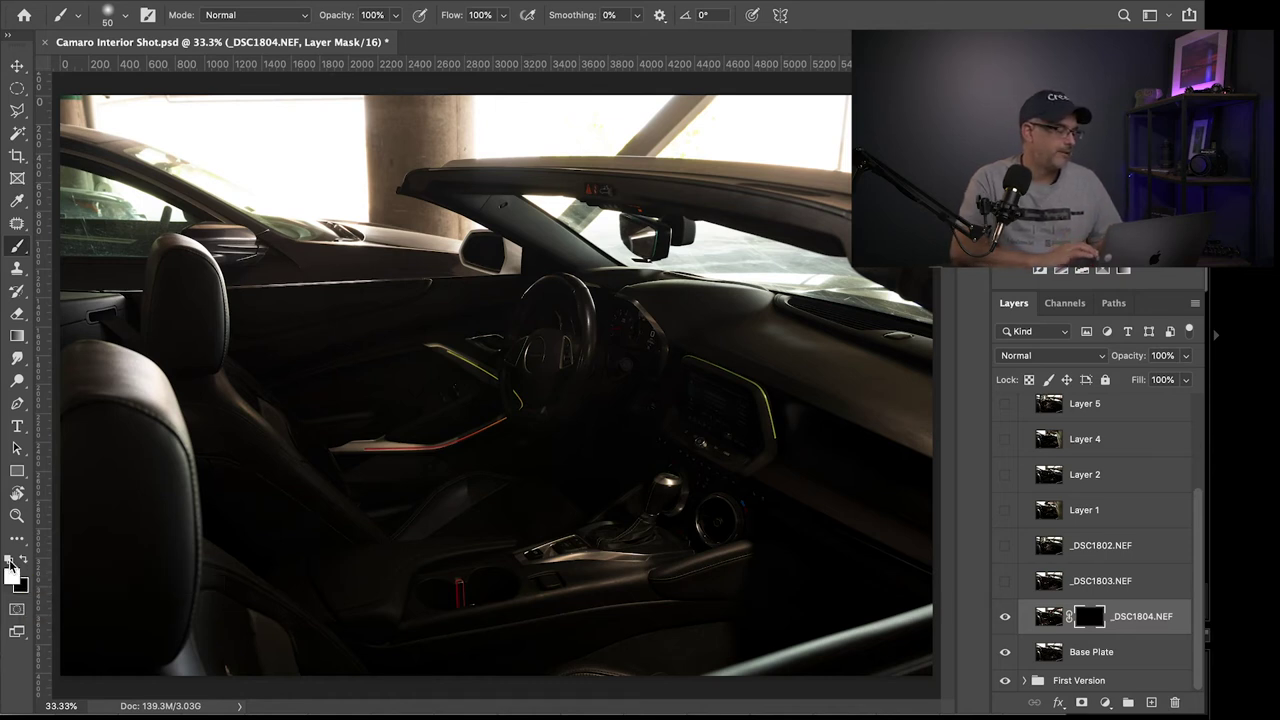
key(x)
key(x)
key(x)
key(x)
key(x)
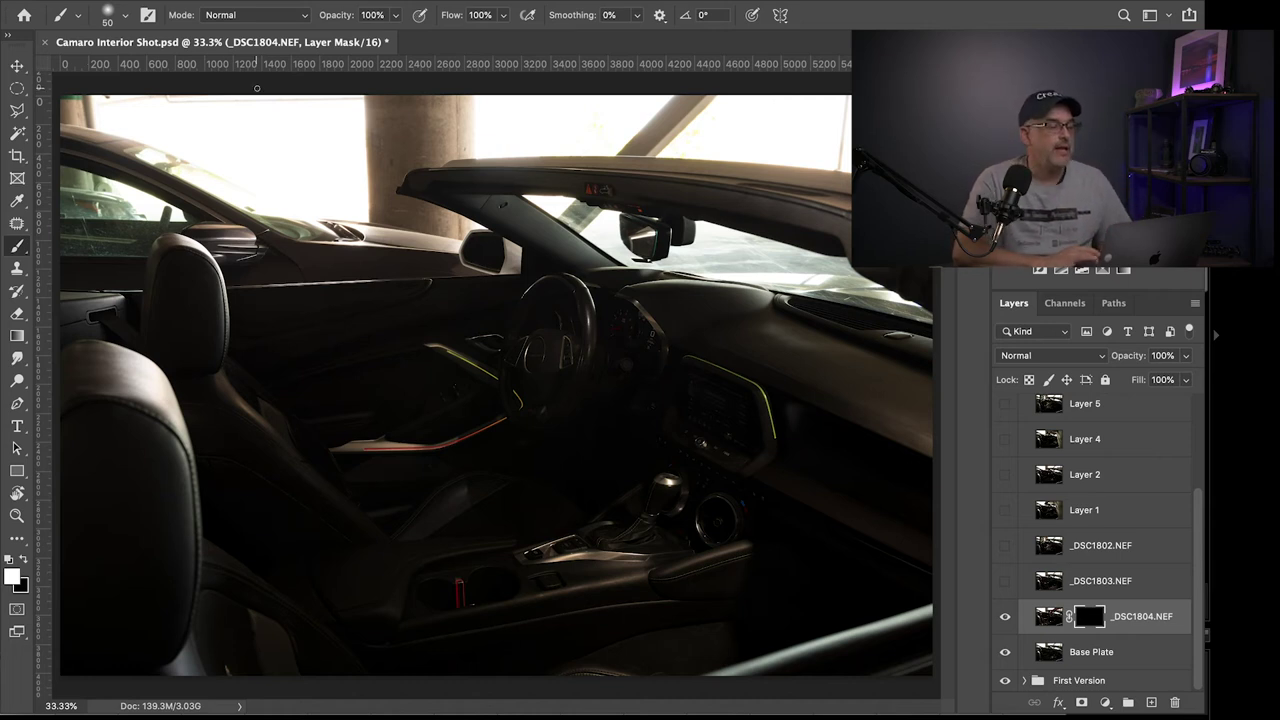
Set the brush flow to 70% and check that the Soft Round brush with 0% hardness is in use
click(502, 15)
drag(505, 38, 479, 40)
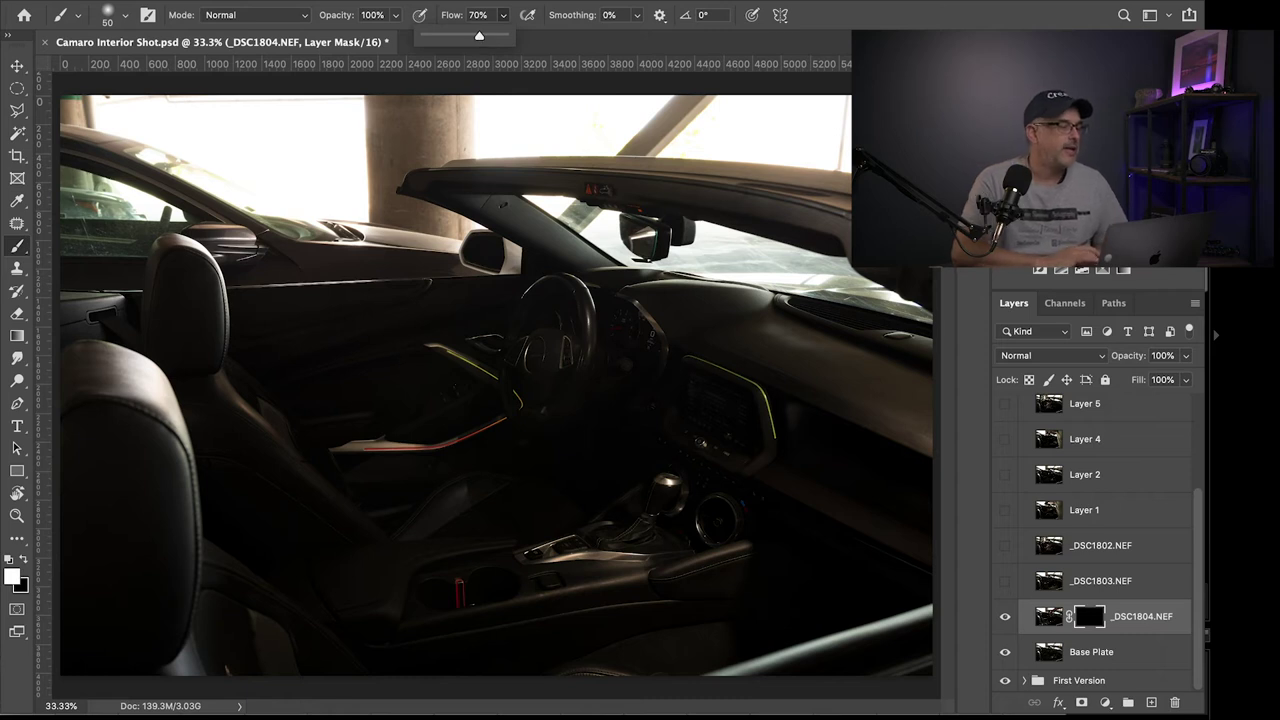
click(124, 15)
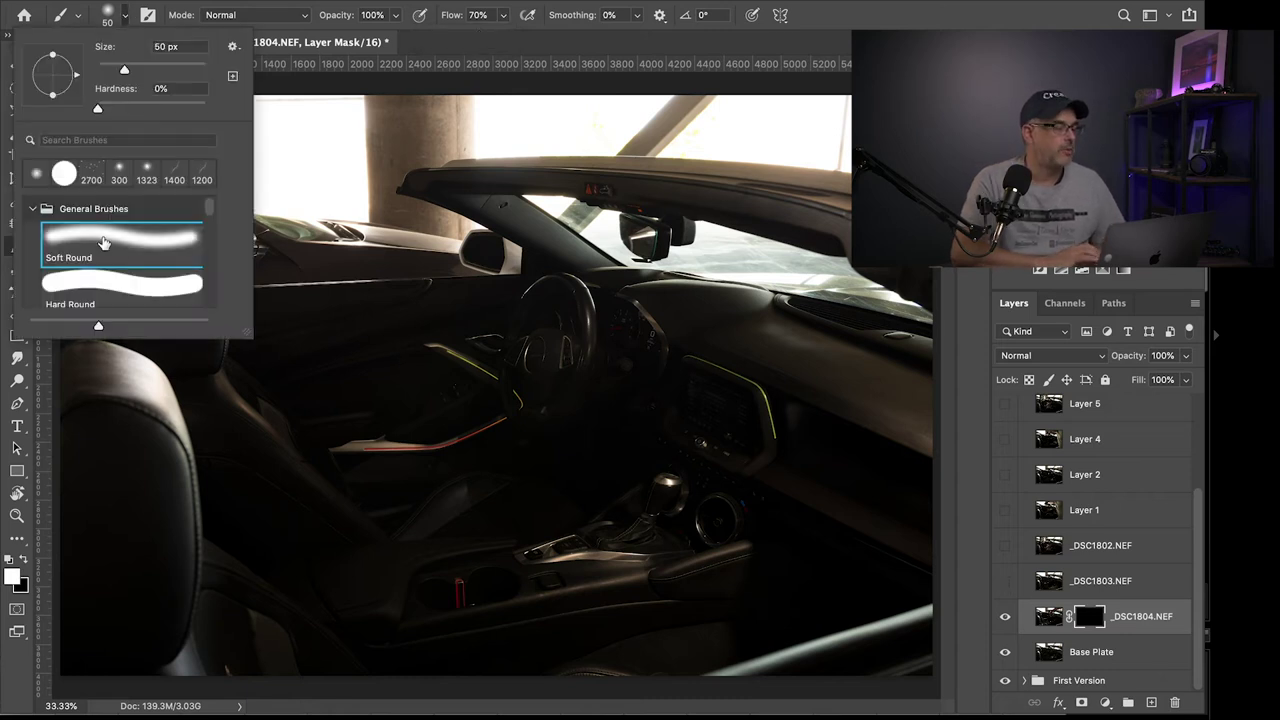
click(336, 275)
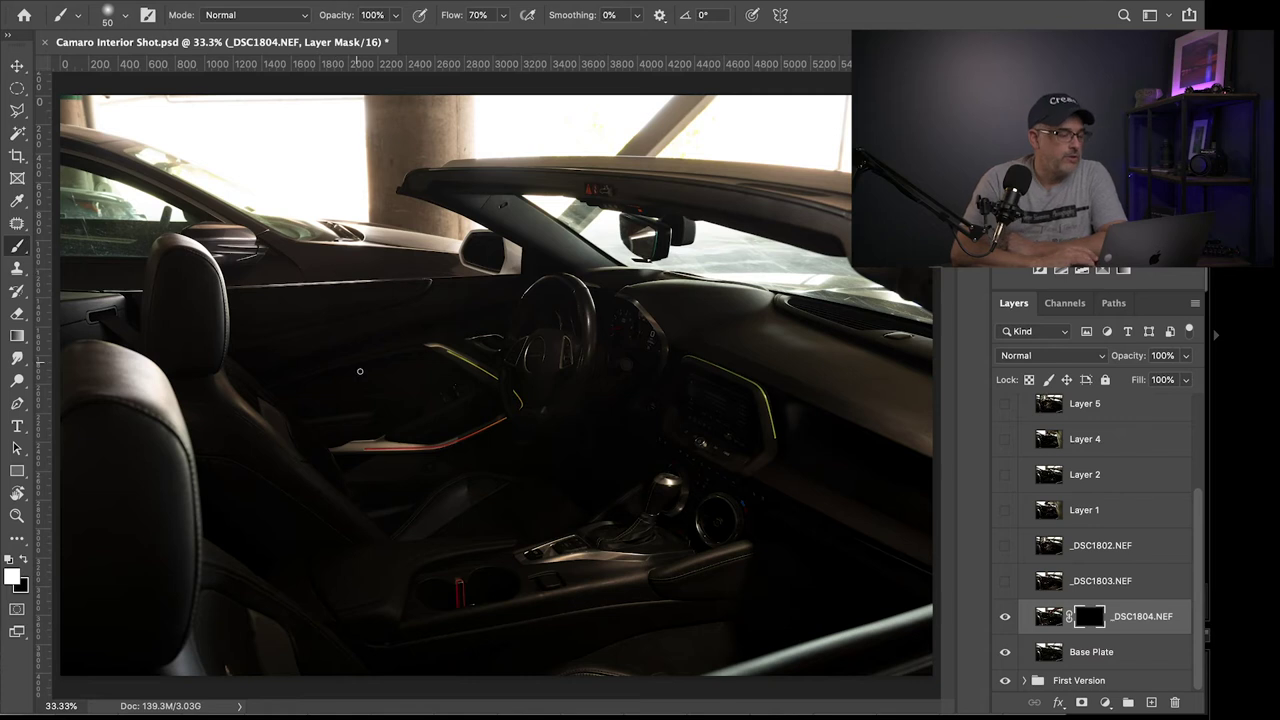
Enlarge the brush to 400 px and paint white on the _DSC1804.NEF mask over the front seats and center console
key(bracketright)
key(bracketright)
key(bracketright)
key(bracketright)
key(bracketright)
key(bracketright)
key(bracketright)
key(bracketright)
key(bracketright)
key(bracketright)
key(bracketright)
key(bracketright)
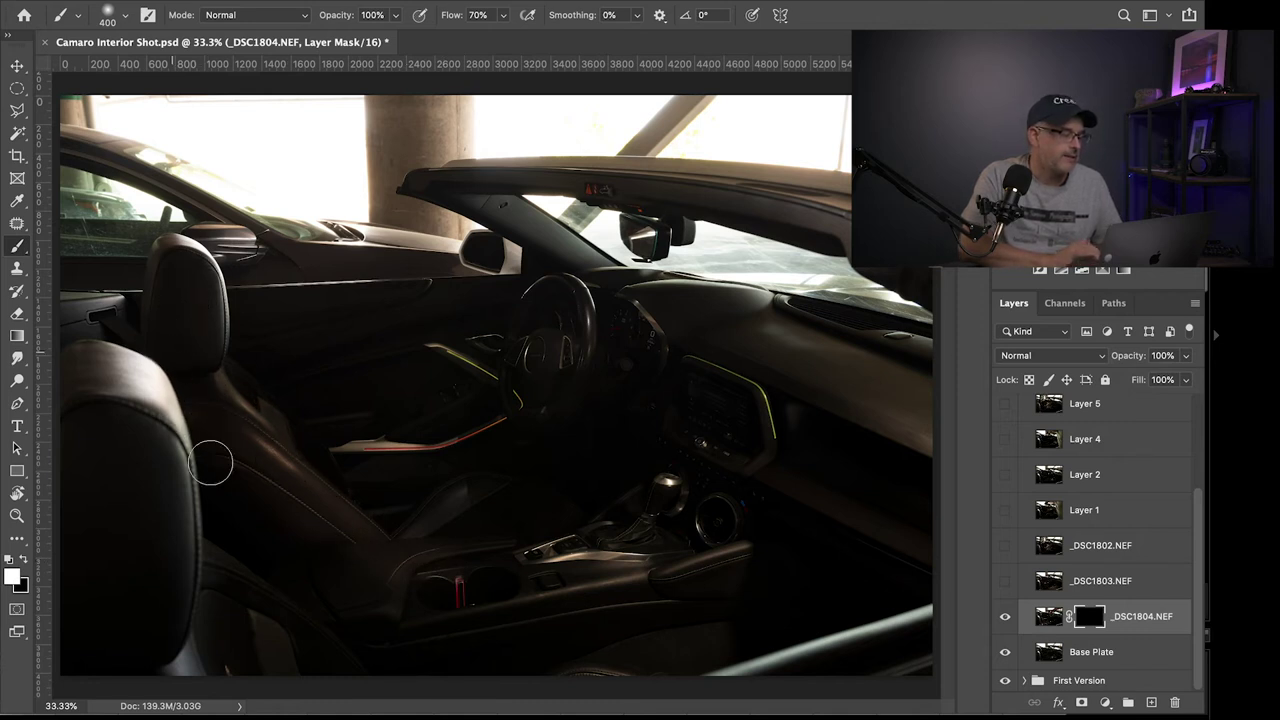
mouse_move(419, 561)
mouse_down()
mouse_move(313, 621)
mouse_move(370, 593)
mouse_move(301, 620)
mouse_move(337, 607)
mouse_move(302, 569)
mouse_up()
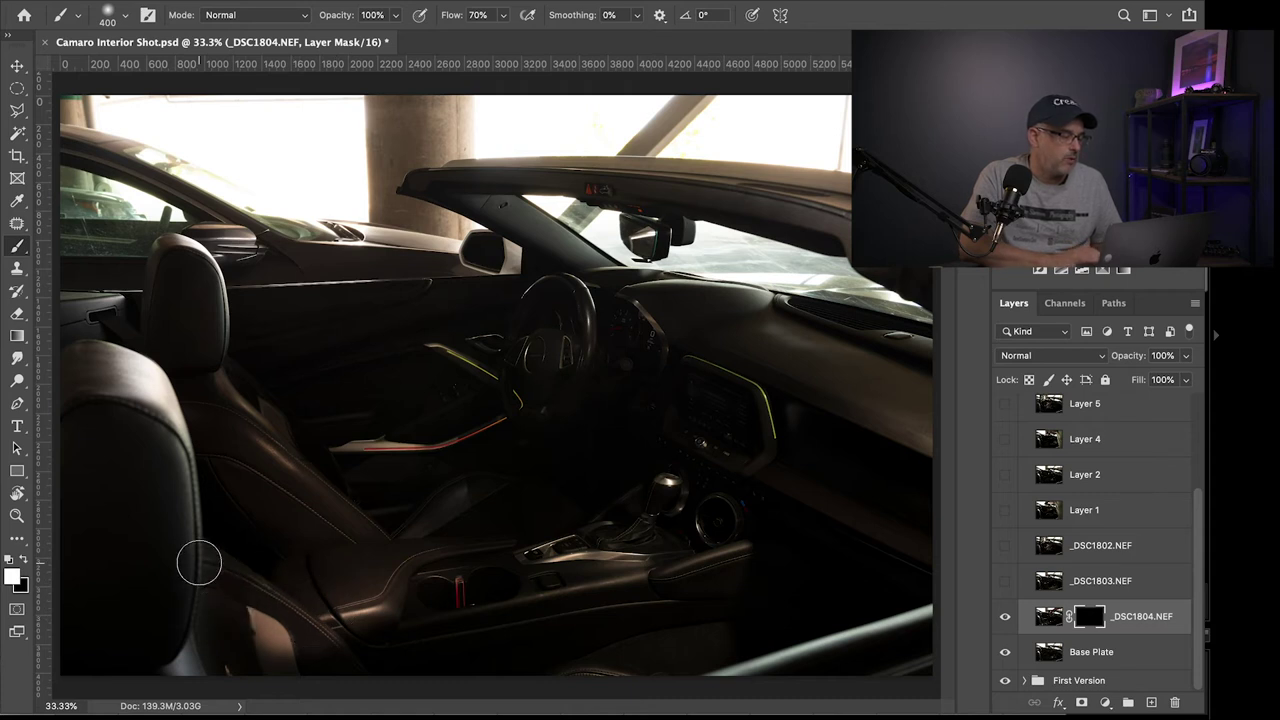
mouse_move(272, 599)
mouse_down()
mouse_move(377, 680)
mouse_move(349, 627)
mouse_move(377, 589)
mouse_move(280, 615)
mouse_move(389, 545)
mouse_up()
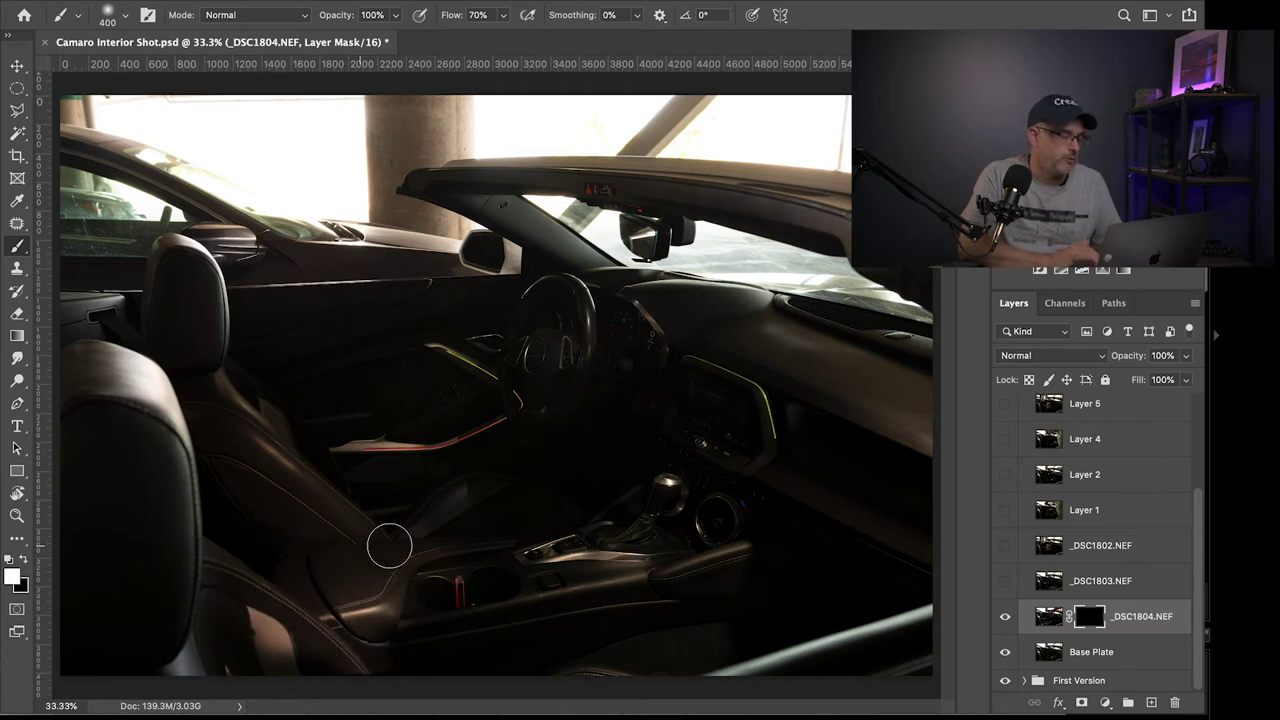
Raise the brush flow to 100% and paint the _DSC1804.NEF mask further over the seats and cup holder area
click(504, 16)
drag(503, 39, 536, 40)
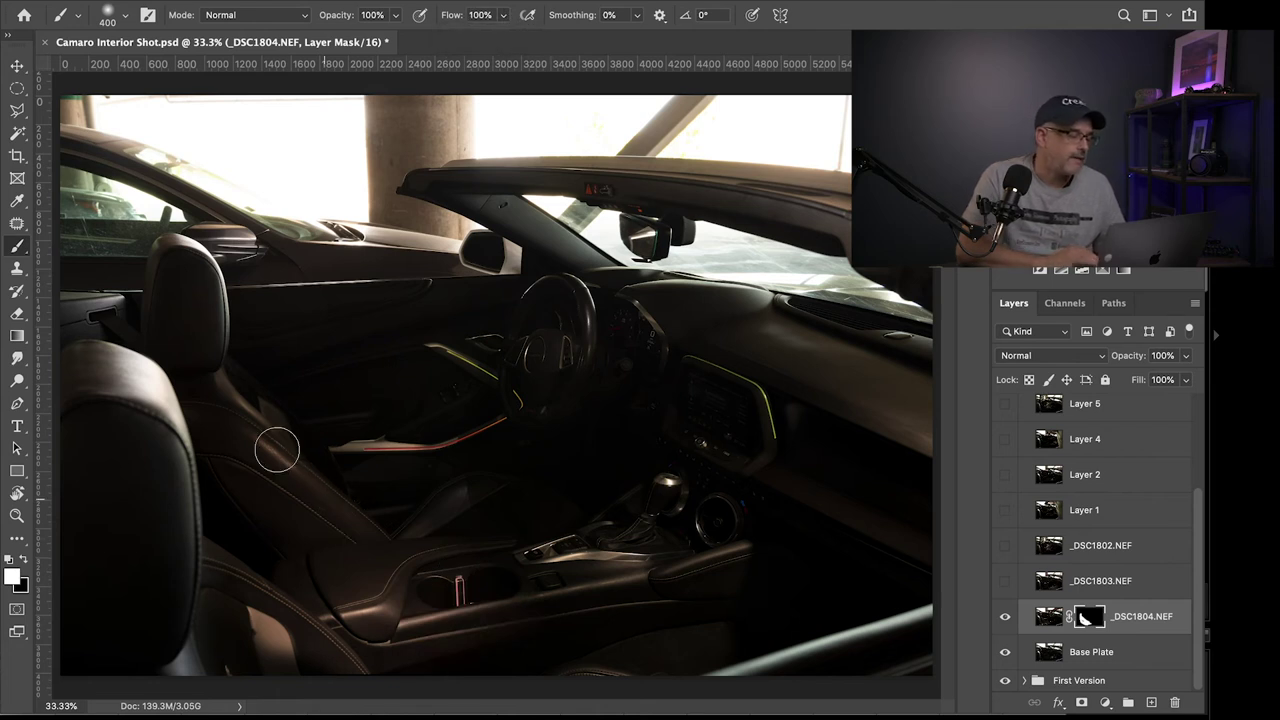
mouse_move(362, 567)
mouse_down()
mouse_move(407, 581)
mouse_move(345, 626)
mouse_move(400, 569)
mouse_move(423, 651)
mouse_up()
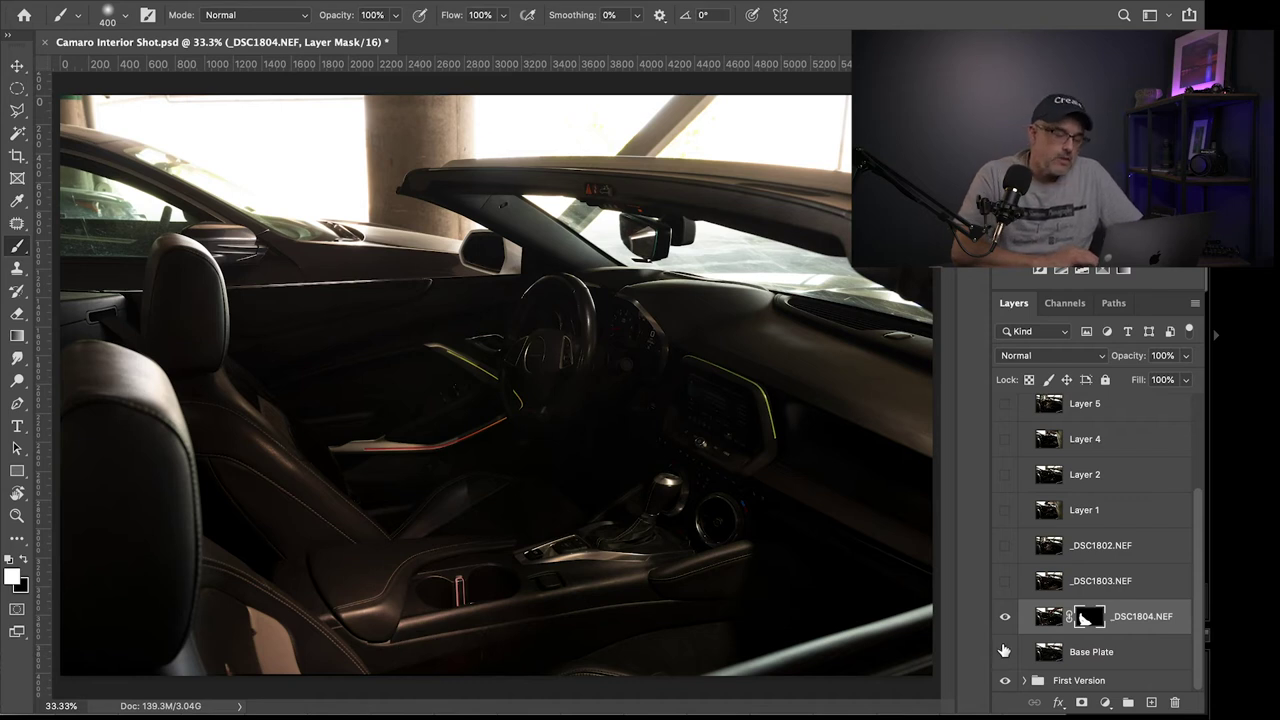
Compare the _DSC1803.NEF frame with the current composite, and delete the _DSC1802.NEF and _DSC1803.NEF layers
click(1004, 585)
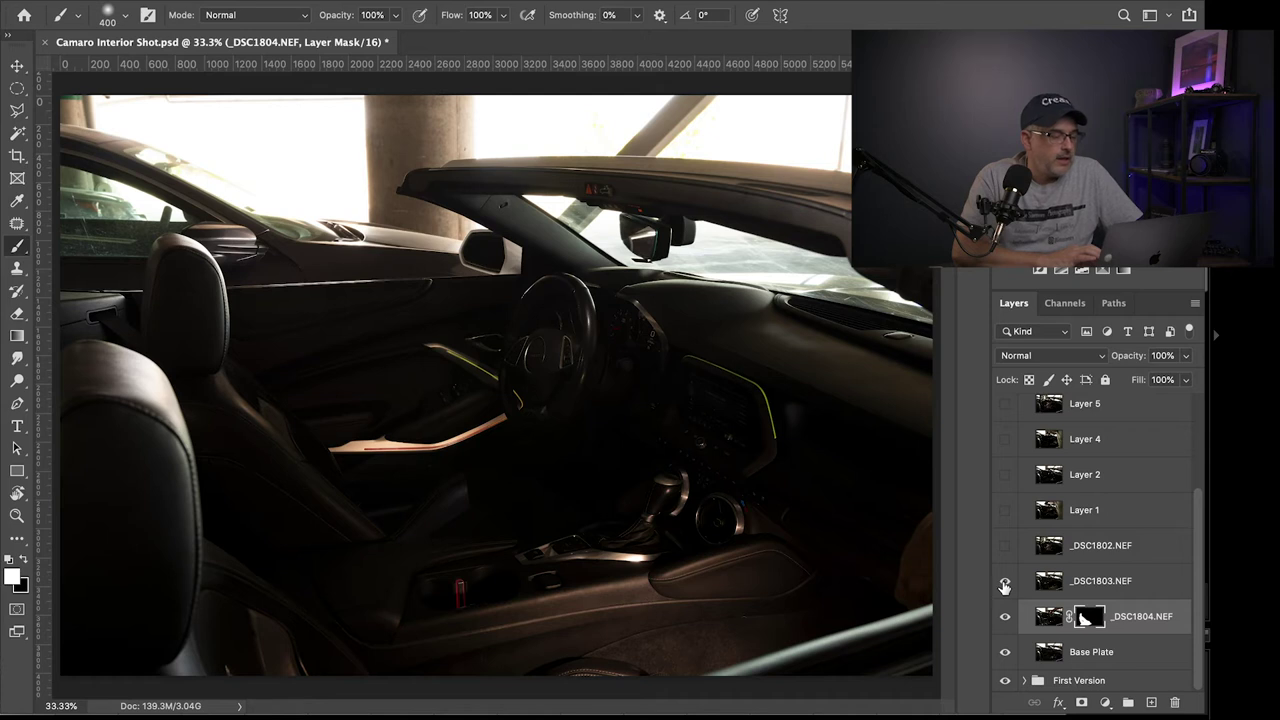
click(1004, 585)
click(1004, 585)
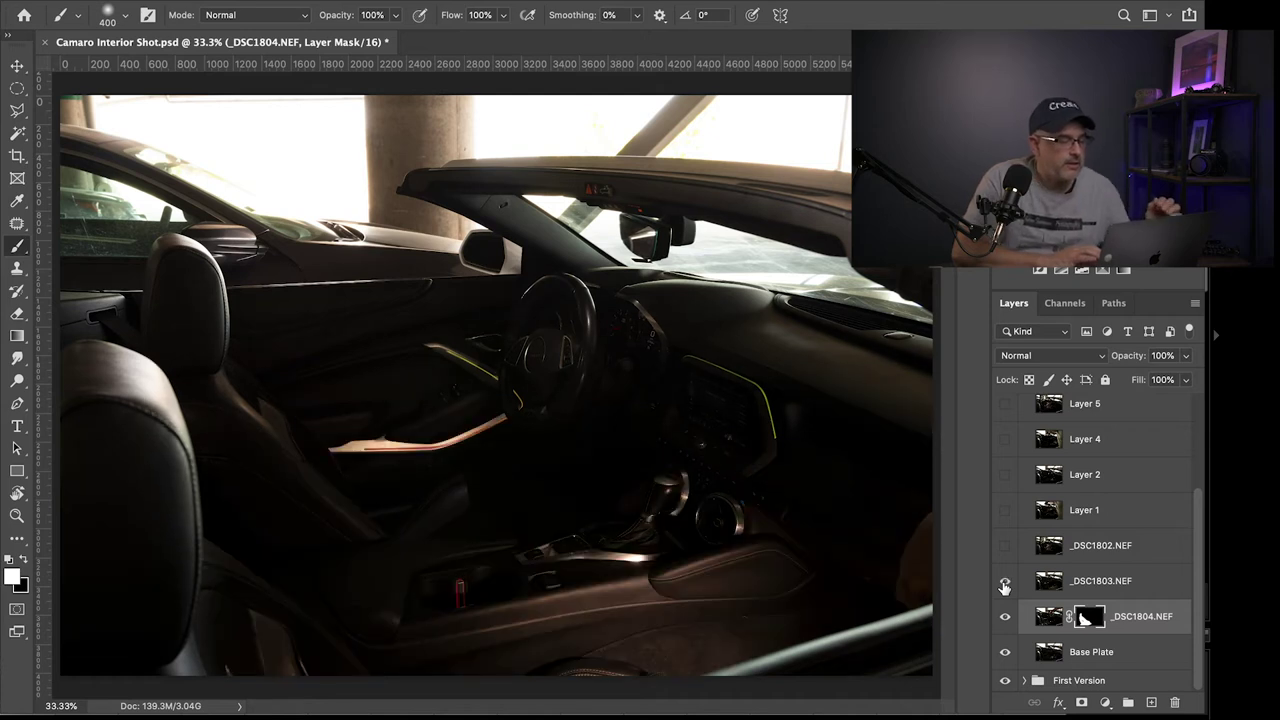
click(1004, 585)
click(1004, 587)
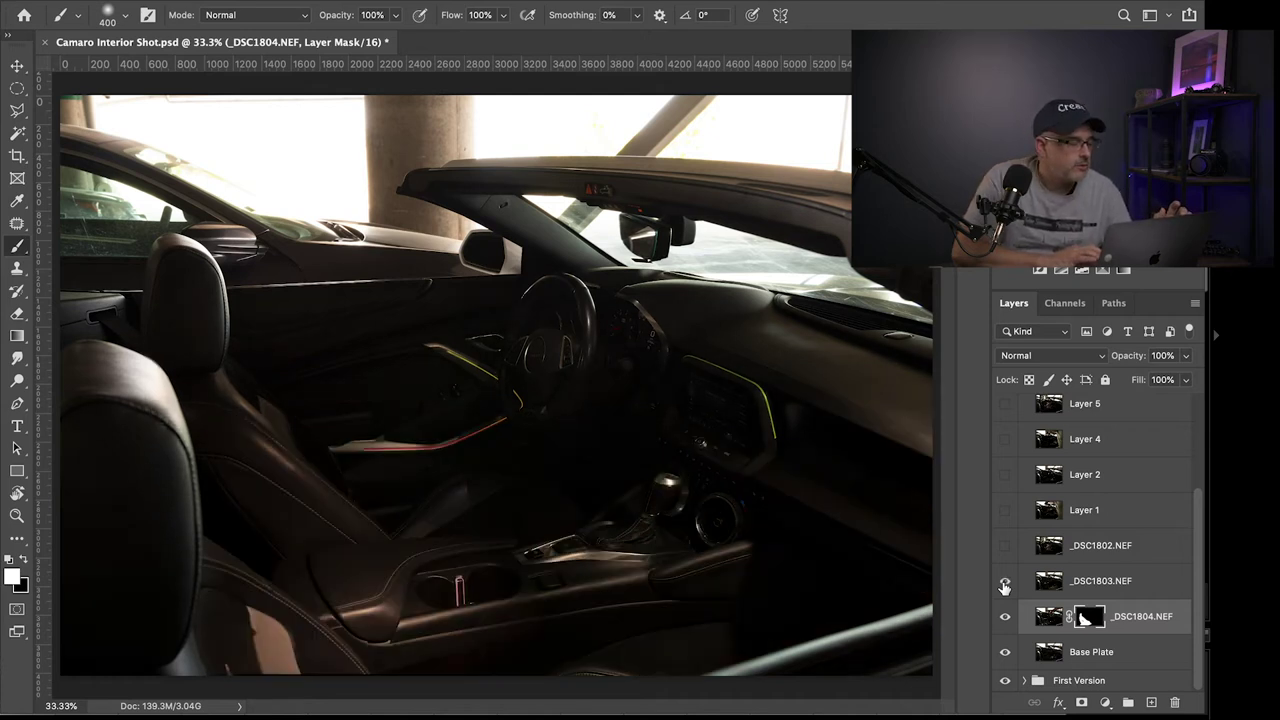
click(1004, 587)
drag(1122, 545, 1176, 701)
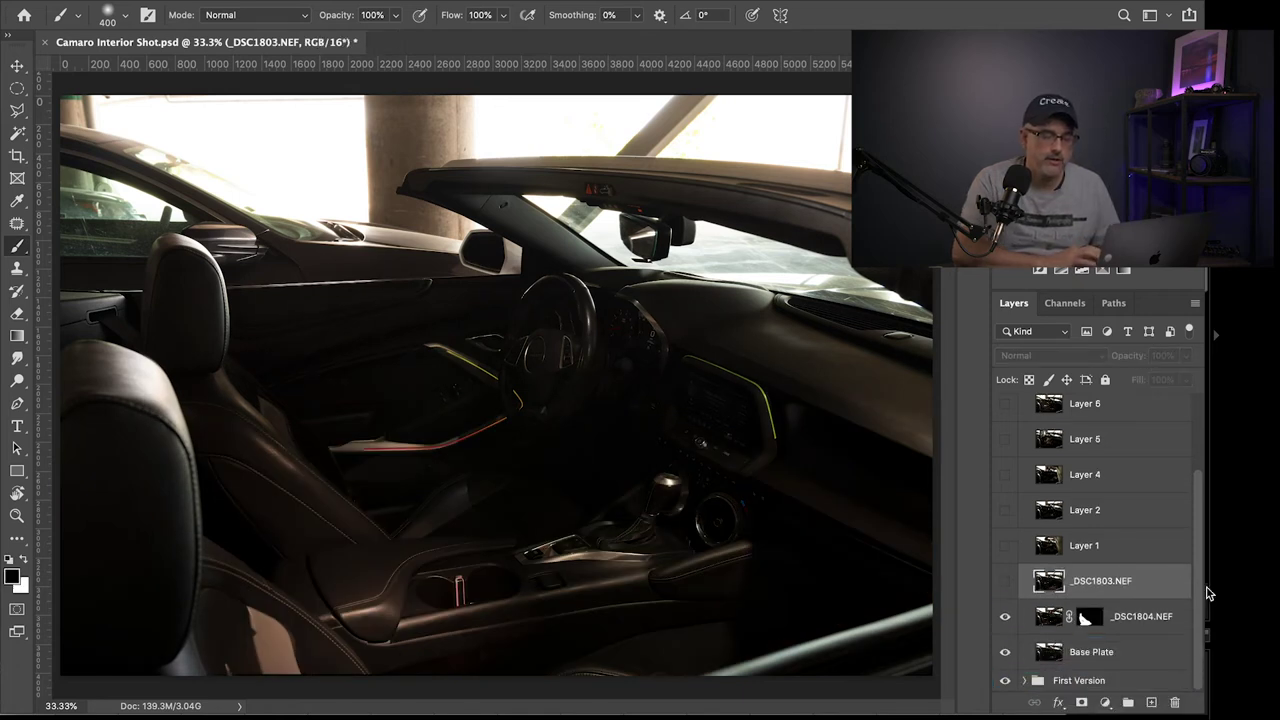
drag(1161, 660, 1178, 703)
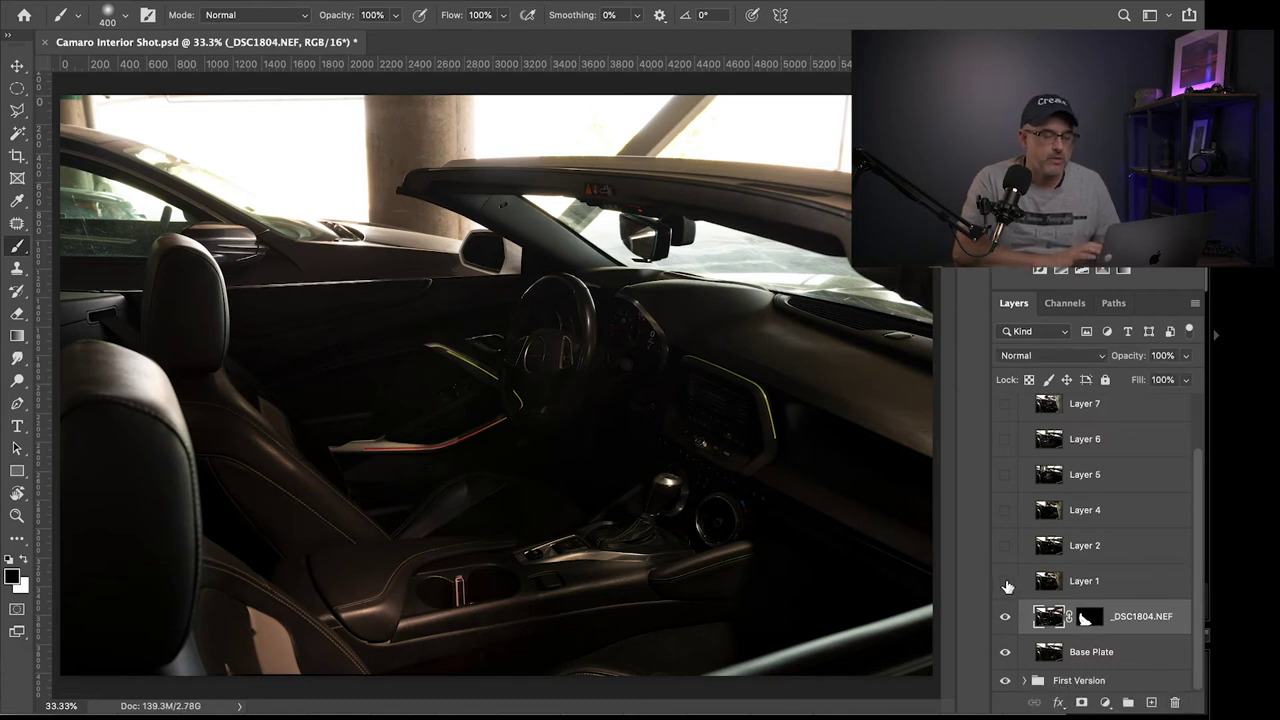
Toggle Layer 1 to compare its lighting with the composite, leaving the layer visible
click(1005, 582)
click(1005, 582)
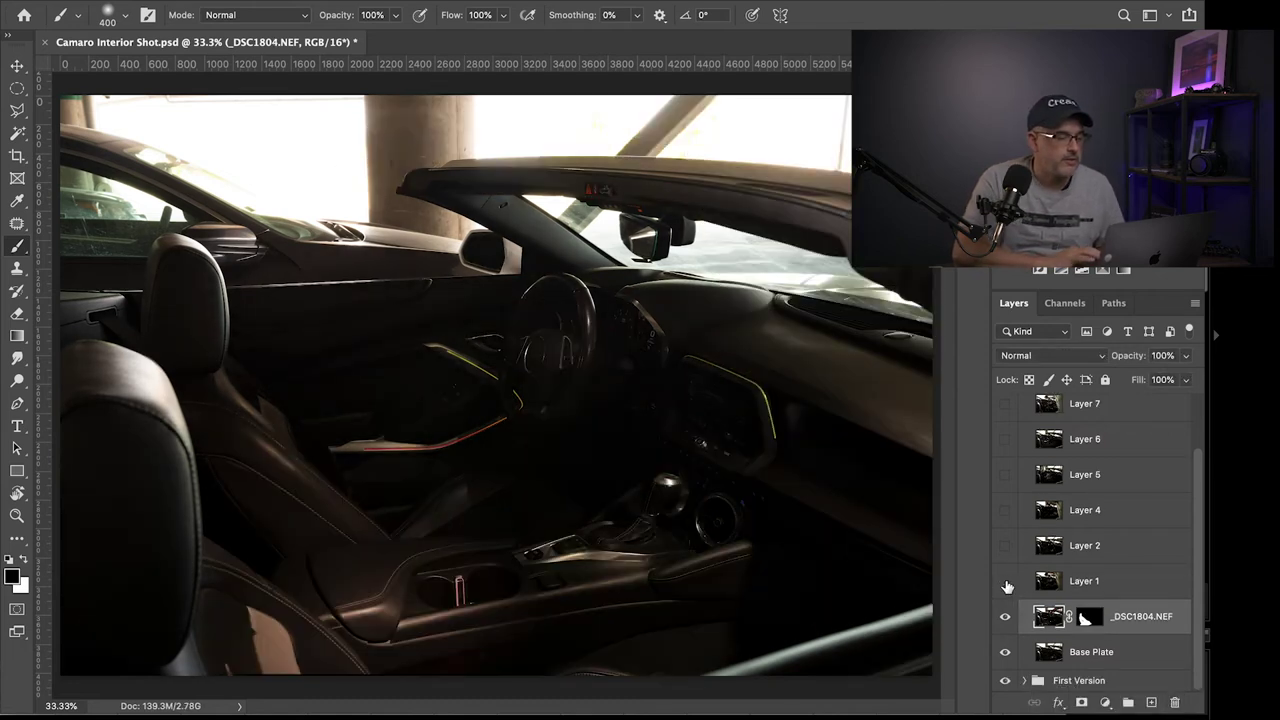
click(1005, 582)
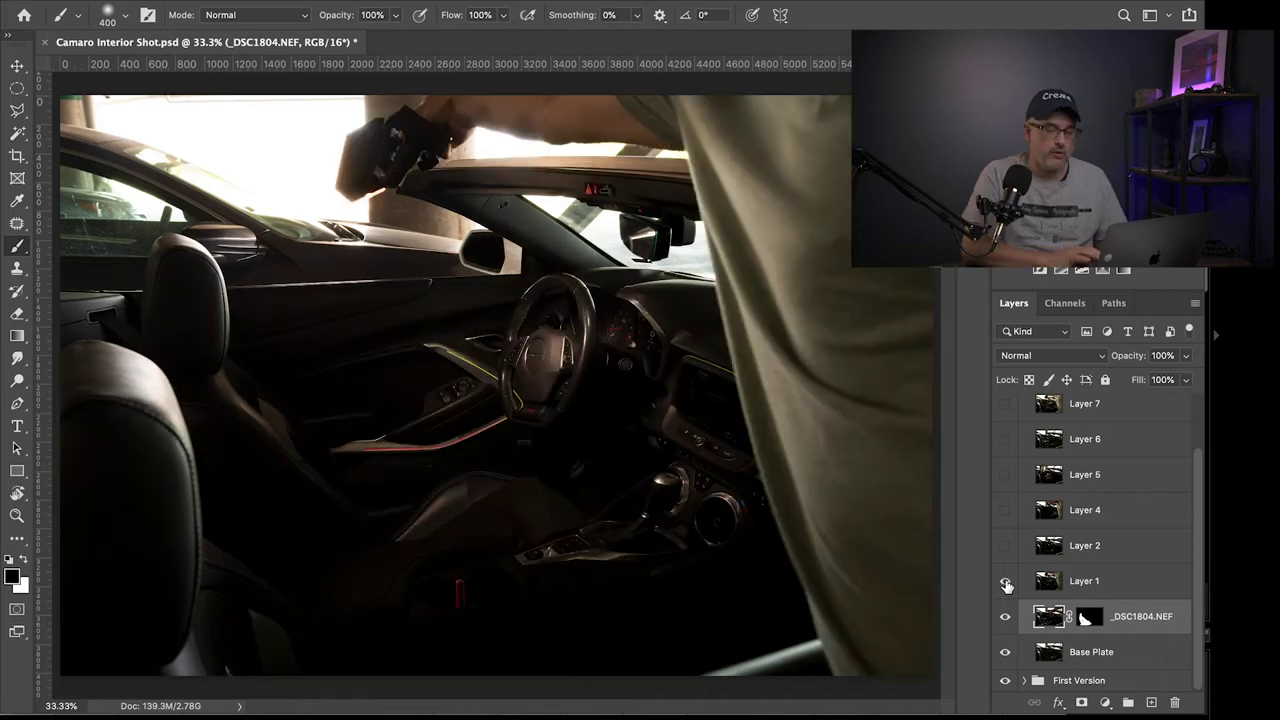
Add a layer mask to Layer 1 and invert it to black
click(1085, 588)
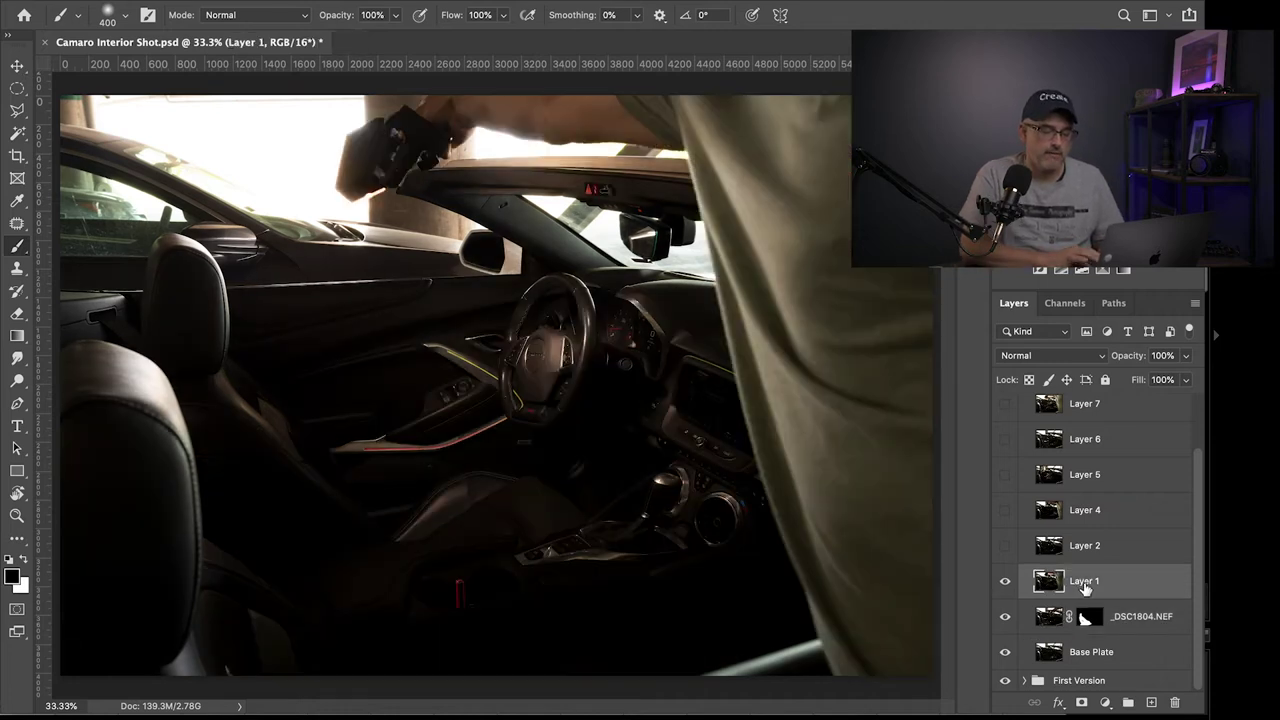
click(1081, 703)
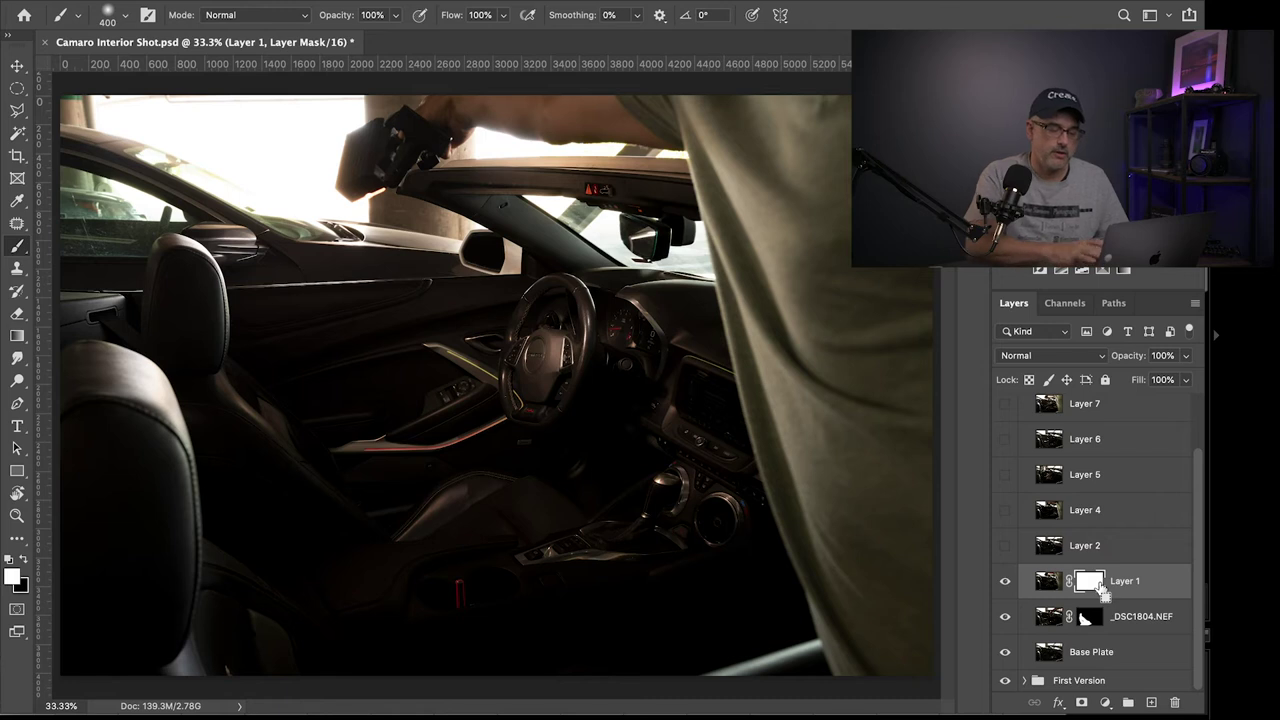
key(super+i)
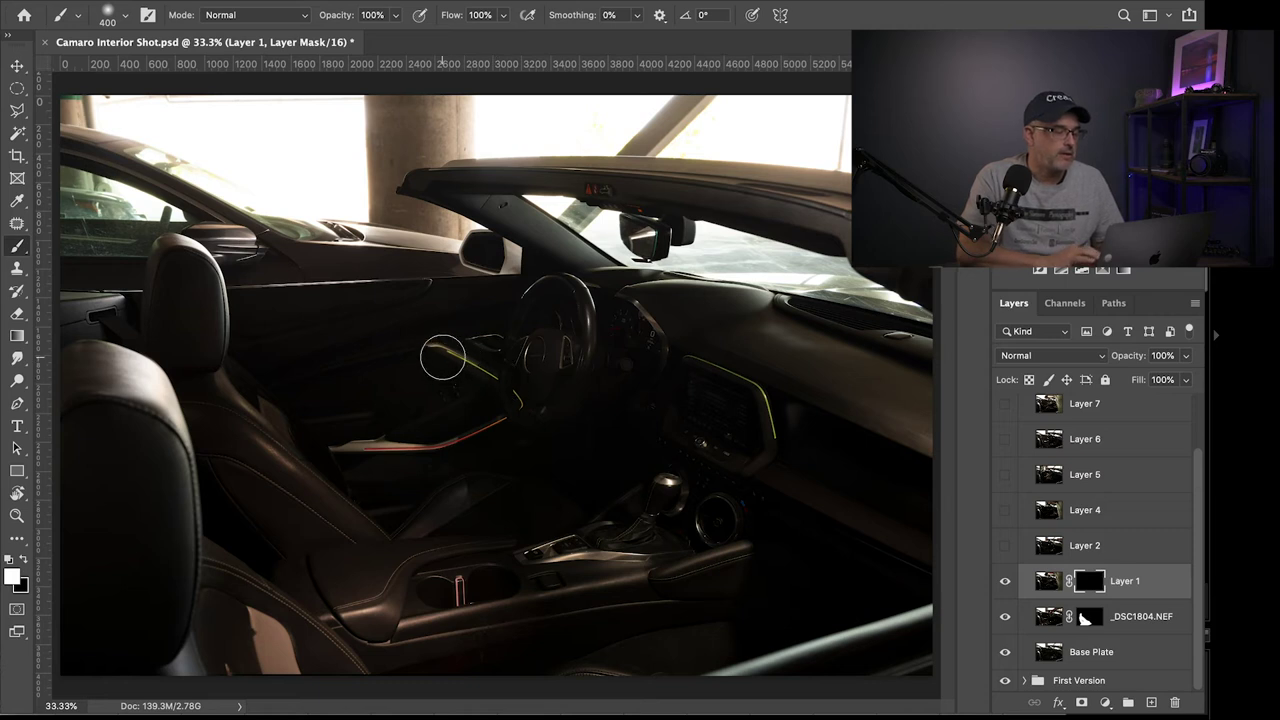
Paint white on the Layer 1 mask over the door trim, steering wheel and gauge cluster, and mask out the light spill on the dashboard
mouse_move(463, 363)
mouse_down()
mouse_move(505, 387)
mouse_move(436, 354)
mouse_move(493, 338)
mouse_up()
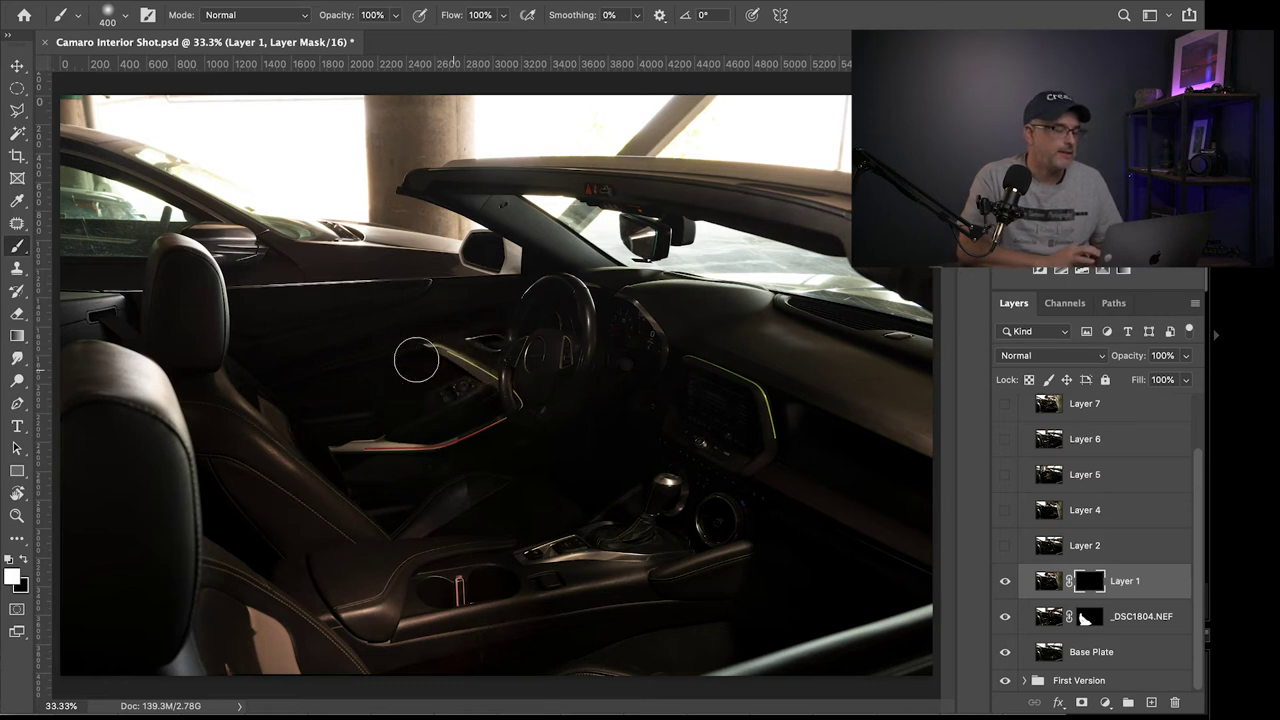
mouse_move(509, 407)
mouse_down()
mouse_move(518, 372)
mouse_move(552, 367)
mouse_up()
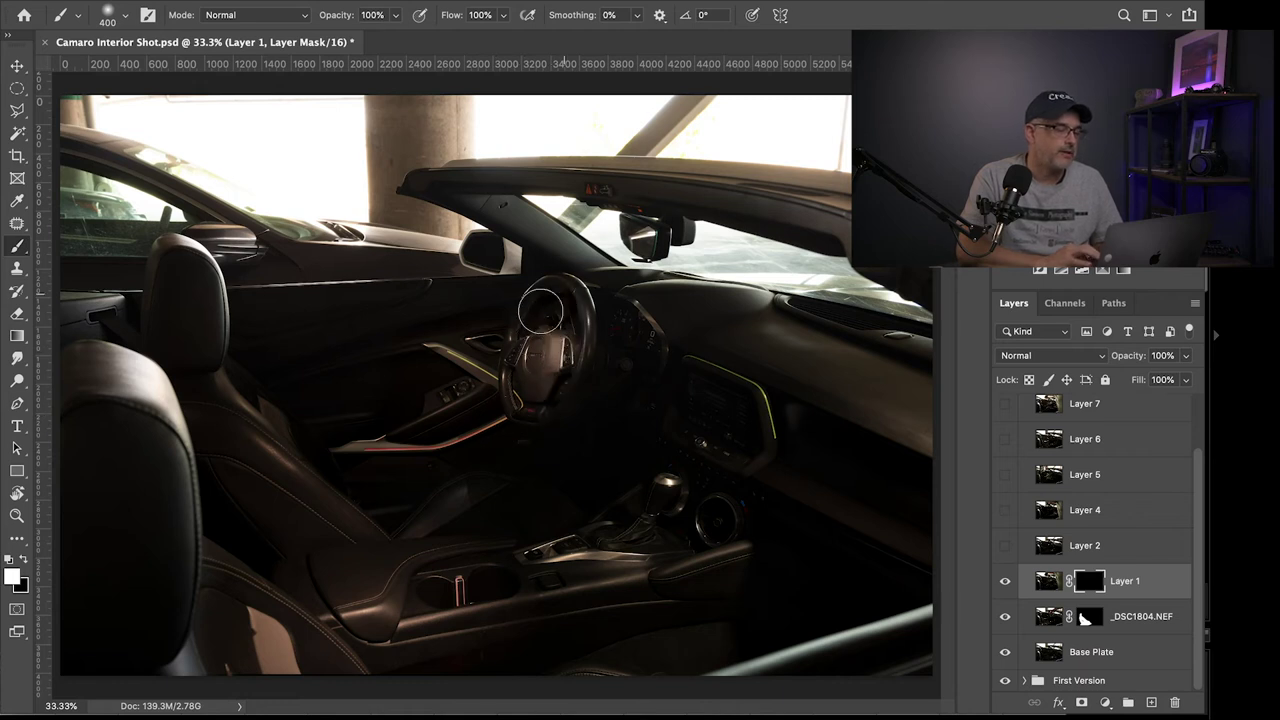
mouse_move(673, 344)
mouse_down()
mouse_move(573, 317)
mouse_move(688, 360)
mouse_move(707, 347)
mouse_move(590, 303)
mouse_move(742, 350)
mouse_move(613, 351)
mouse_up()
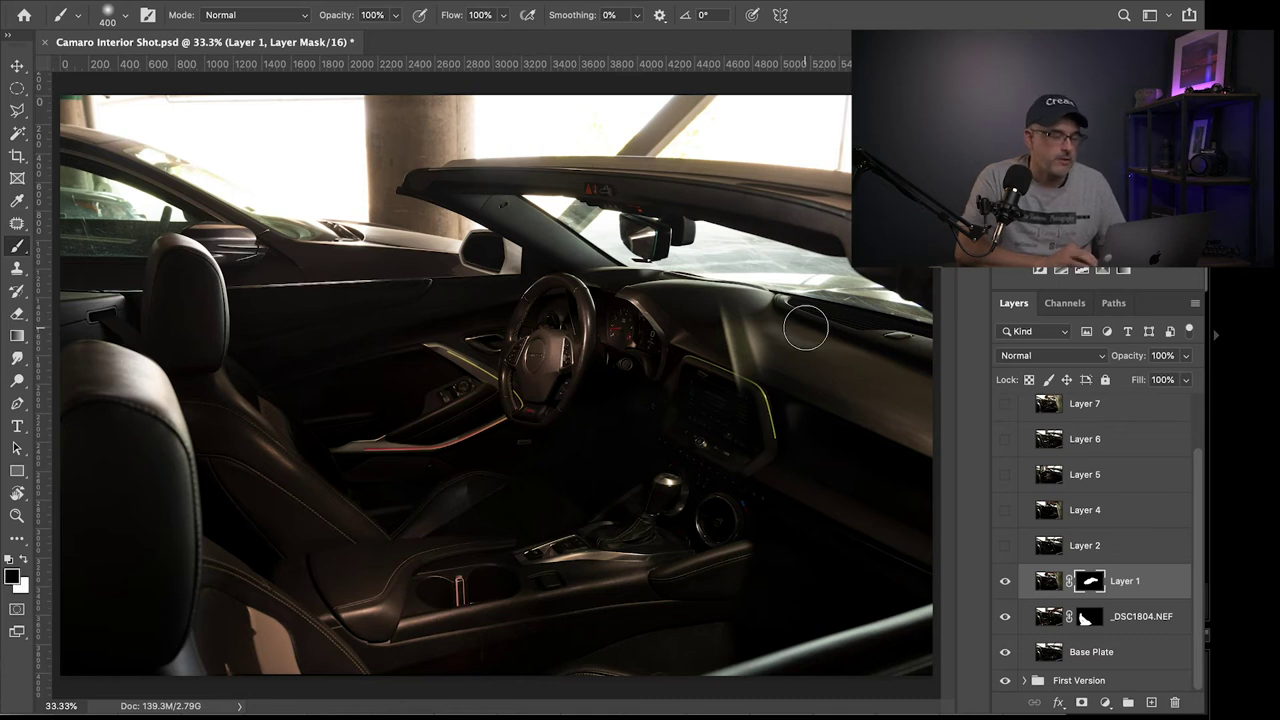
mouse_move(766, 366)
mouse_down()
mouse_move(732, 379)
mouse_move(747, 334)
mouse_move(725, 312)
mouse_up()
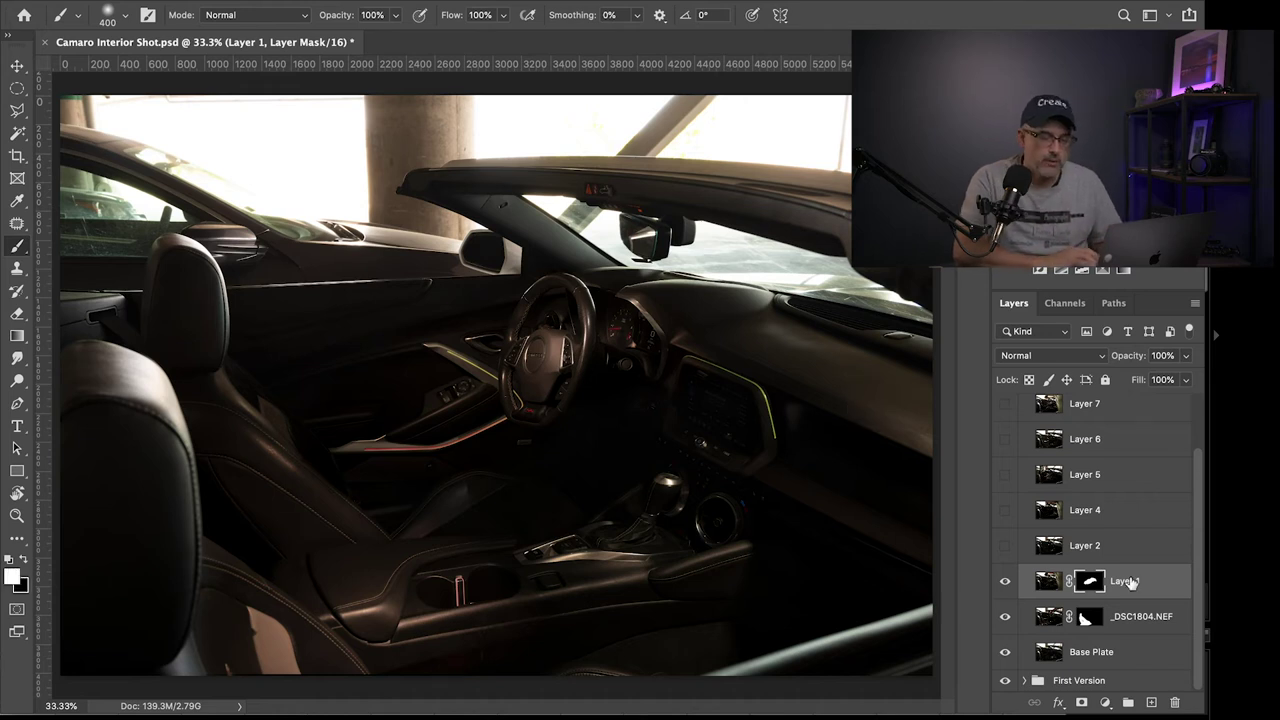
Show Layer 2 and compare its lighting with the composite, leaving the layer visible
click(1006, 547)
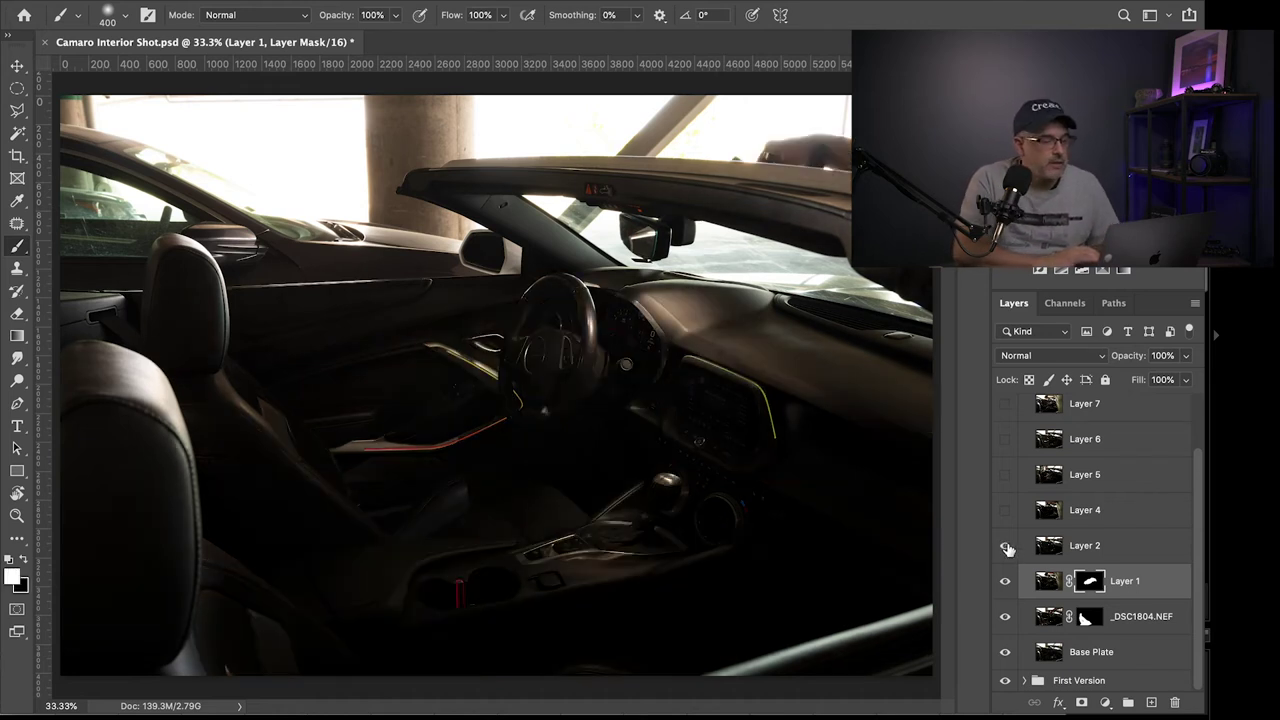
click(1007, 547)
click(1007, 547)
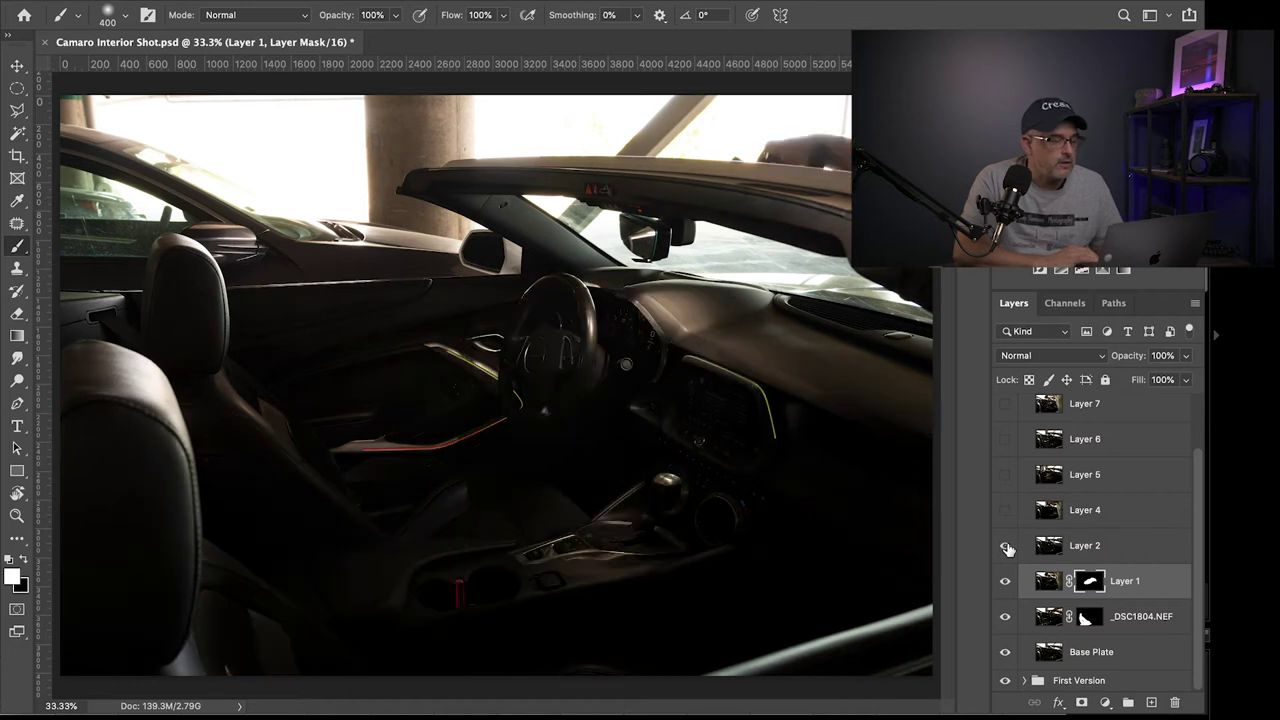
click(1007, 547)
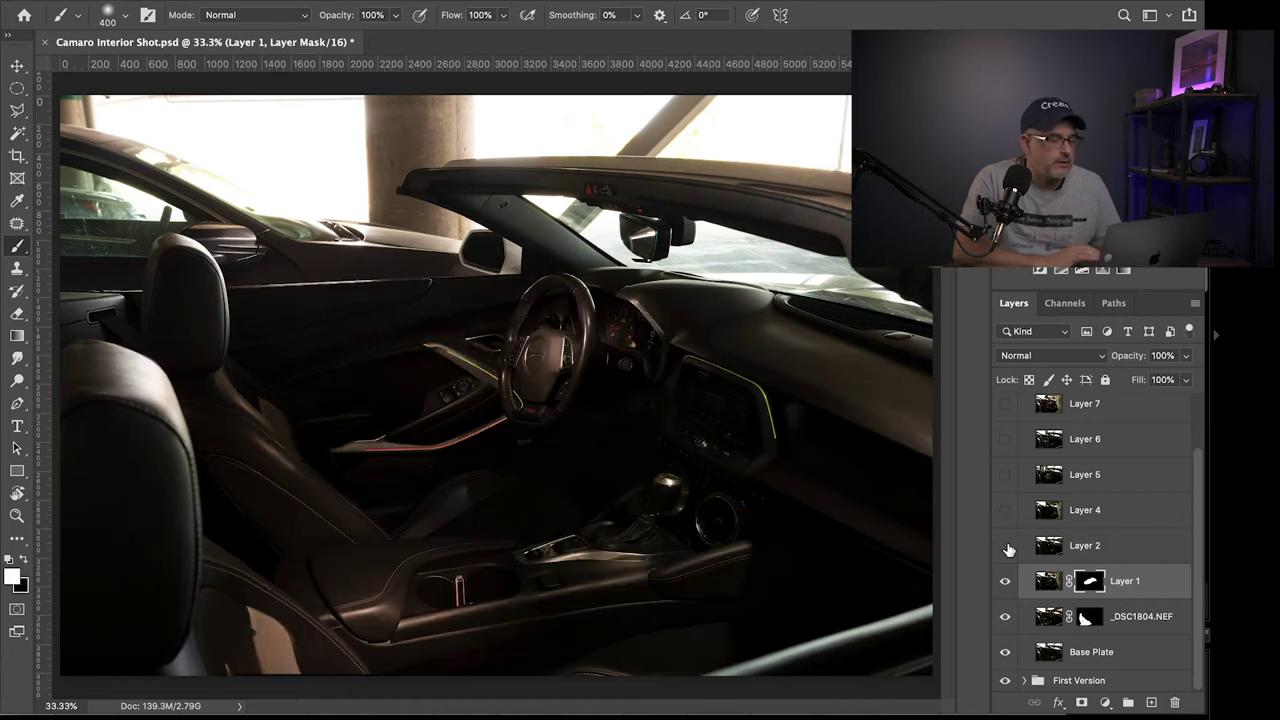
click(1007, 547)
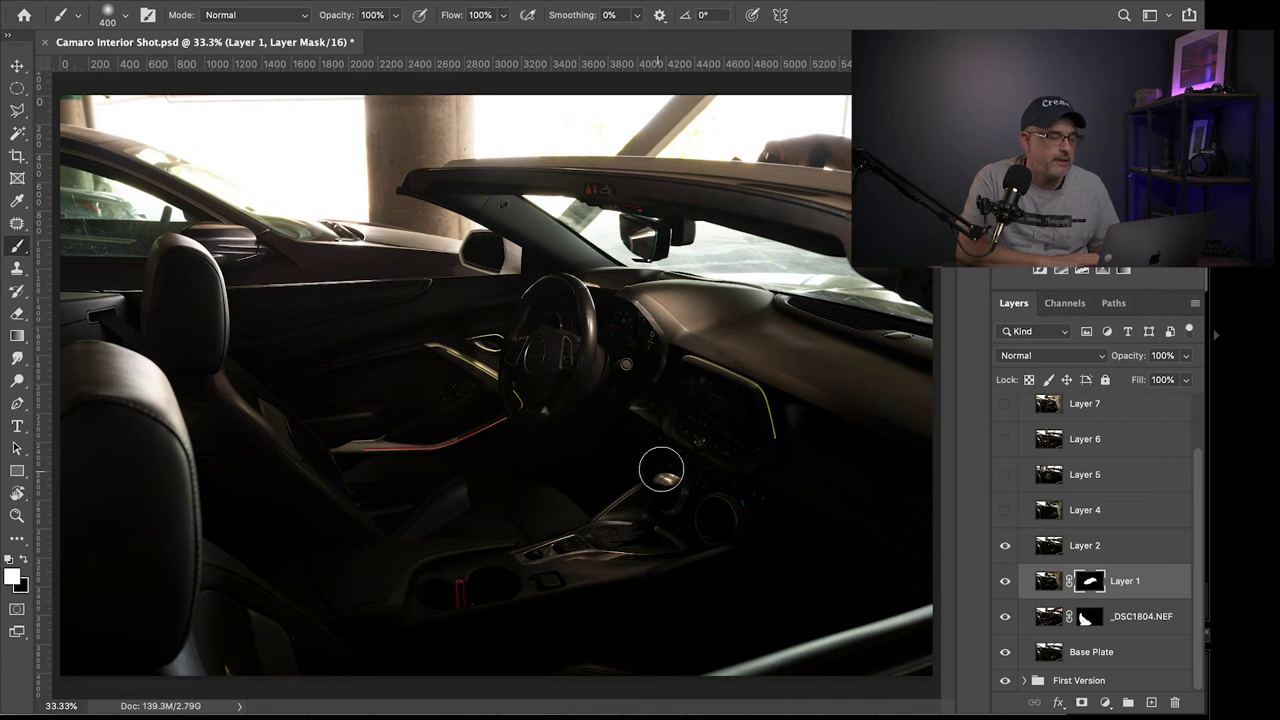
Add a black mask to Layer 2 and paint white over the dashboard and the center console around the shifter
click(1085, 549)
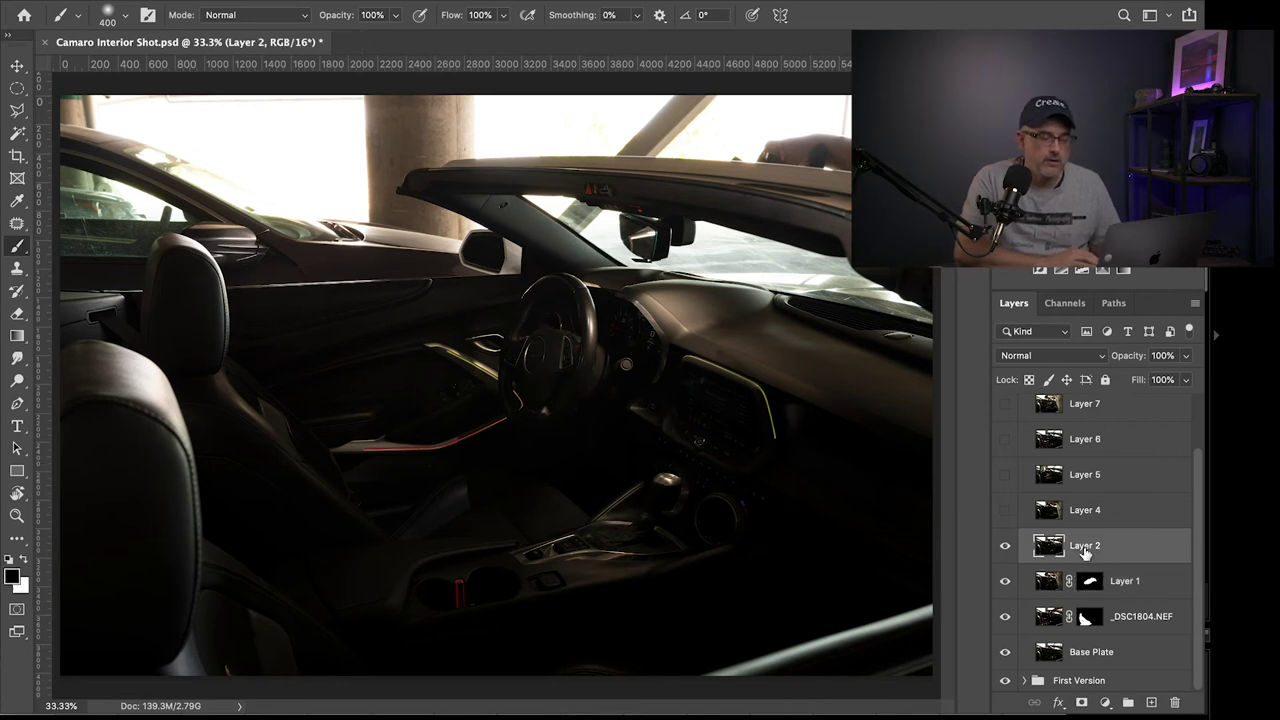
click(1081, 705)
key(ctrl+i)
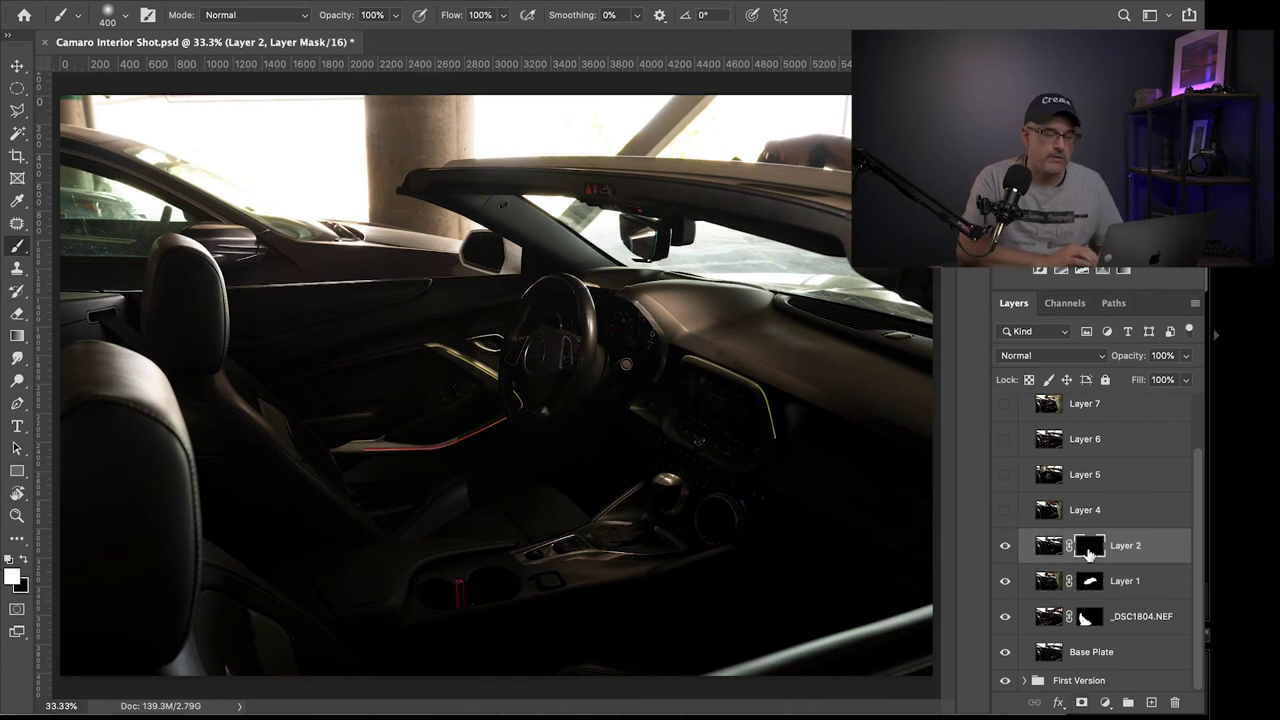
key(x)
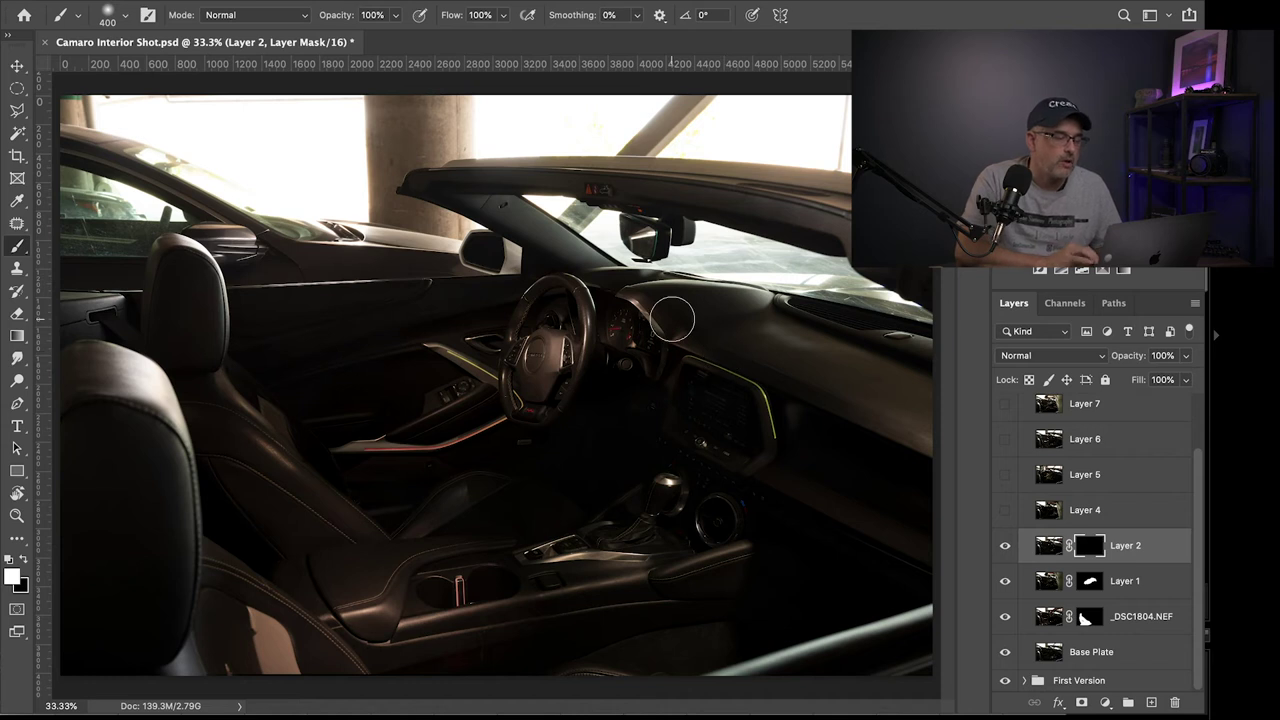
mouse_move(626, 297)
mouse_down()
mouse_move(750, 335)
mouse_move(800, 400)
mouse_up()
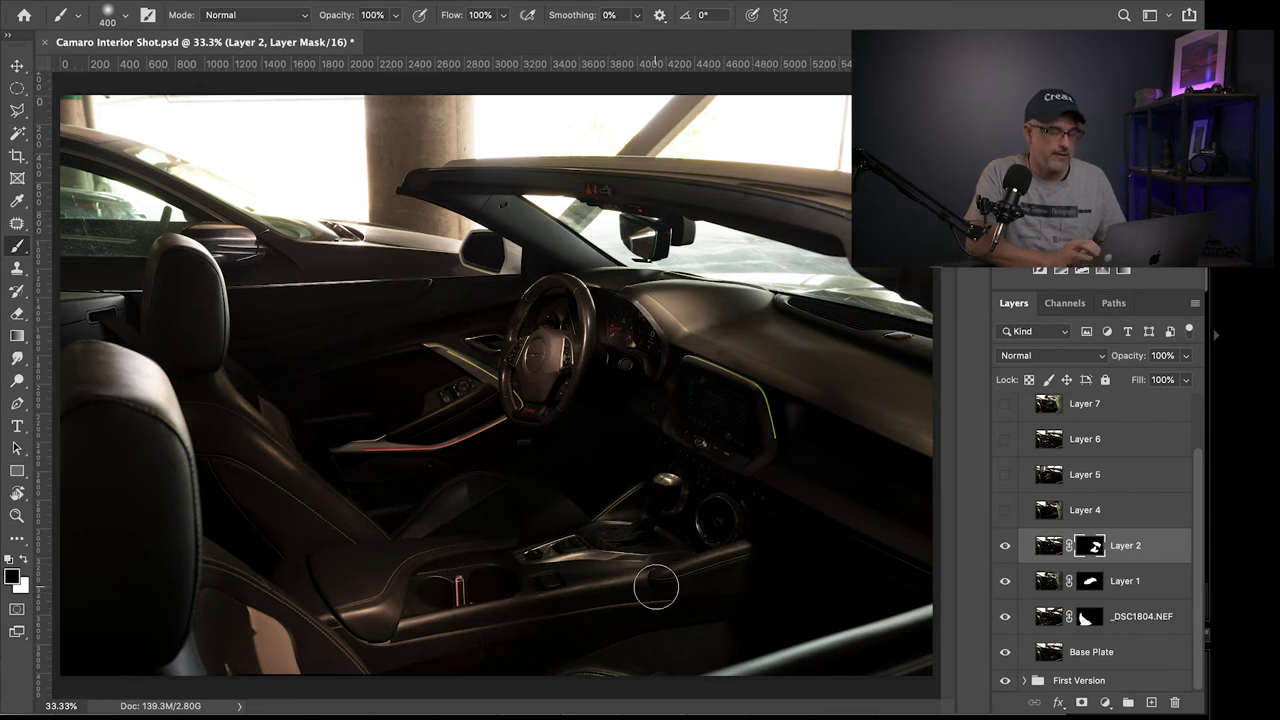
Show and select Layer 4 and compare its lighting with the composite, leaving the layer visible
click(1006, 511)
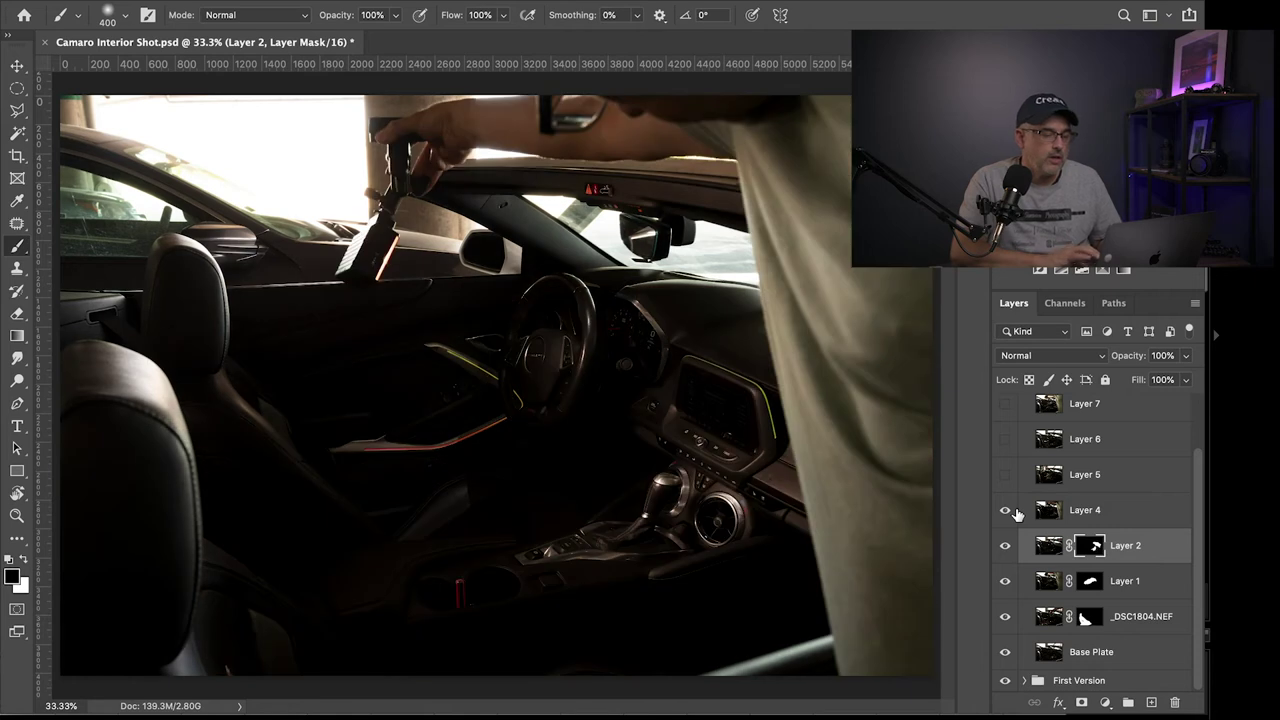
click(1049, 514)
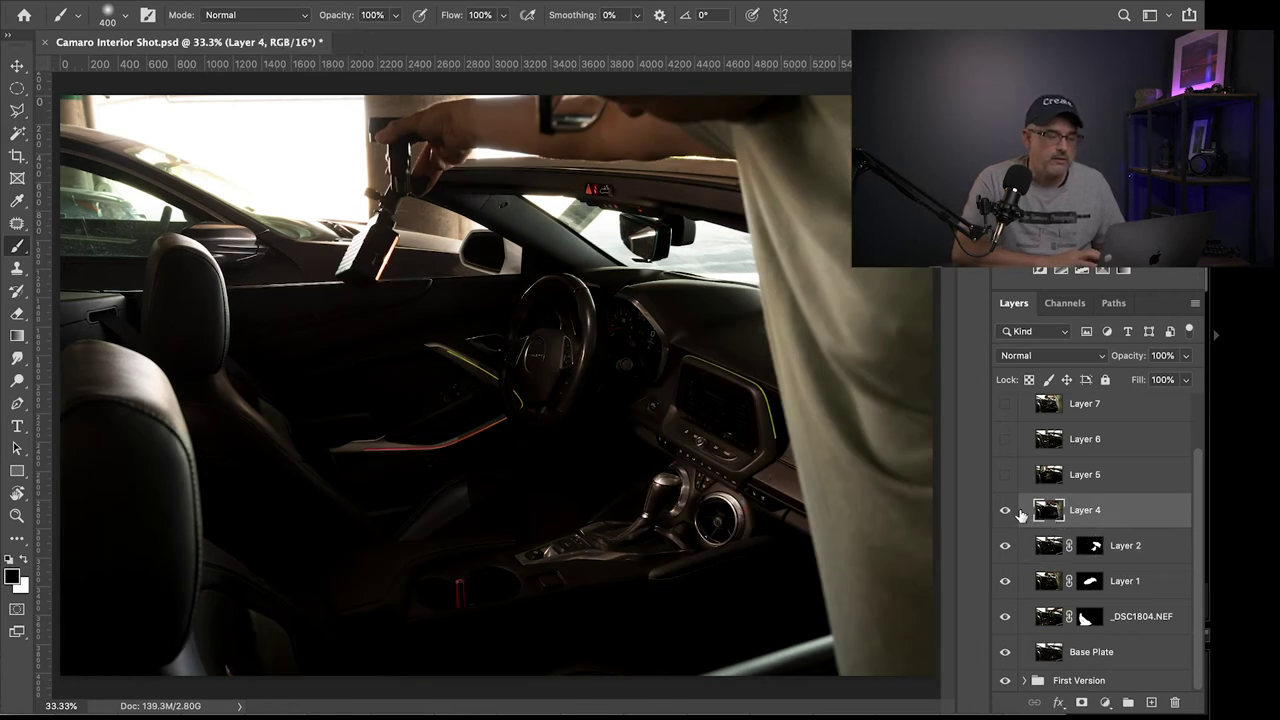
click(1006, 511)
click(1006, 511)
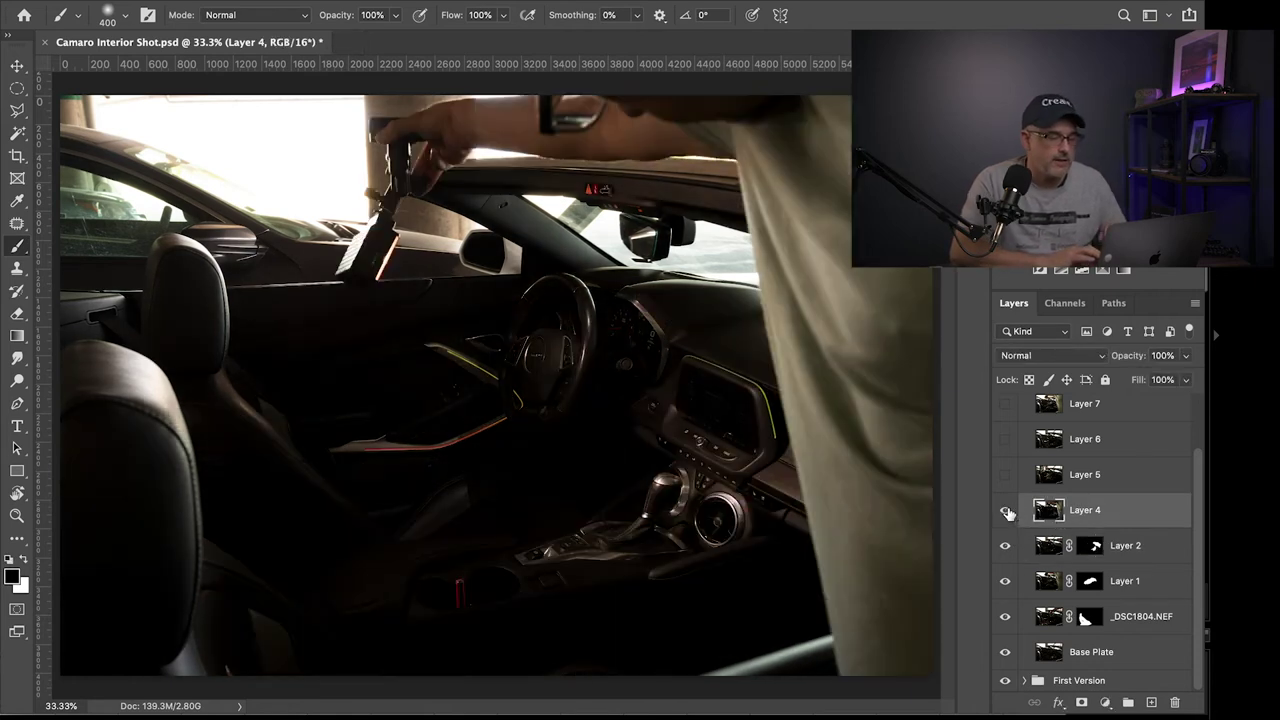
click(1006, 511)
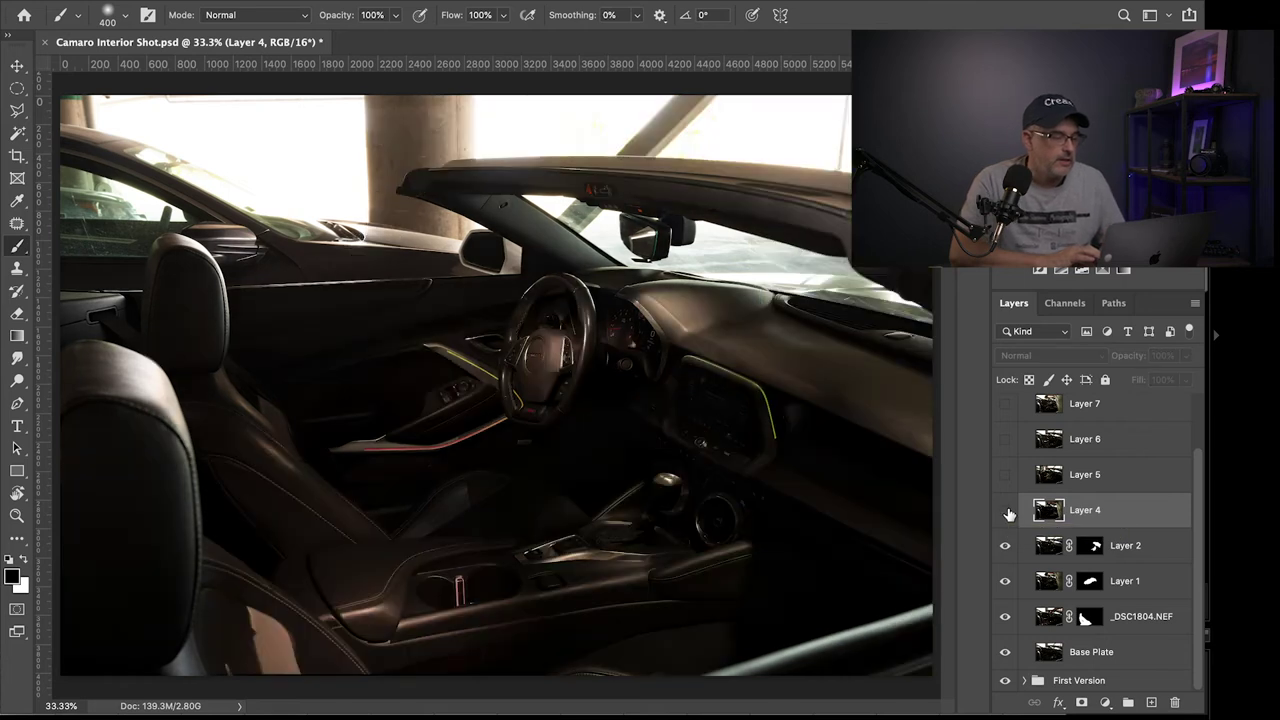
click(1006, 511)
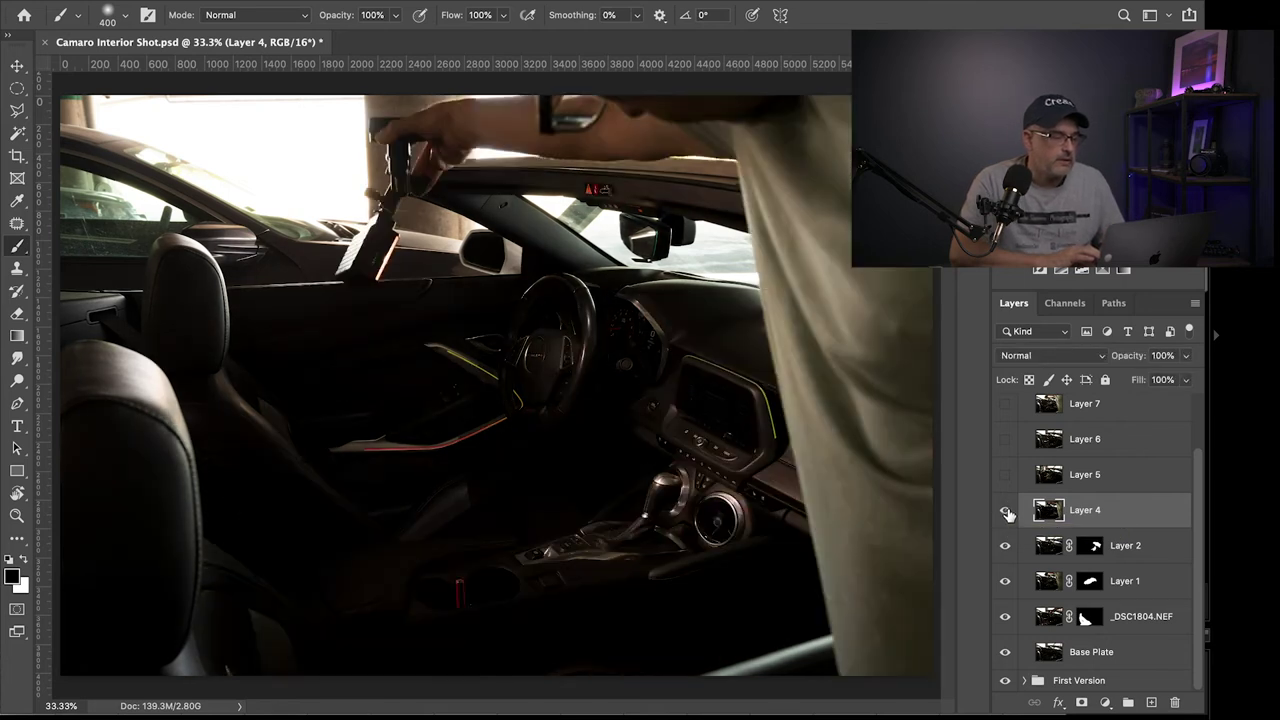
click(1006, 511)
click(1006, 511)
Add a black mask to Layer 4 and paint in the touchscreen, center controls, shifter and air vent
click(1083, 702)
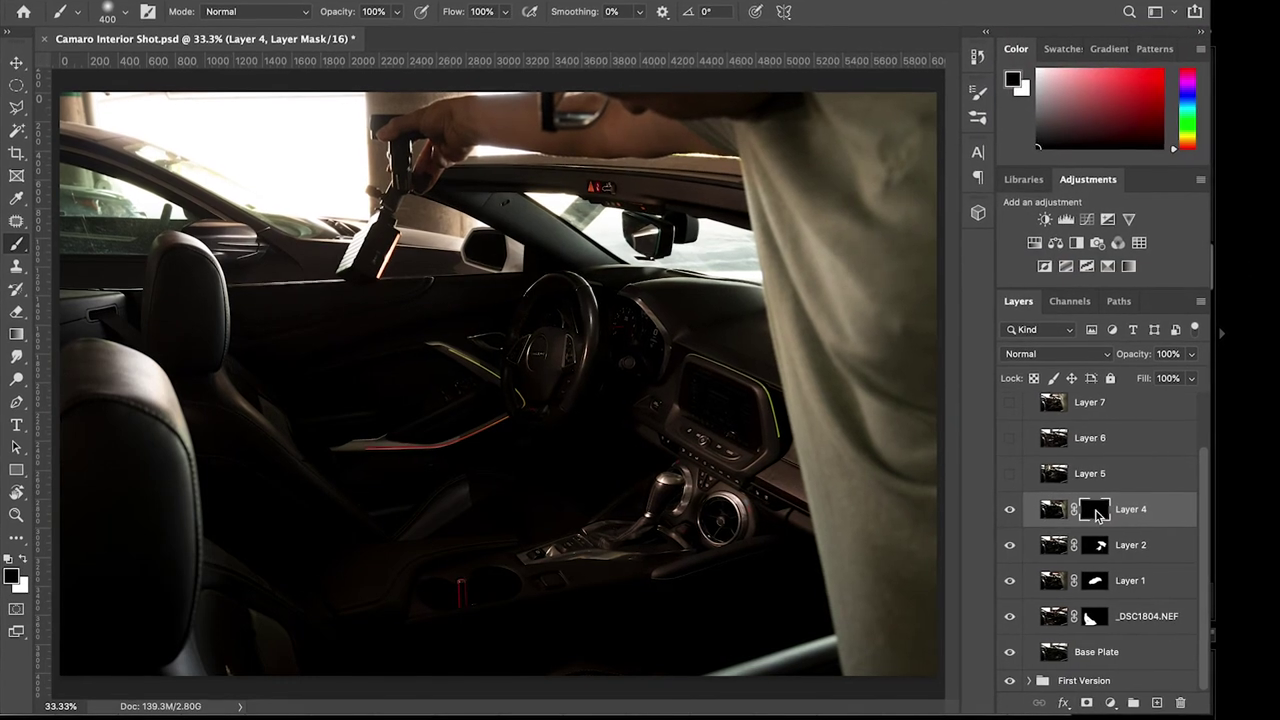
key(ctrl+i)
key(x)
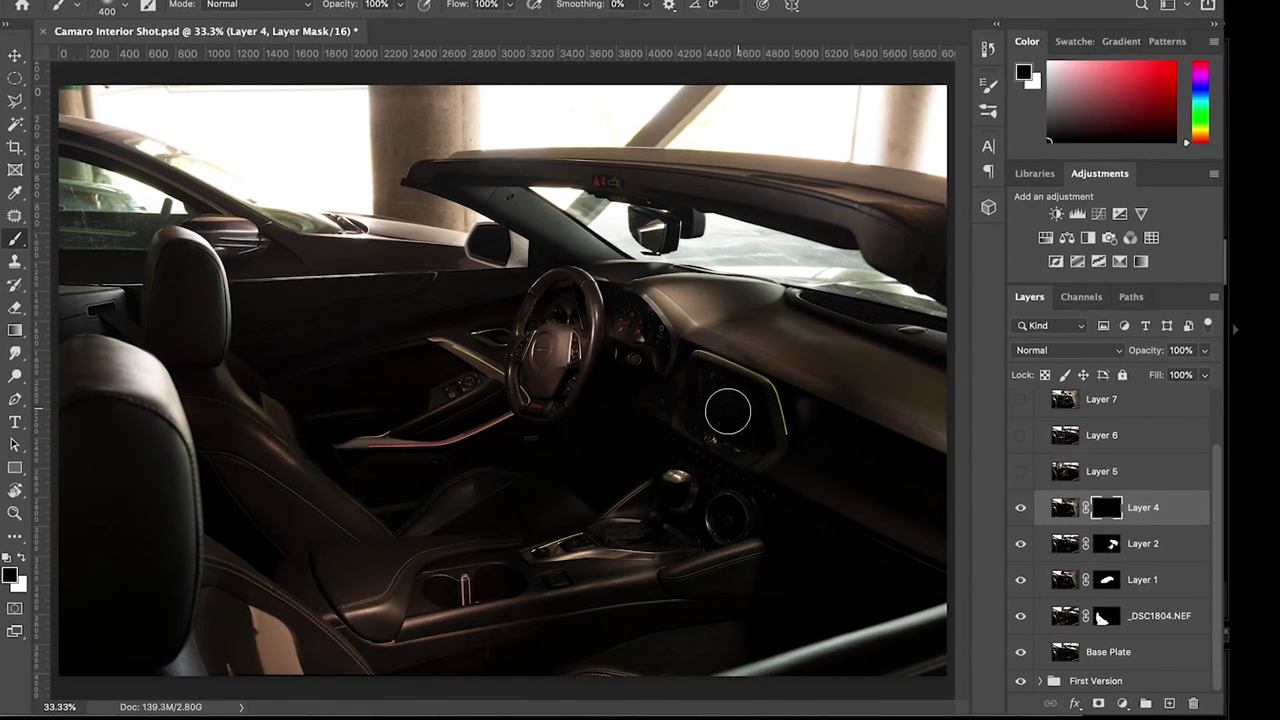
click(641, 378)
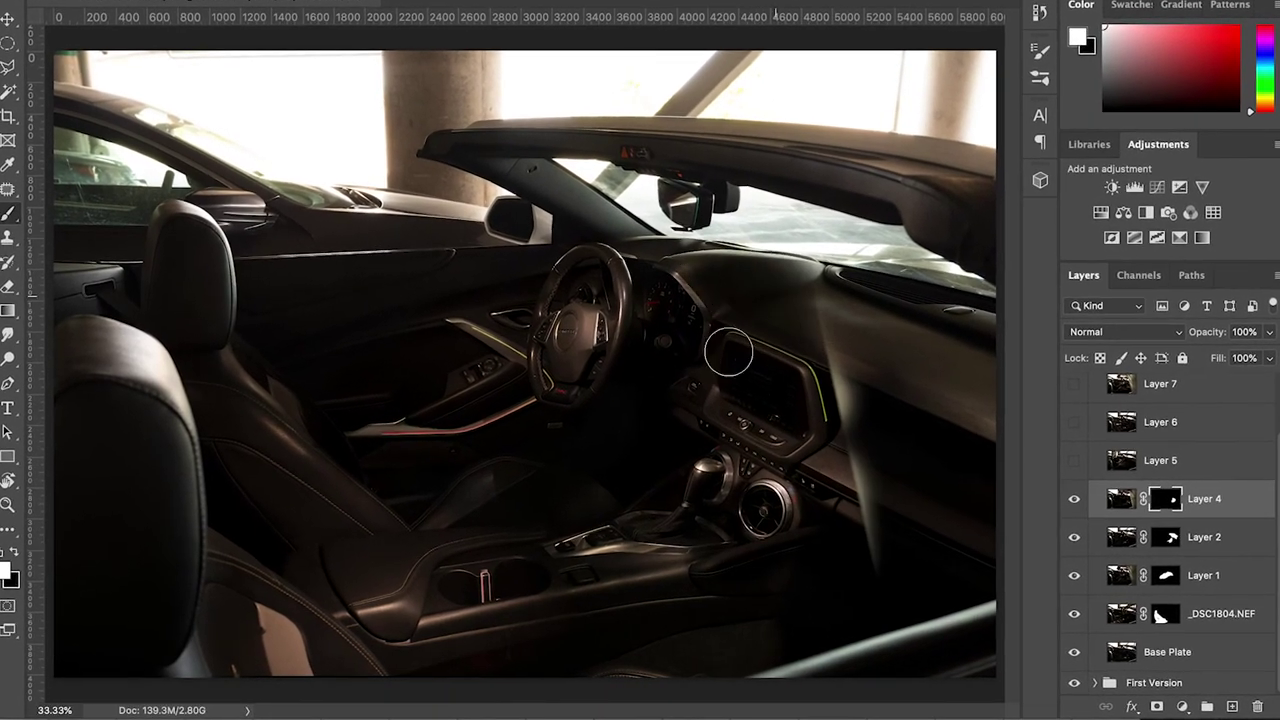
mouse_move(666, 363)
mouse_down()
mouse_move(871, 480)
mouse_move(874, 571)
mouse_up()
Show Layer 5, give it a black mask, and paint in the door panel controls and the driver's seat cushion
click(1074, 460)
key(x)
click(1160, 460)
alt+click(1157, 707)
key(x)
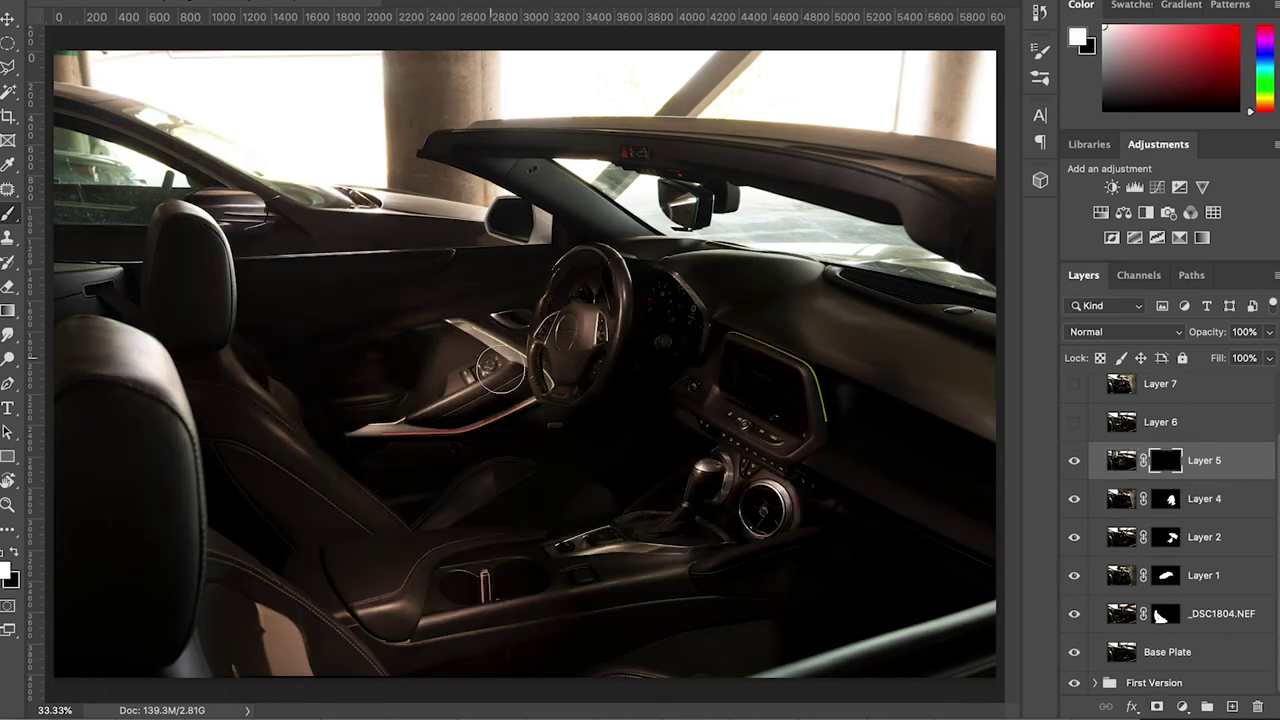
mouse_move(623, 483)
mouse_down()
mouse_move(386, 591)
mouse_move(557, 477)
mouse_move(540, 484)
mouse_up()
Compare Layer 6 with the composite, give it a black mask, and paint in the driver's door panel, cleaning up the painted edges
click(1068, 428)
click(1068, 428)
click(1068, 428)
click(1200, 422)
alt+click(1157, 707)
mouse_move(230, 330)
mouse_down()
mouse_move(271, 277)
mouse_move(306, 380)
mouse_up()
key(x)
drag(440, 371, 420, 420)
Show Layer 7, give it a black mask, and paint in the steering wheel, gauges, driver's seat and center console
click(1074, 384)
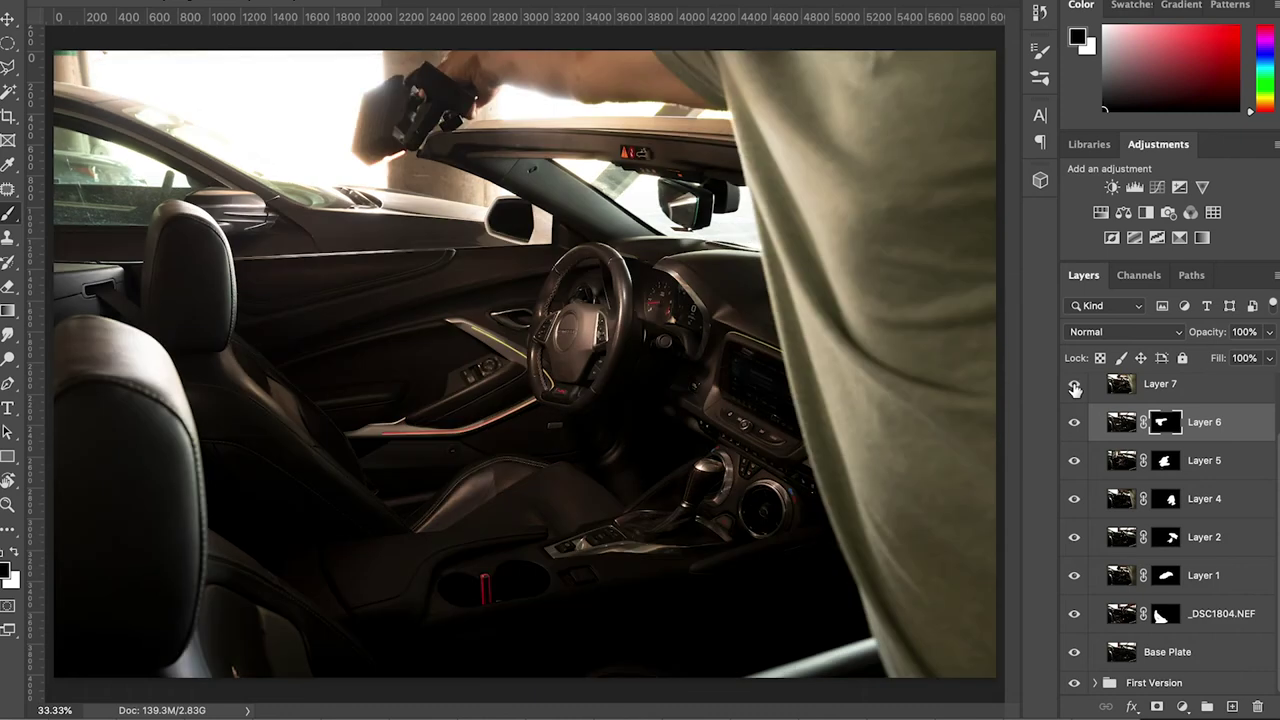
click(1200, 384)
click(1157, 707)
key(ctrl+i)
key(x)
mouse_move(611, 338)
mouse_down()
mouse_move(690, 330)
mouse_move(700, 345)
mouse_up()
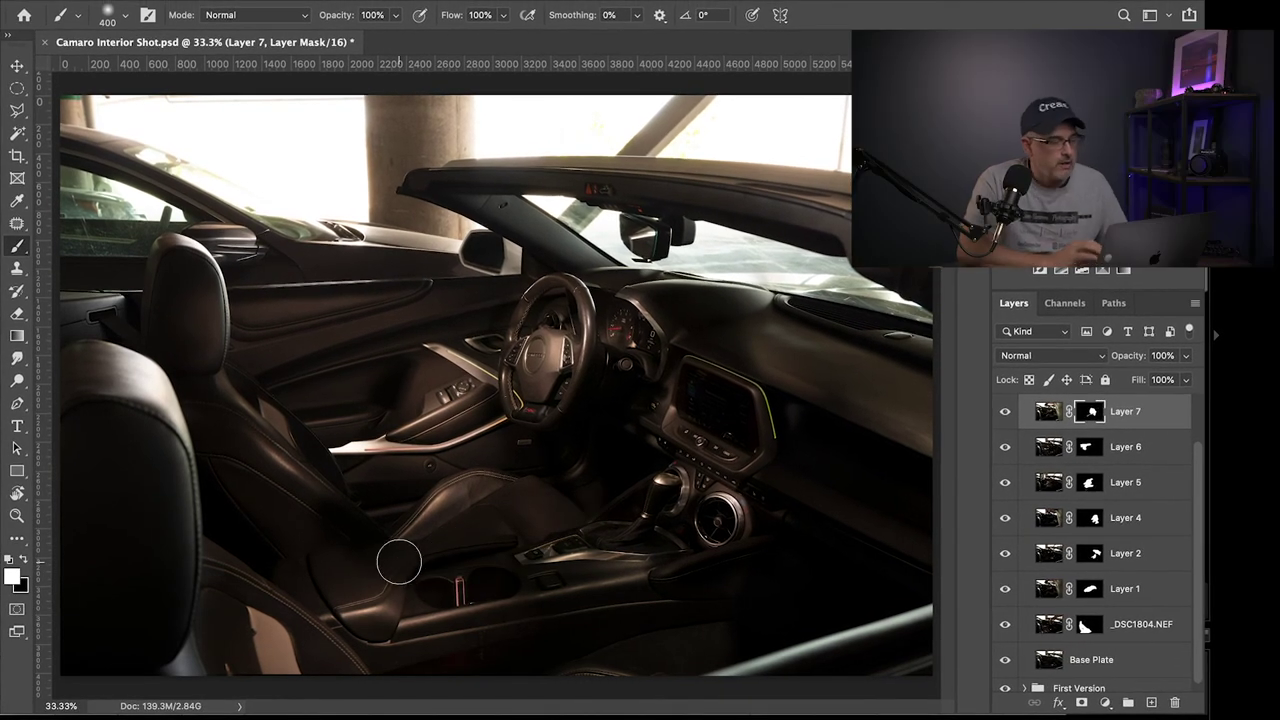
mouse_move(400, 543)
mouse_down()
mouse_move(508, 528)
mouse_move(689, 474)
mouse_up()
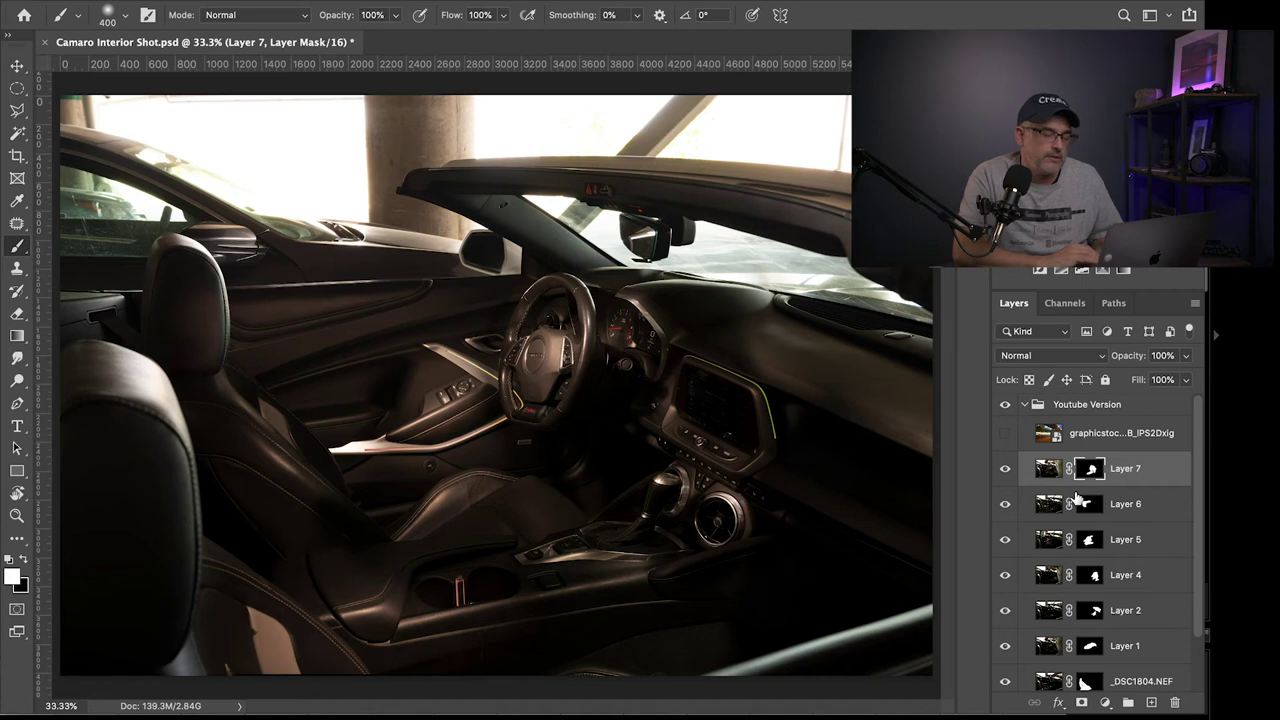
Hide all masked layers above the Base Plate and show them again one by one from _DSC1804.NEF to Layer 7 to review each contribution
mouse_move(1011, 474)
mouse_down()
mouse_move(1006, 617)
mouse_move(1005, 574)
mouse_move(1006, 620)
mouse_up()
scroll(1007, 619, down, 2)
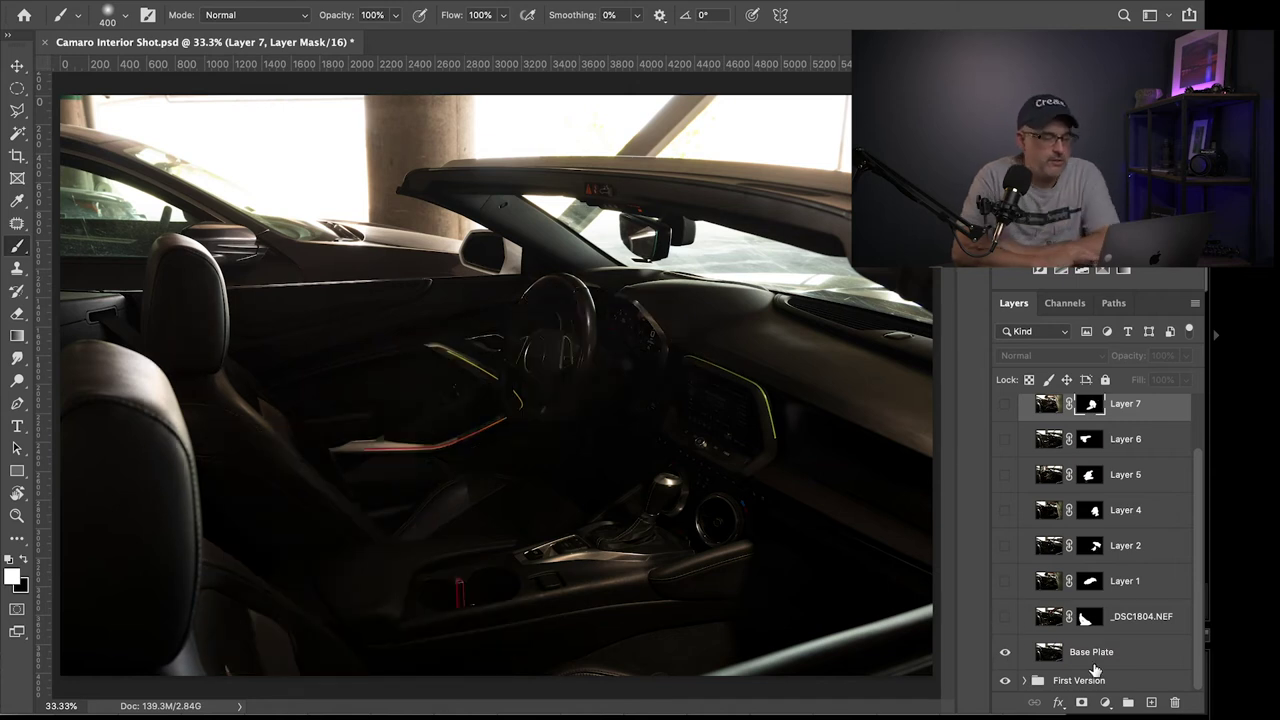
click(1006, 619)
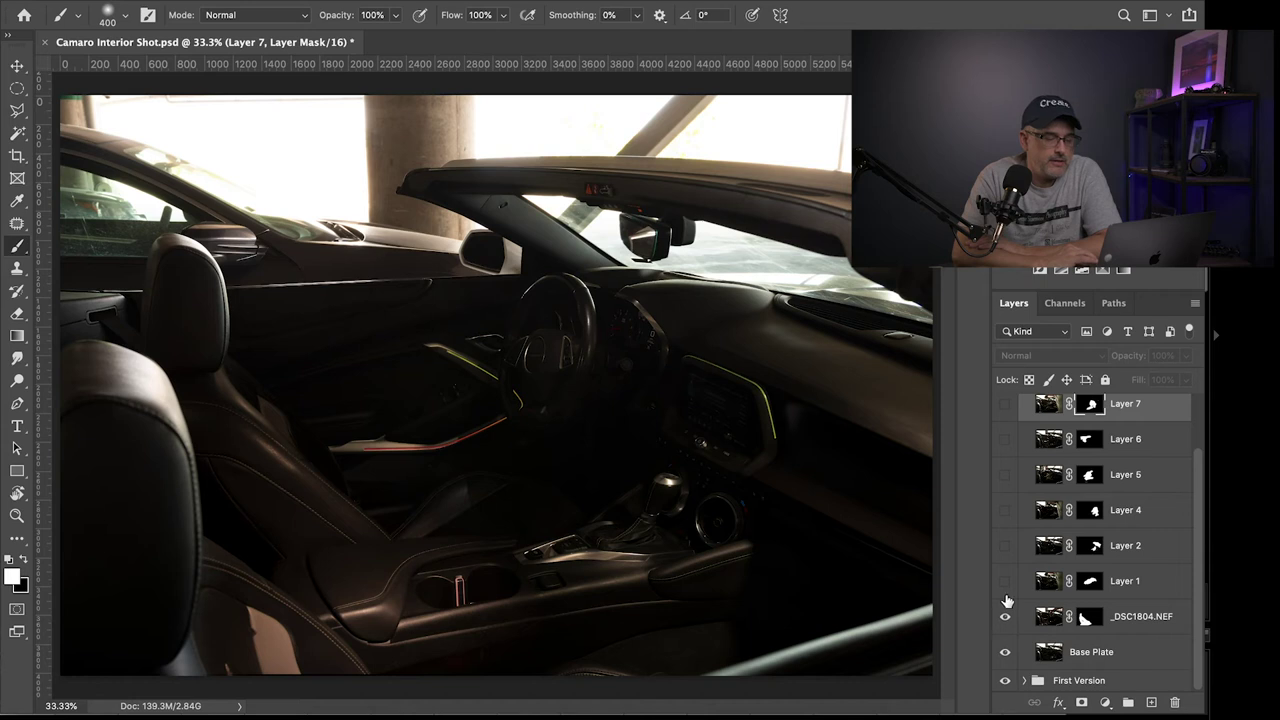
click(1006, 583)
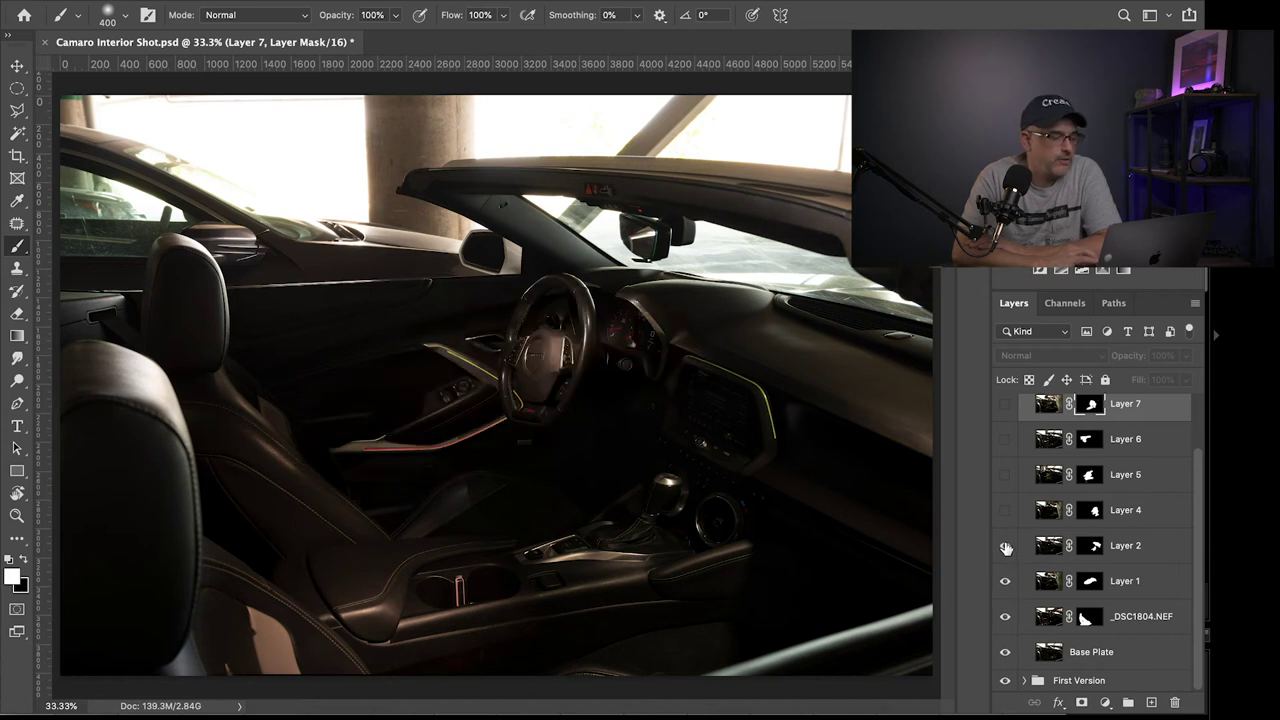
click(1006, 547)
click(1006, 512)
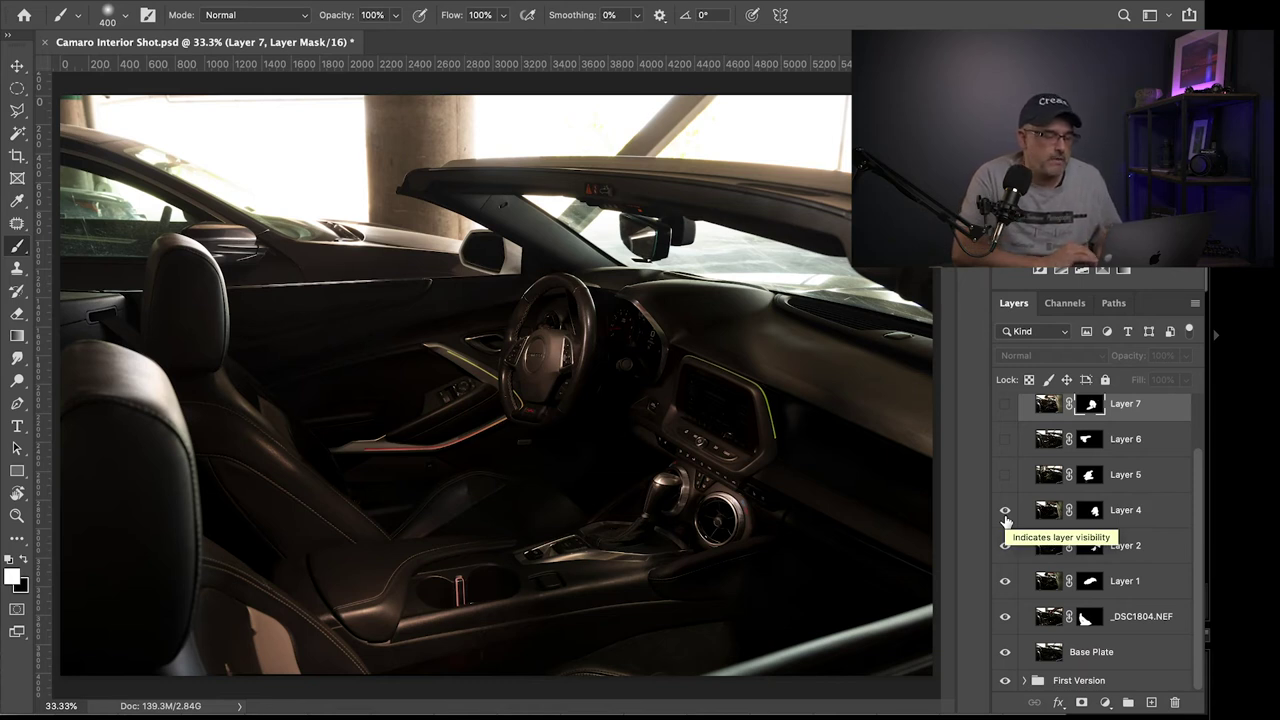
click(1006, 476)
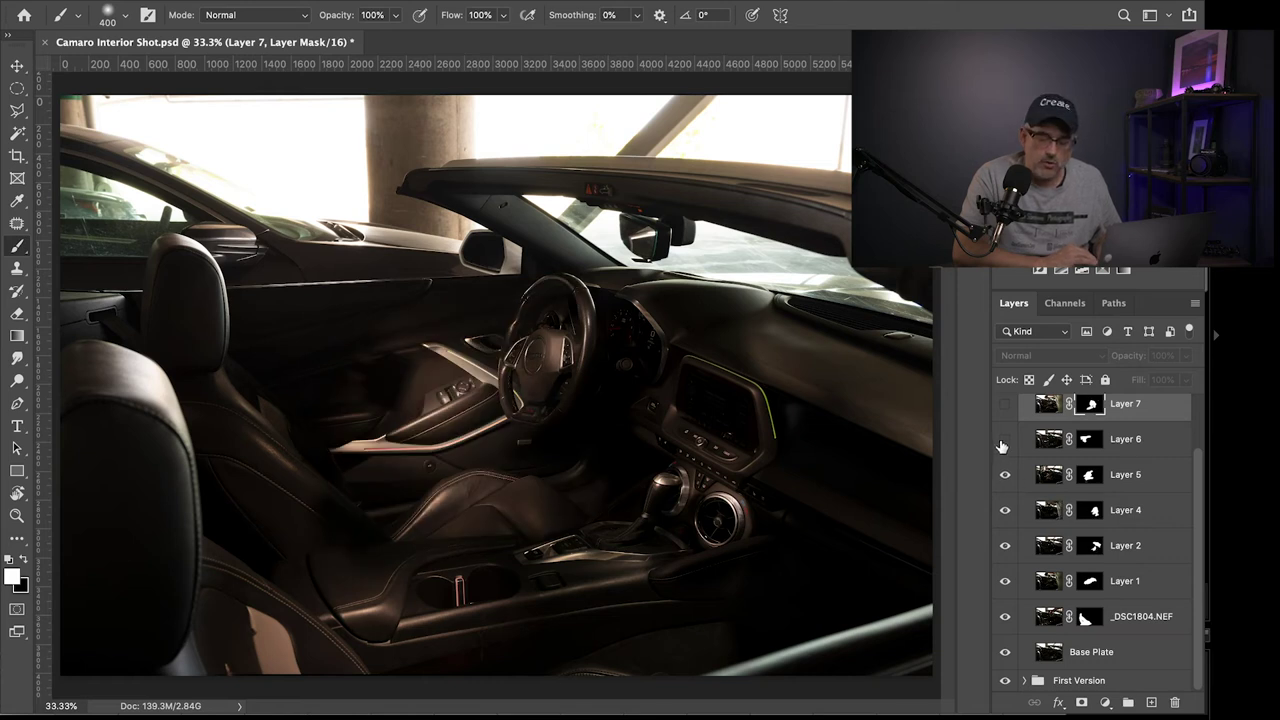
click(1005, 440)
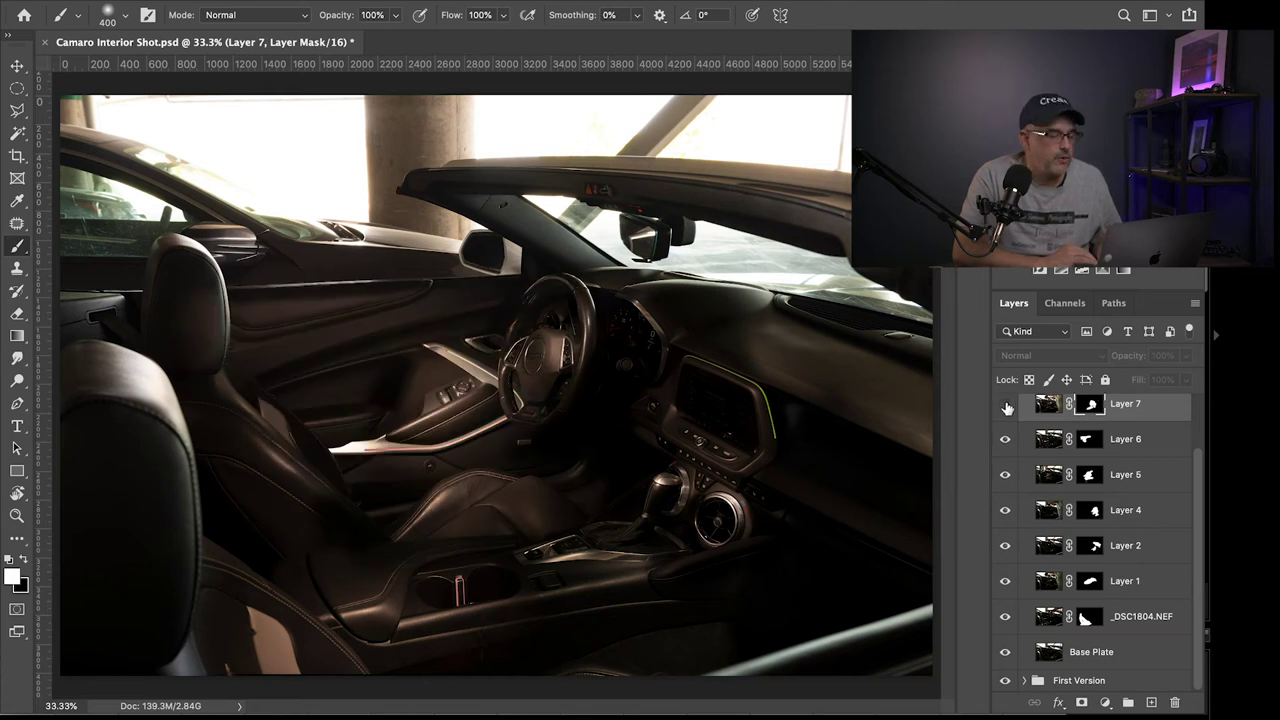
click(1005, 404)
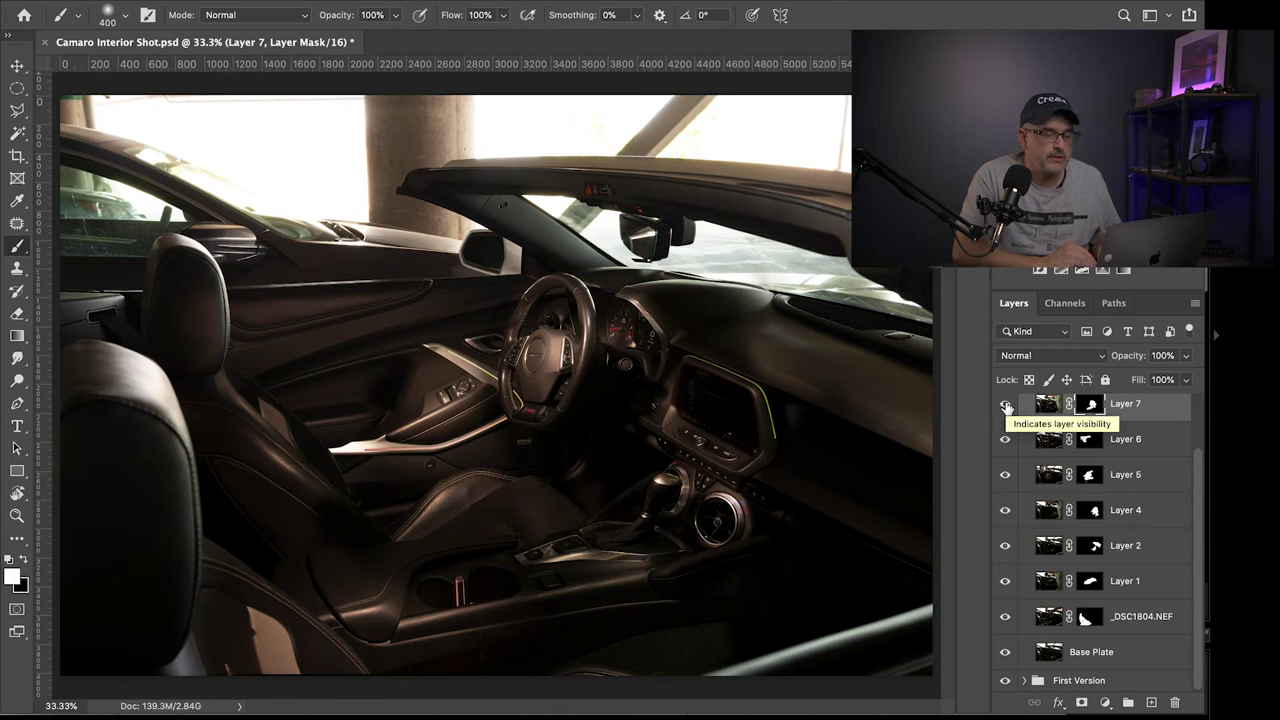
scroll(1008, 430, up, 2)
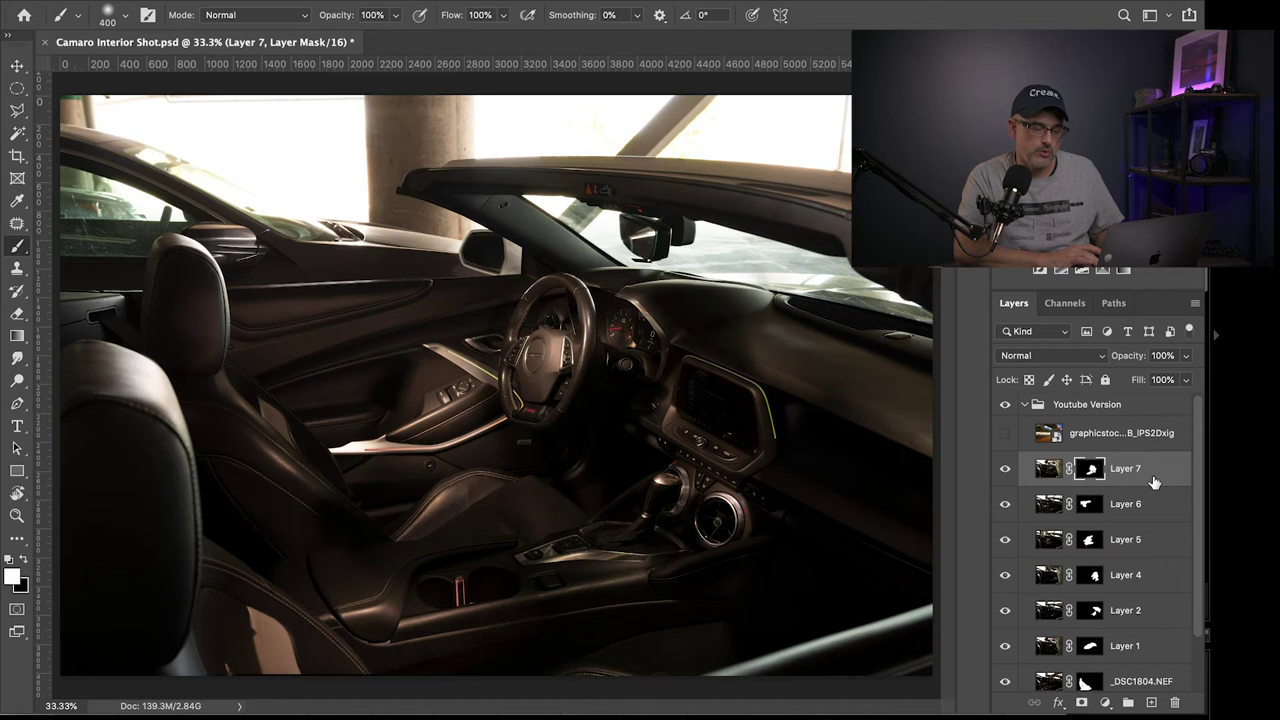
Add a Curves adjustment above Layer 7, raising the brighter tones and holding the shadows with a second, lower curve point
click(1105, 703)
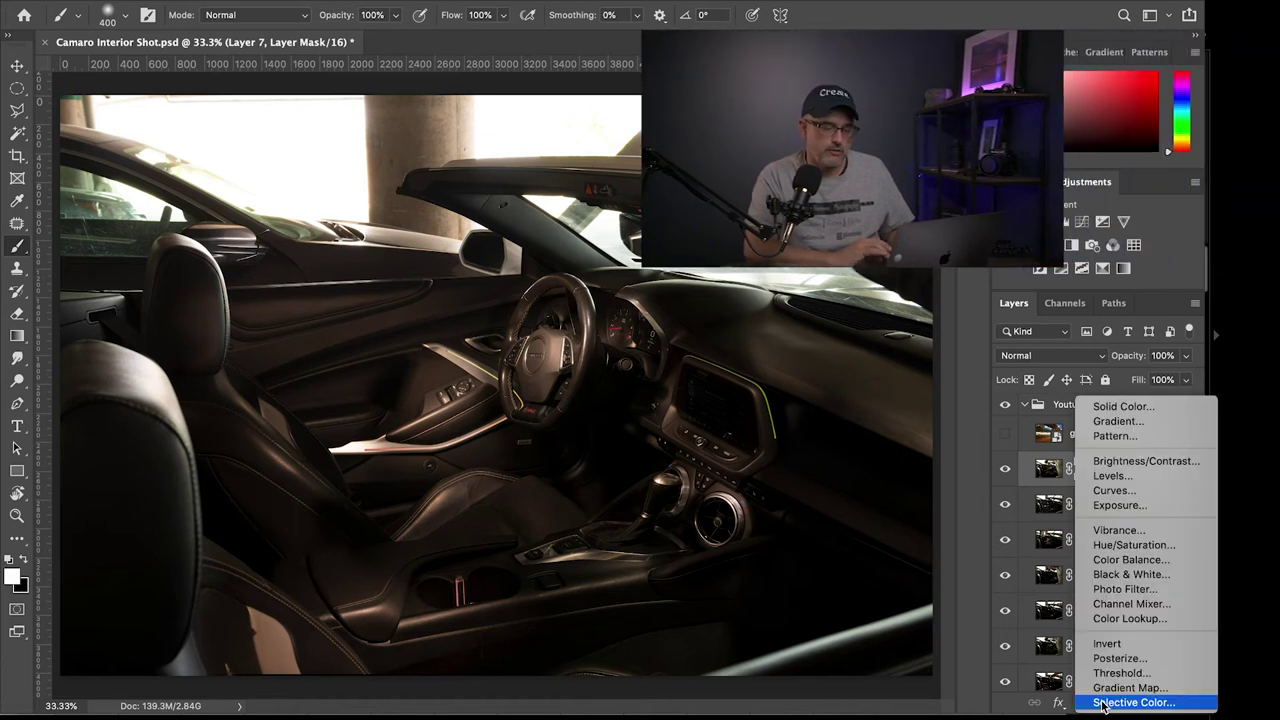
click(1113, 491)
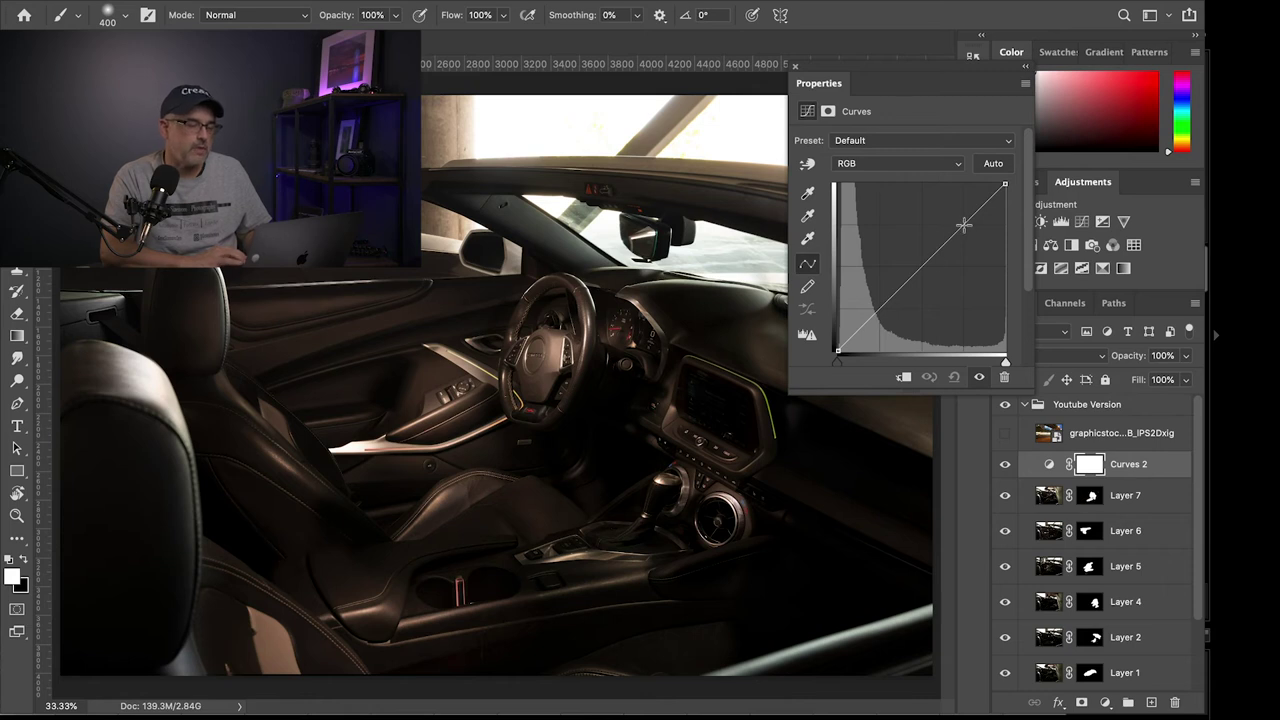
drag(960, 224, 944, 217)
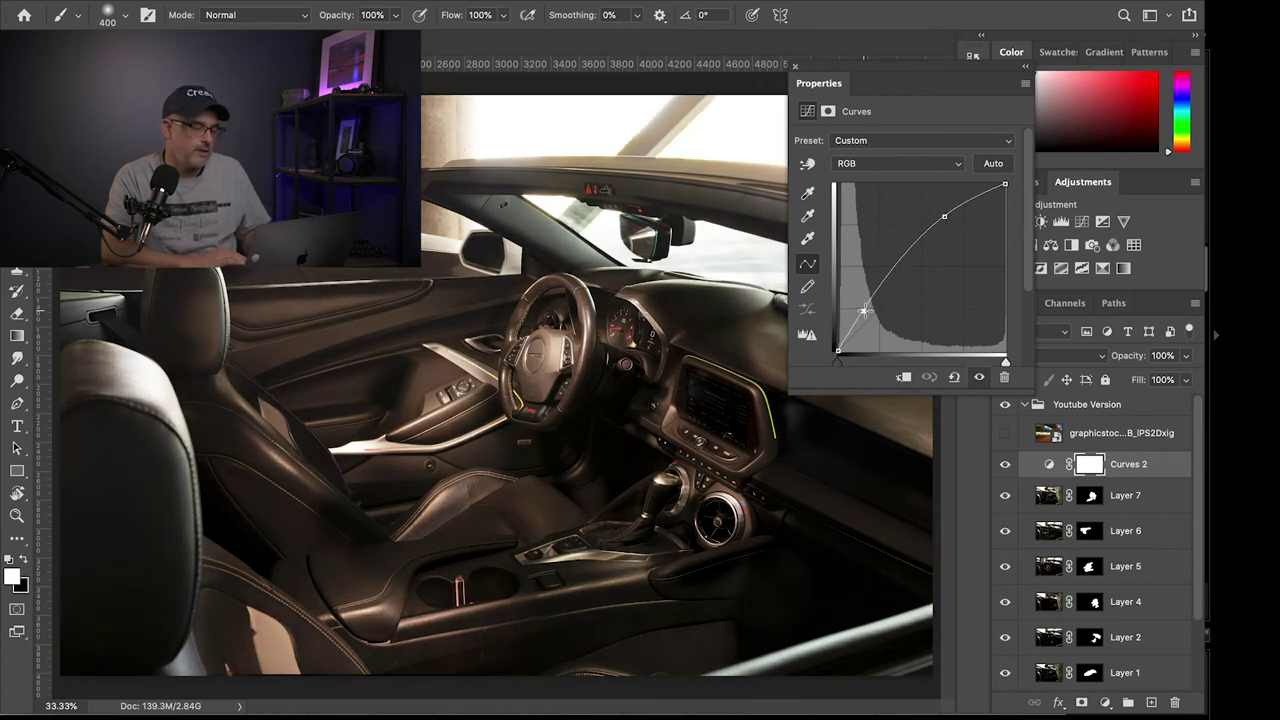
drag(865, 311, 867, 315)
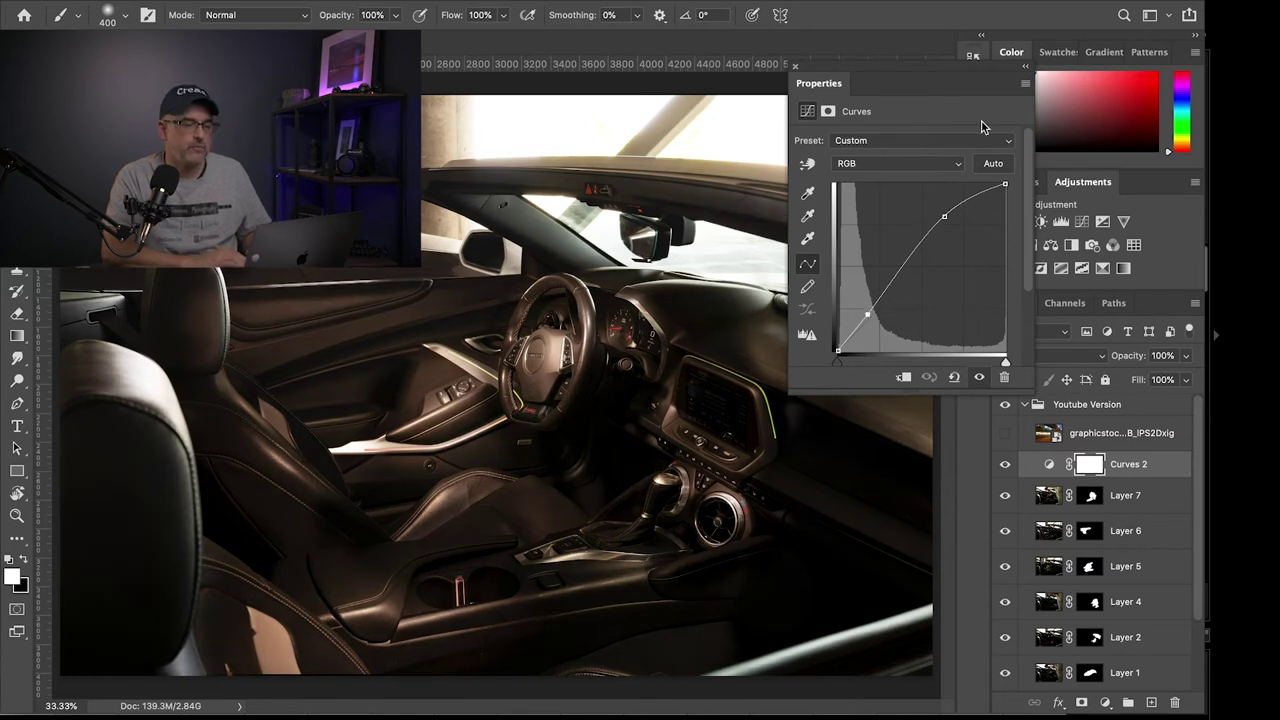
click(858, 409)
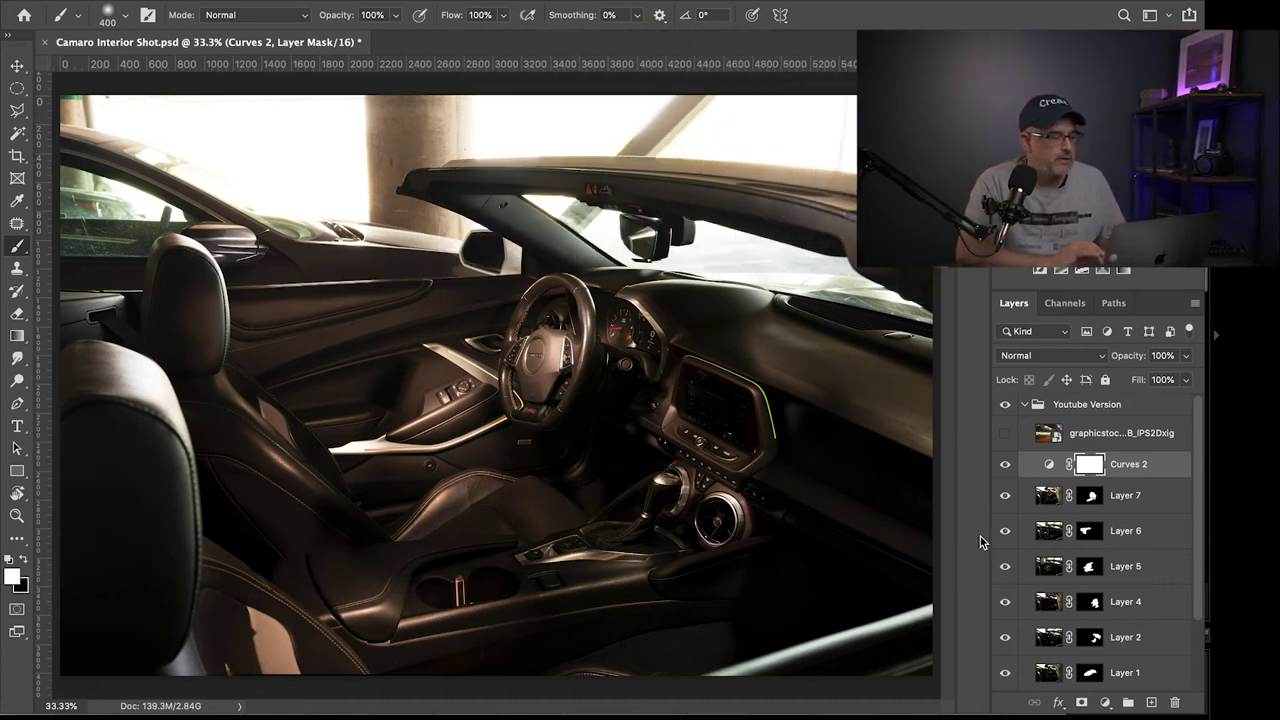
Merge the Curves adjustment and all the exposure layers below it in Youtube Version into one layer, and give it a white mask
shift+click(1060, 566)
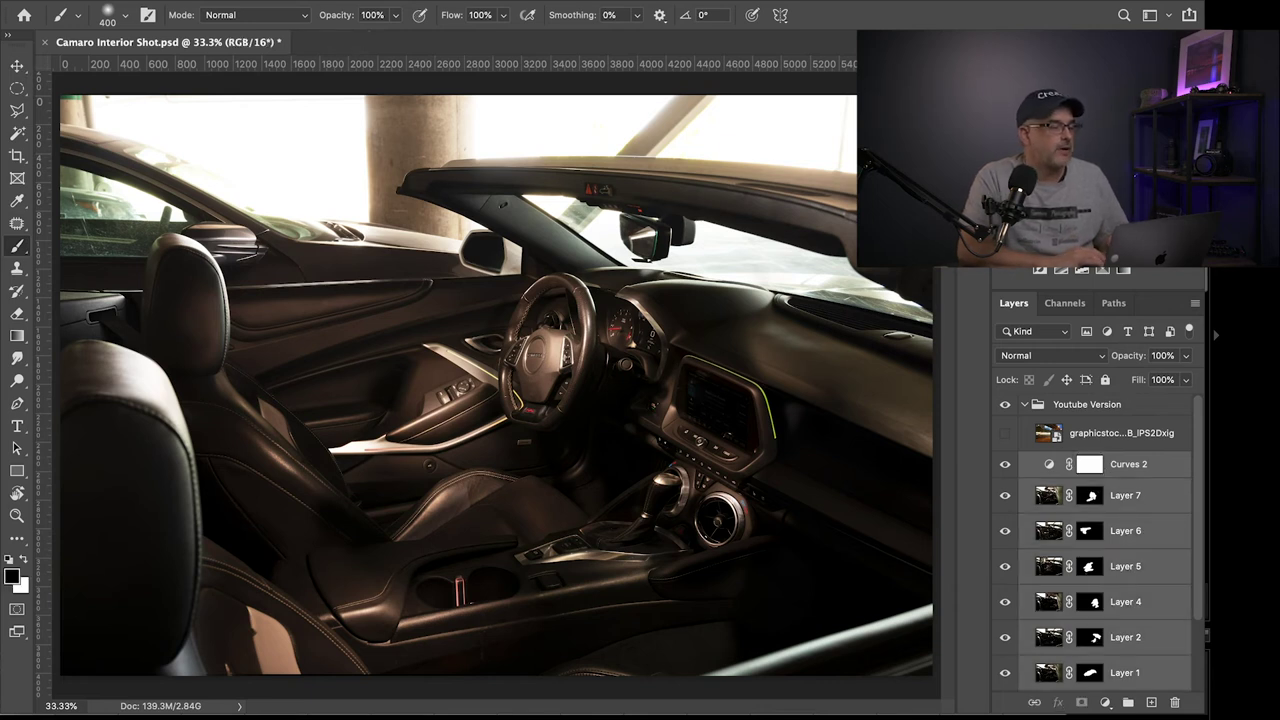
click(340, 0)
mouse_move(245, 2)
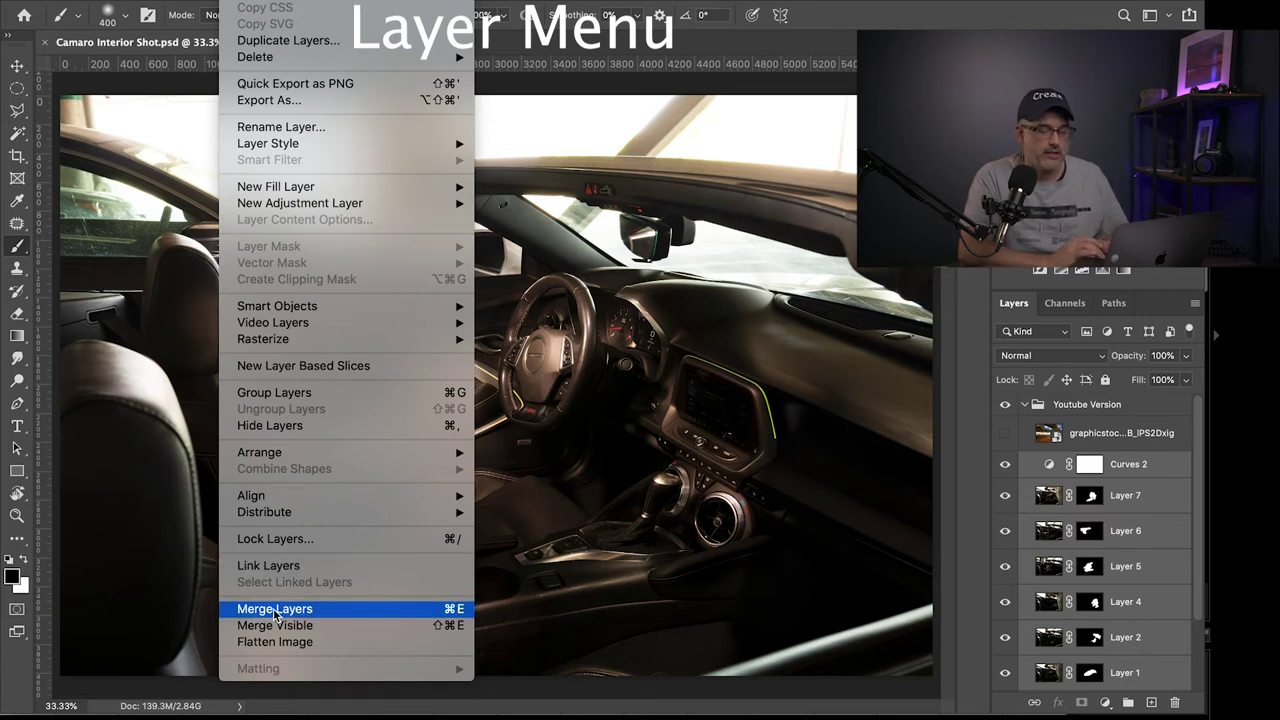
key(Escape)
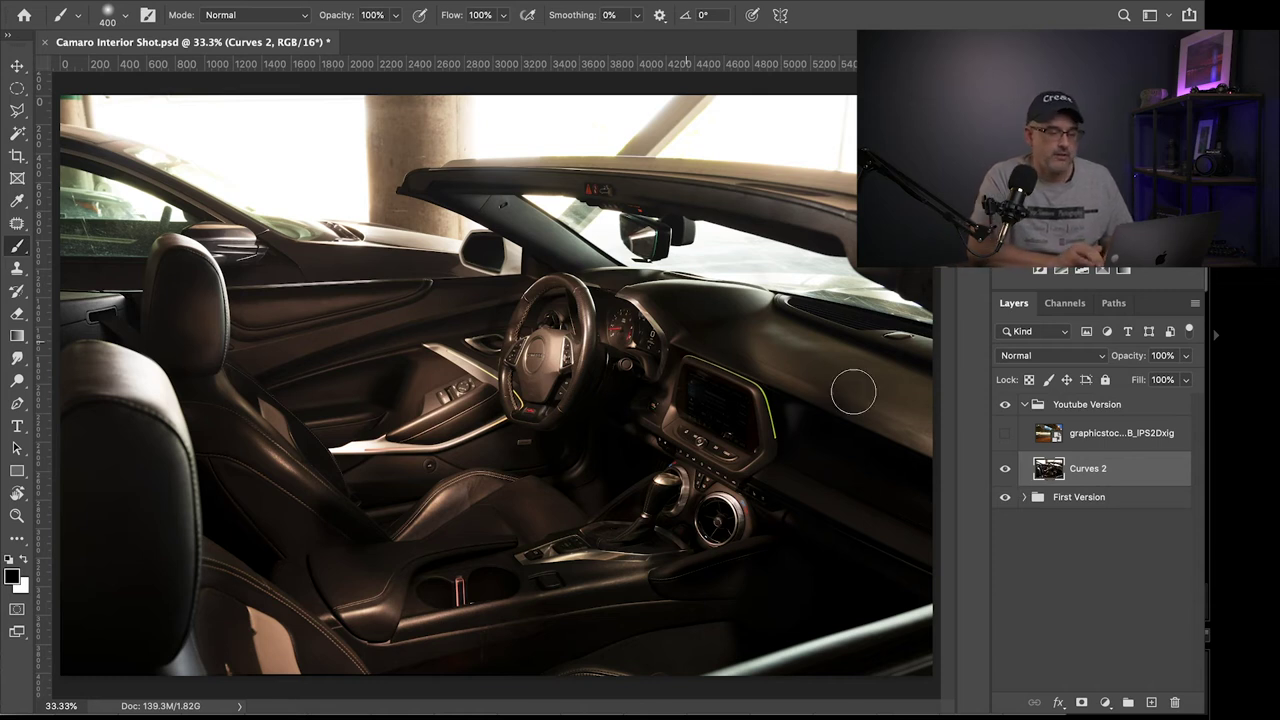
click(1081, 703)
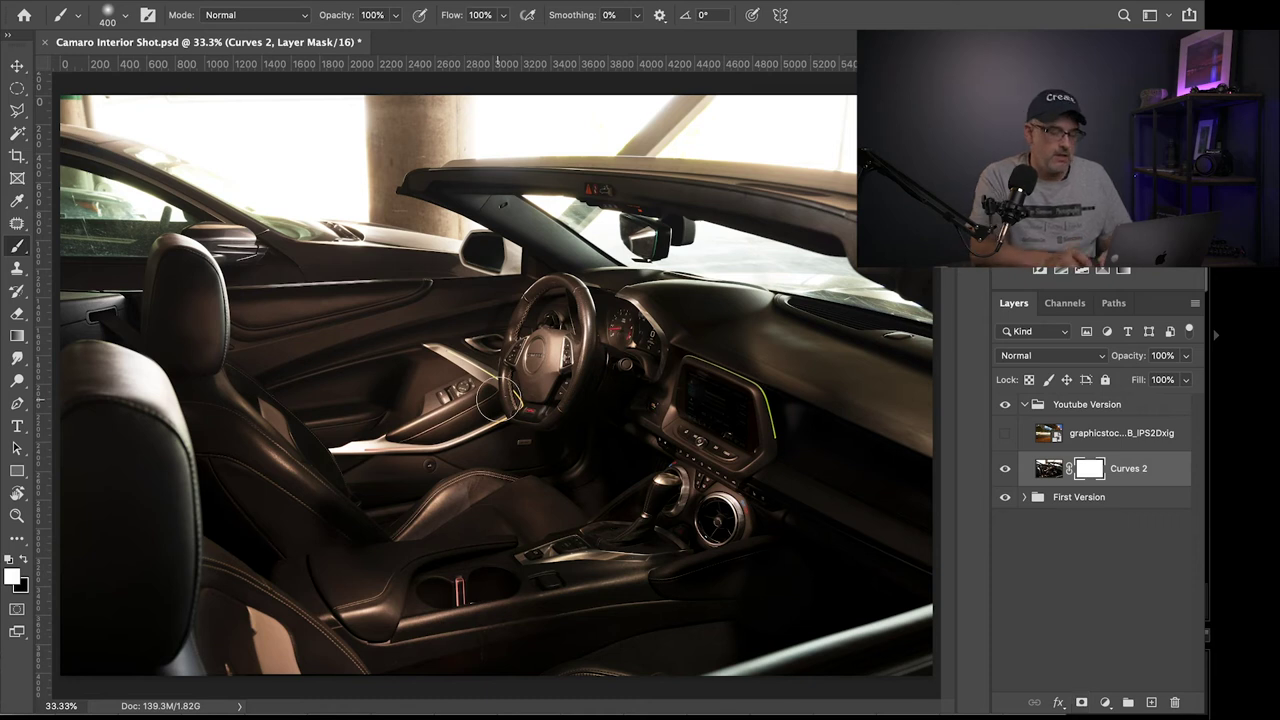
Start a Pen tool path along the windshield's left pillar and upper edge, following the outline of the rearview mirror
scroll(498, 400, up, 3)
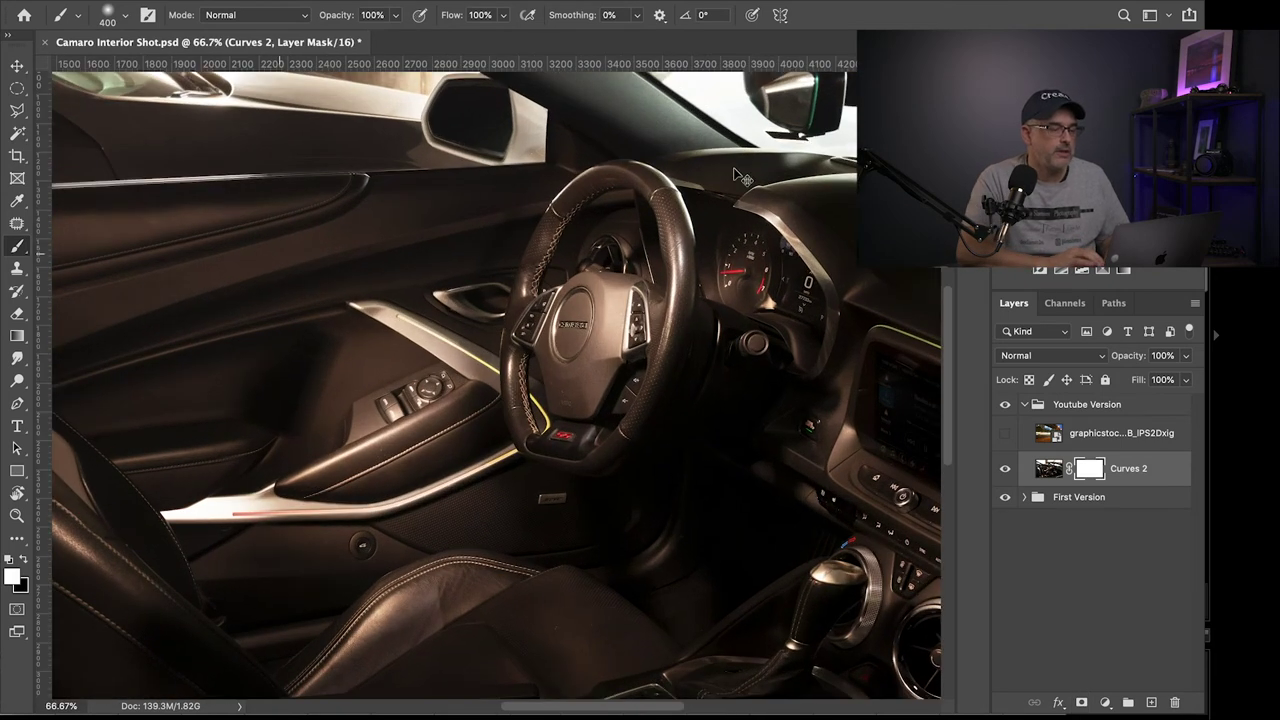
key(v)
scroll(544, 141, right, 8)
scroll(544, 141, up, 3)
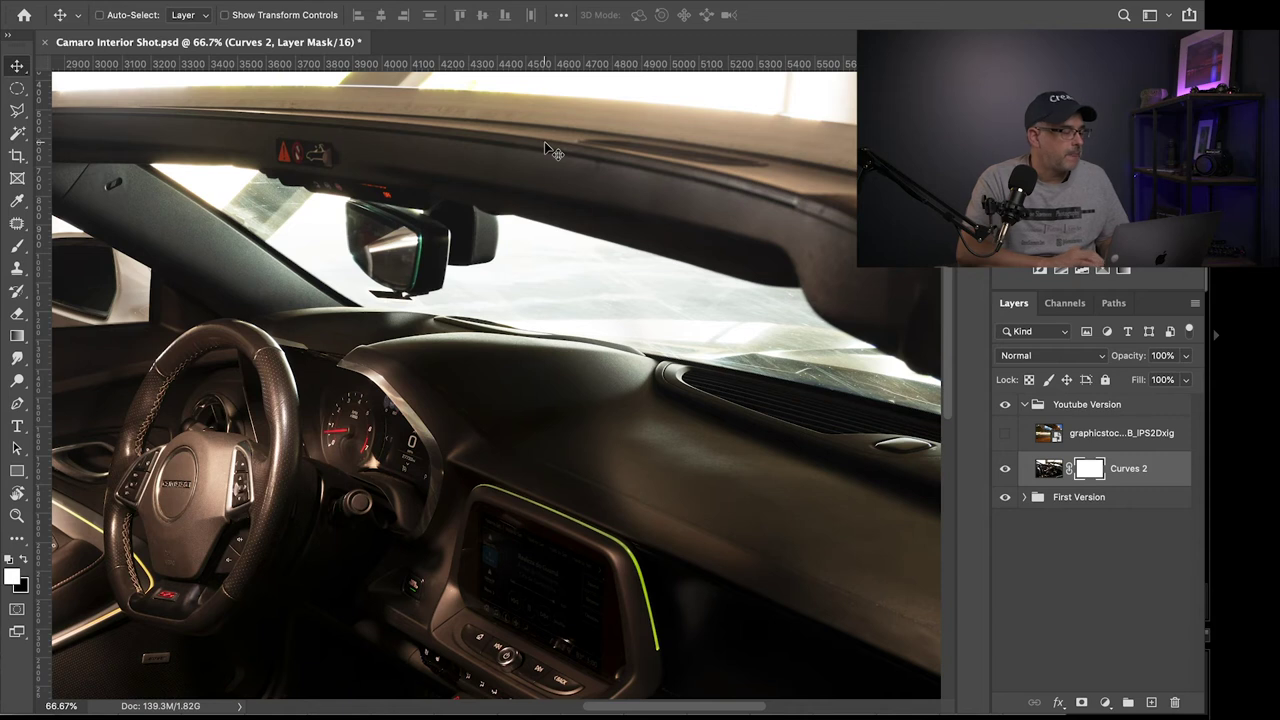
click(17, 403)
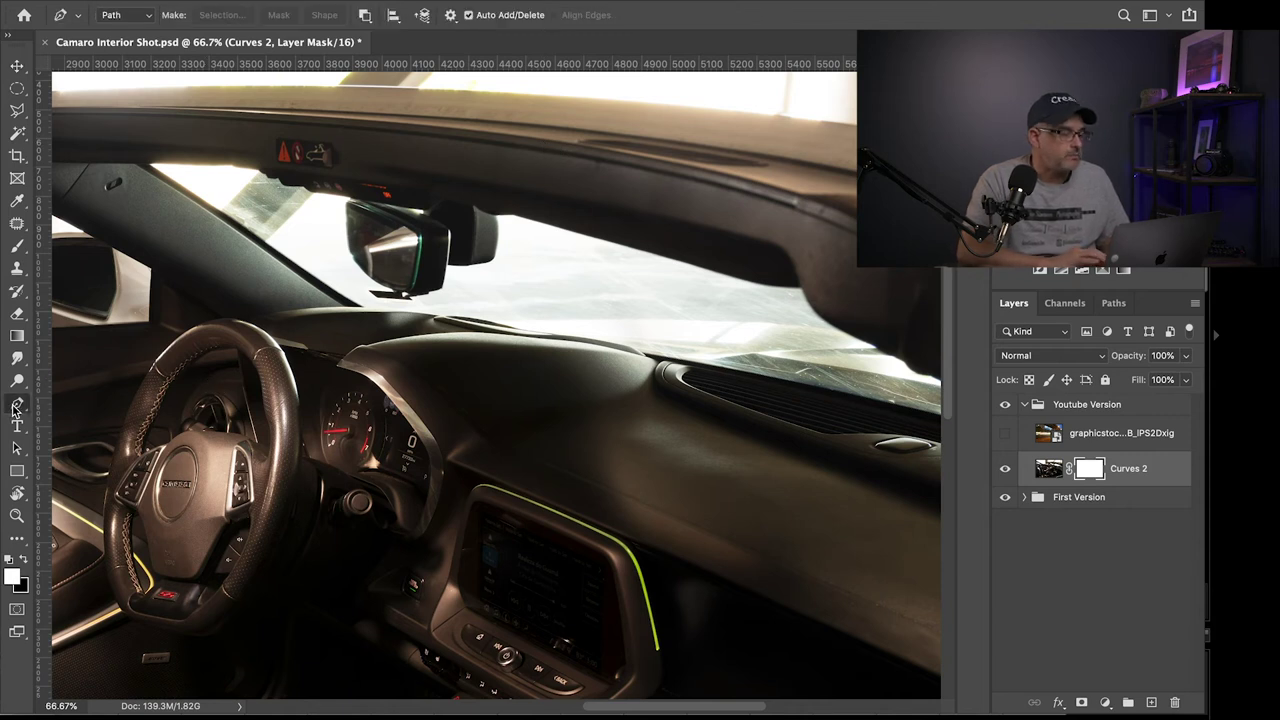
click(358, 305)
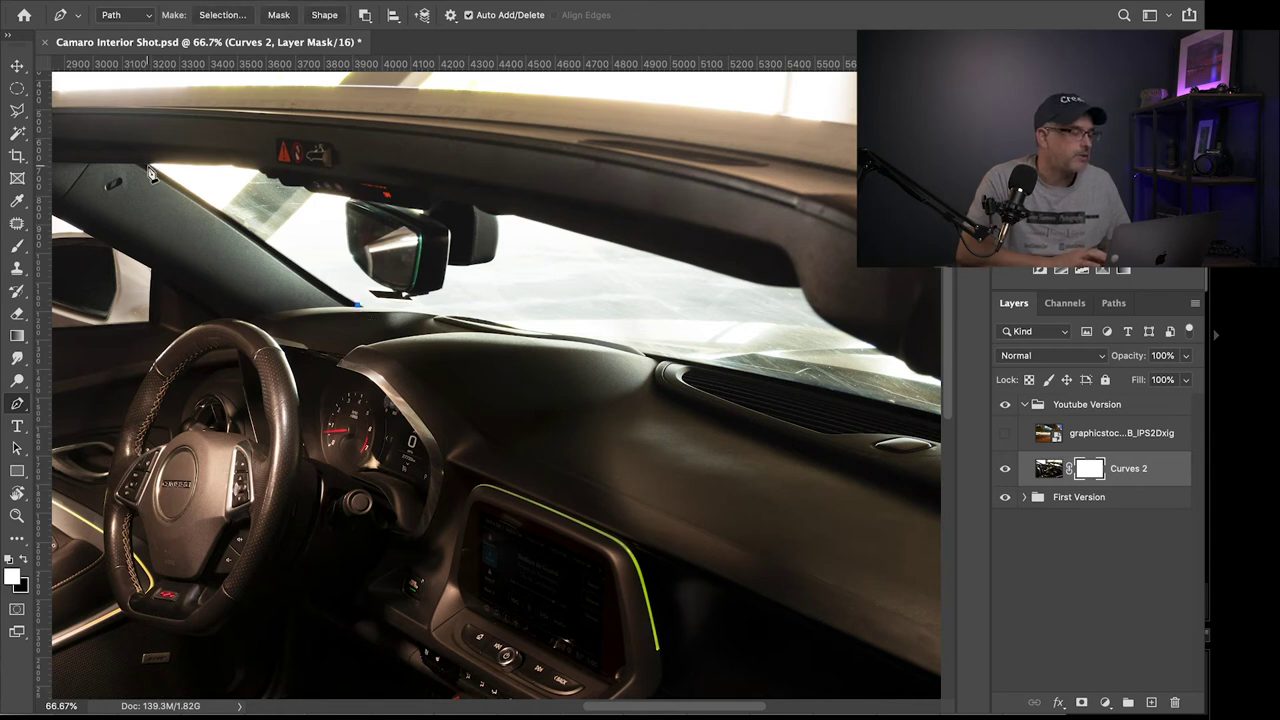
drag(148, 166, 176, 166)
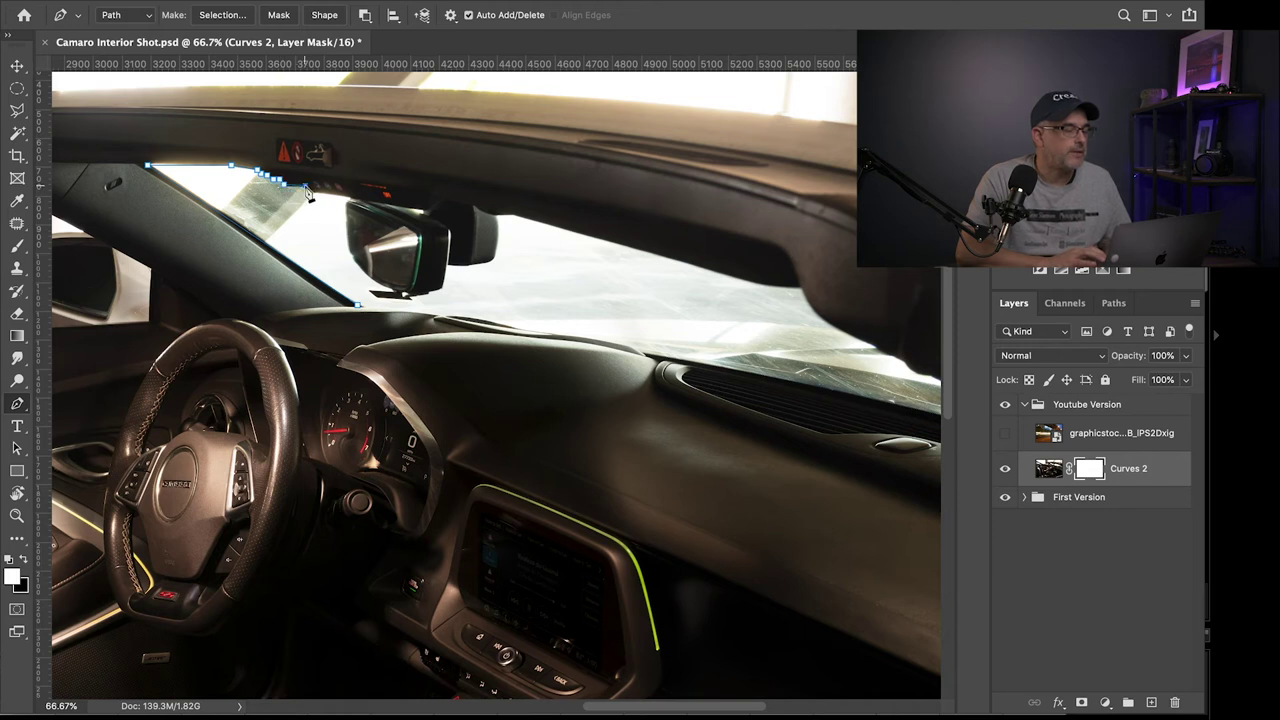
click(313, 190)
click(350, 202)
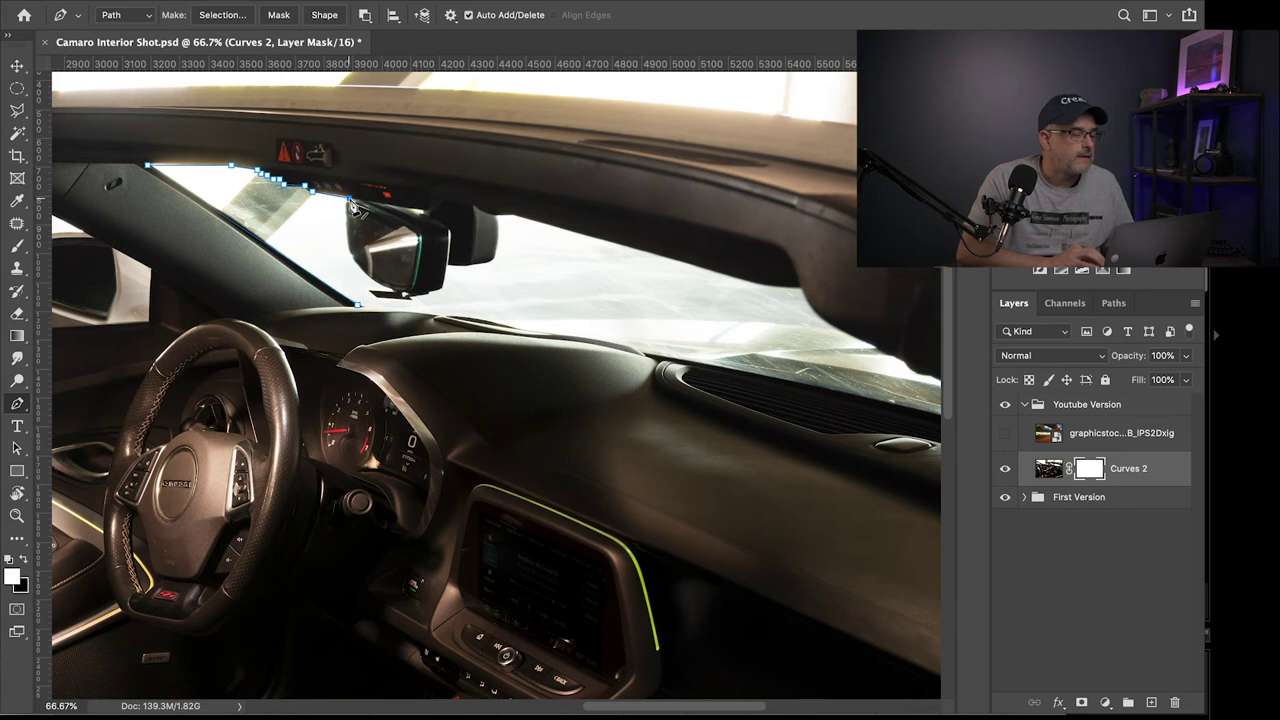
mouse_move(350, 222)
mouse_down()
mouse_move(375, 287)
mouse_move(422, 297)
mouse_move(441, 290)
mouse_move(448, 263)
mouse_move(489, 270)
mouse_up()
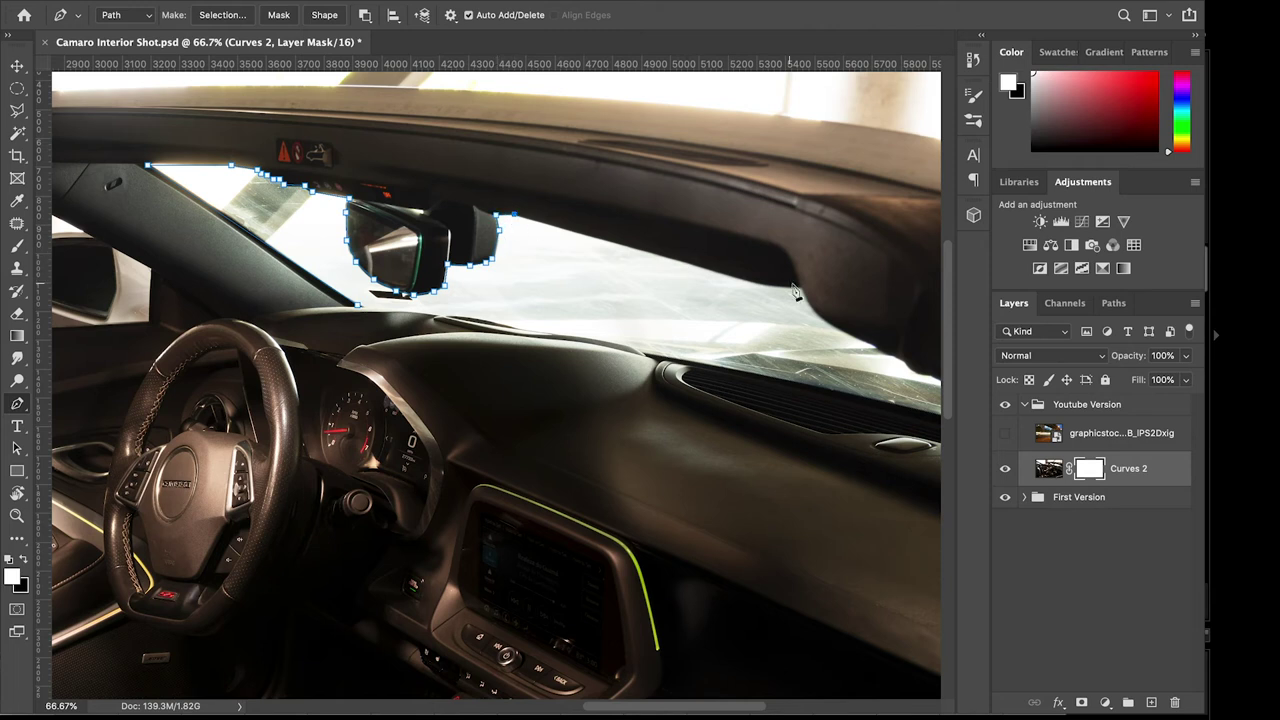
Continue the windshield path along the underside of the roof frame to just beyond the image's right edge
drag(800, 289, 831, 287)
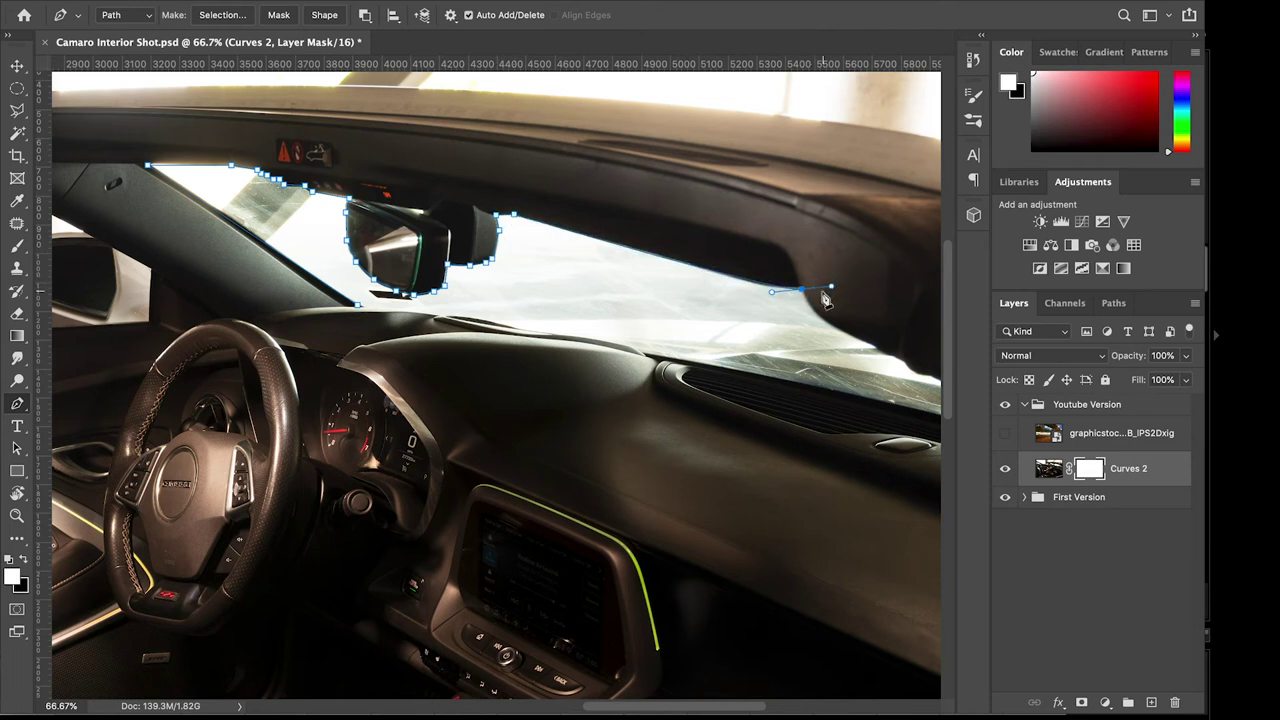
scroll(870, 350, right, 3)
drag(782, 346, 847, 371)
alt+click(783, 346)
click(811, 362)
click(827, 376)
click(840, 377)
click(888, 425)
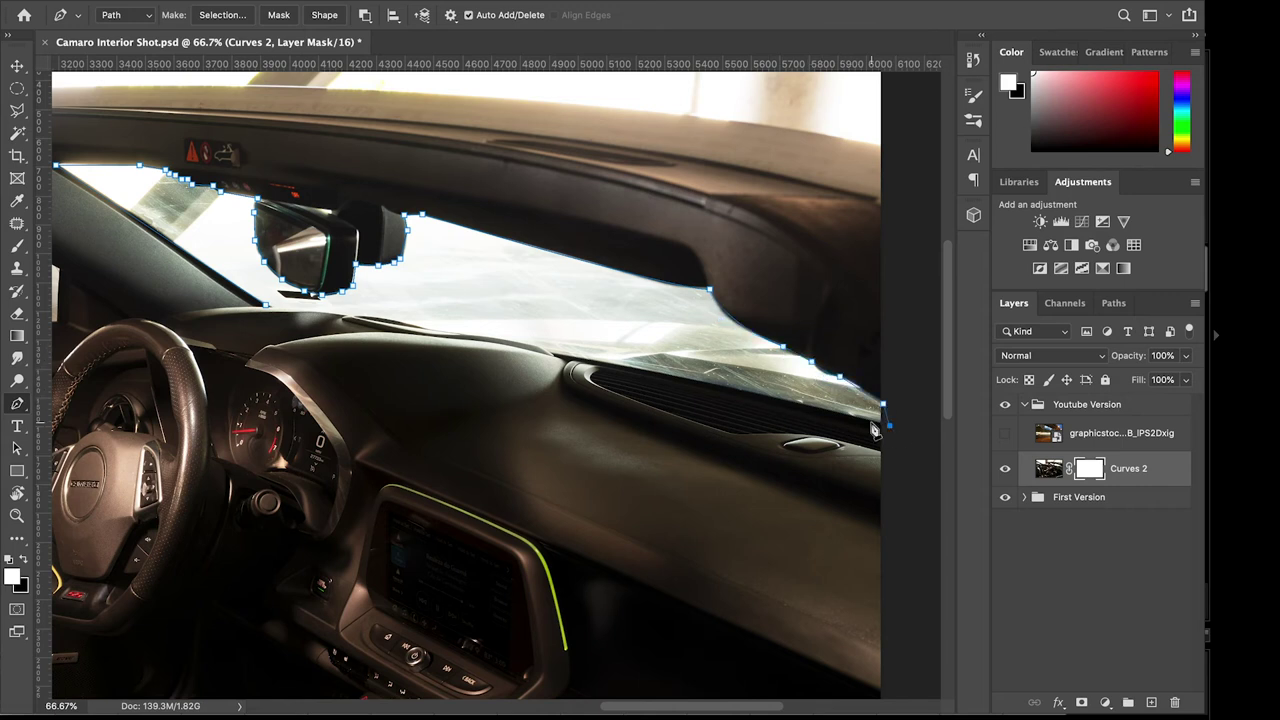
Trace the windshield's lower edge along the dashboard and close the path at its starting point
click(853, 443)
key(BackSpace)
click(808, 407)
click(662, 375)
click(570, 357)
click(542, 351)
click(517, 342)
click(458, 335)
click(395, 322)
click(353, 316)
click(322, 309)
click(288, 307)
click(265, 303)
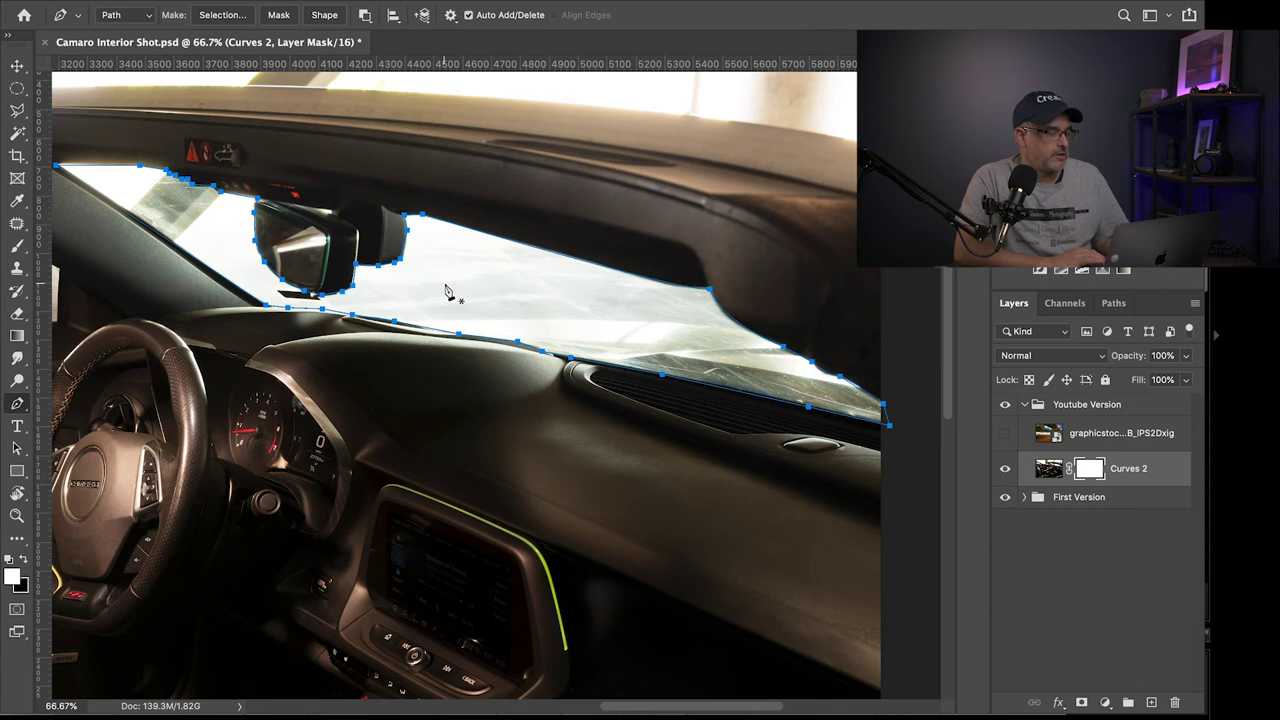
Convert the windshield path into a new anti-aliased selection with a 2-pixel feather radius
right_click(459, 287)
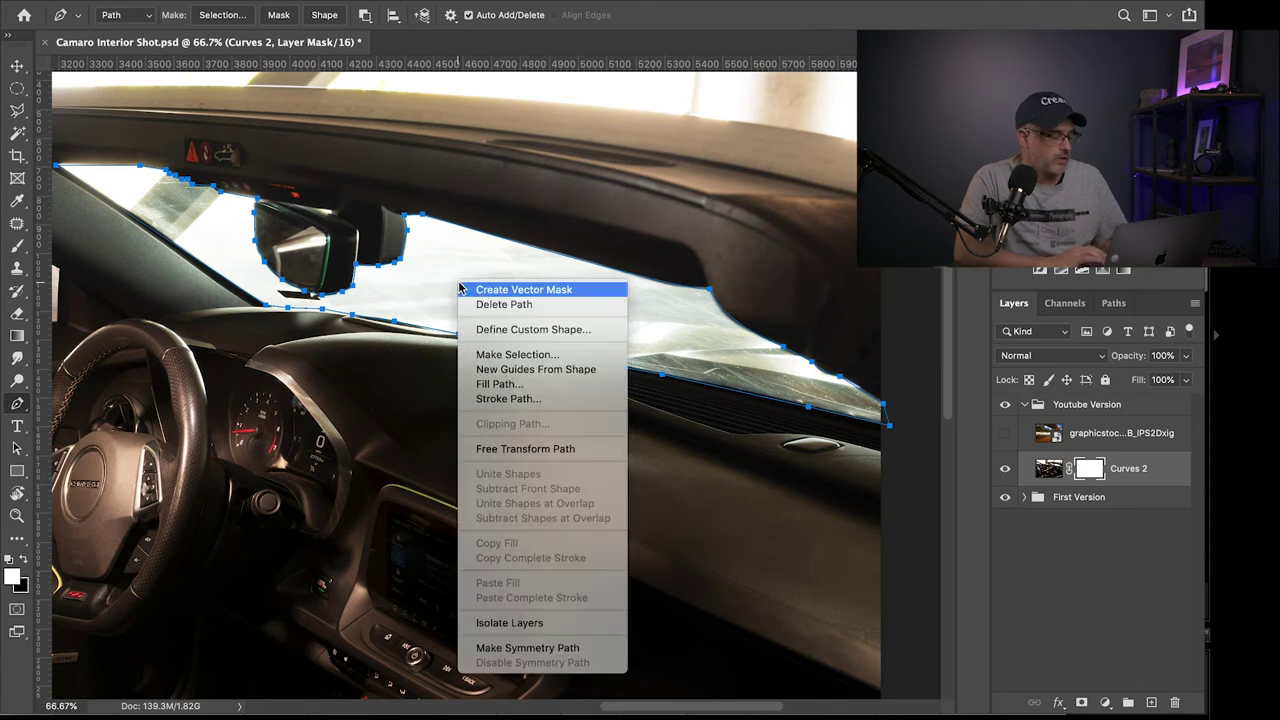
click(517, 354)
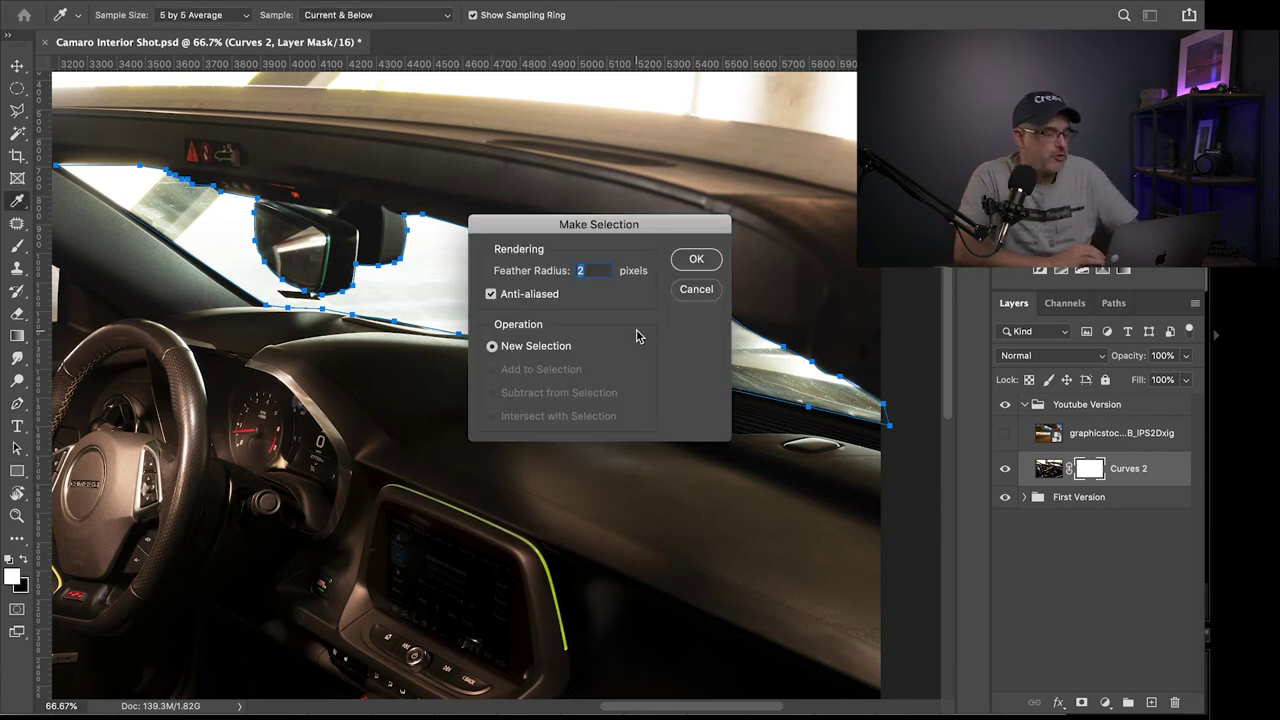
click(696, 261)
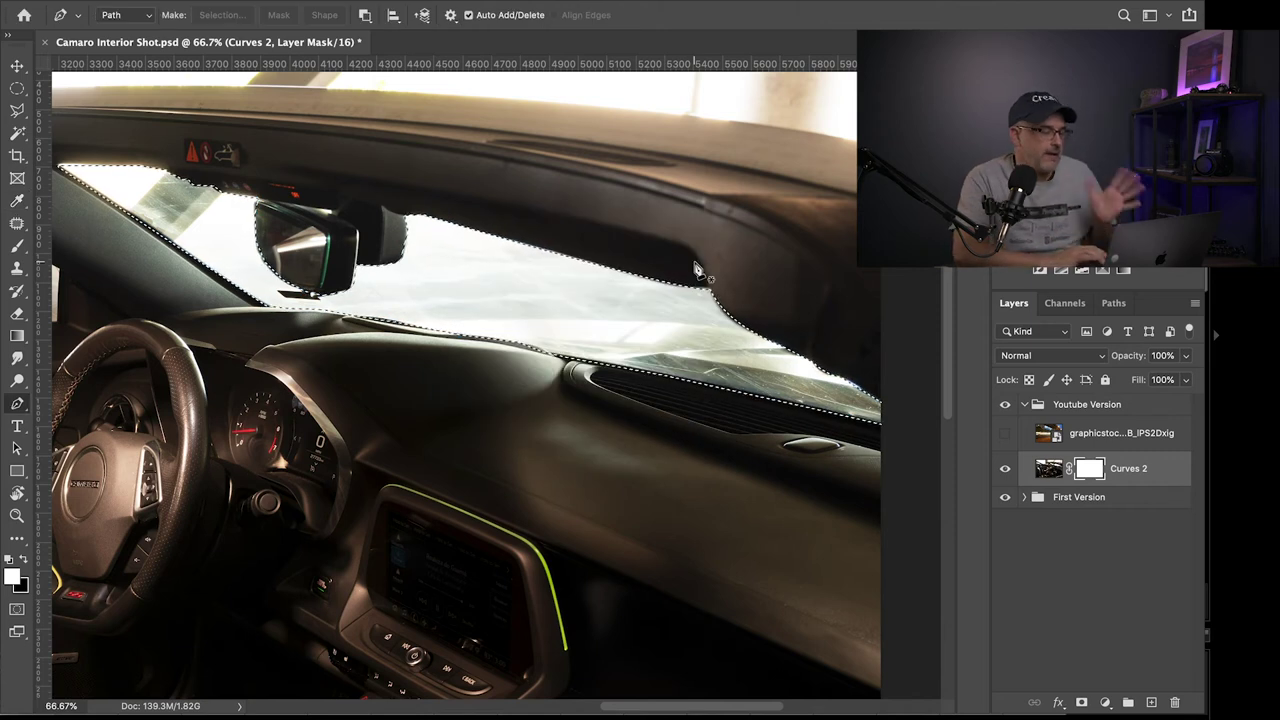
Paint black on the Curves 2 mask inside the selection to remove the windshield view, and hide the First Version group
click(15, 248)
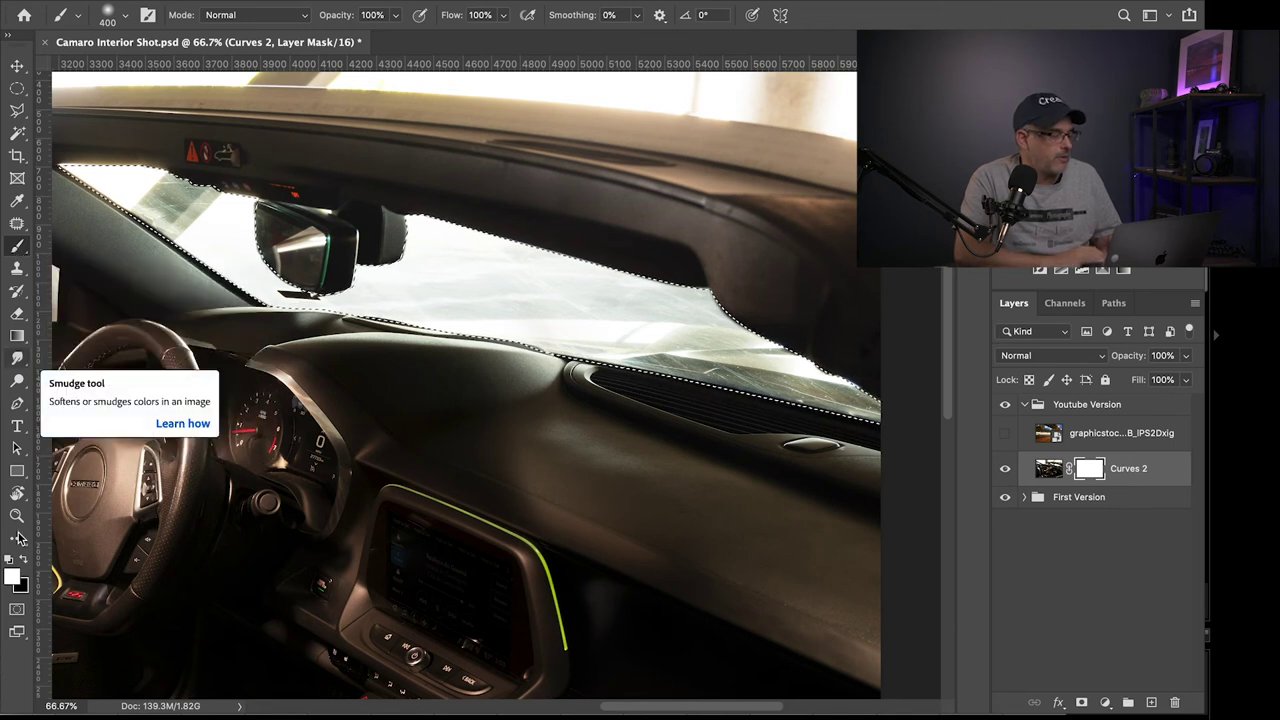
click(23, 560)
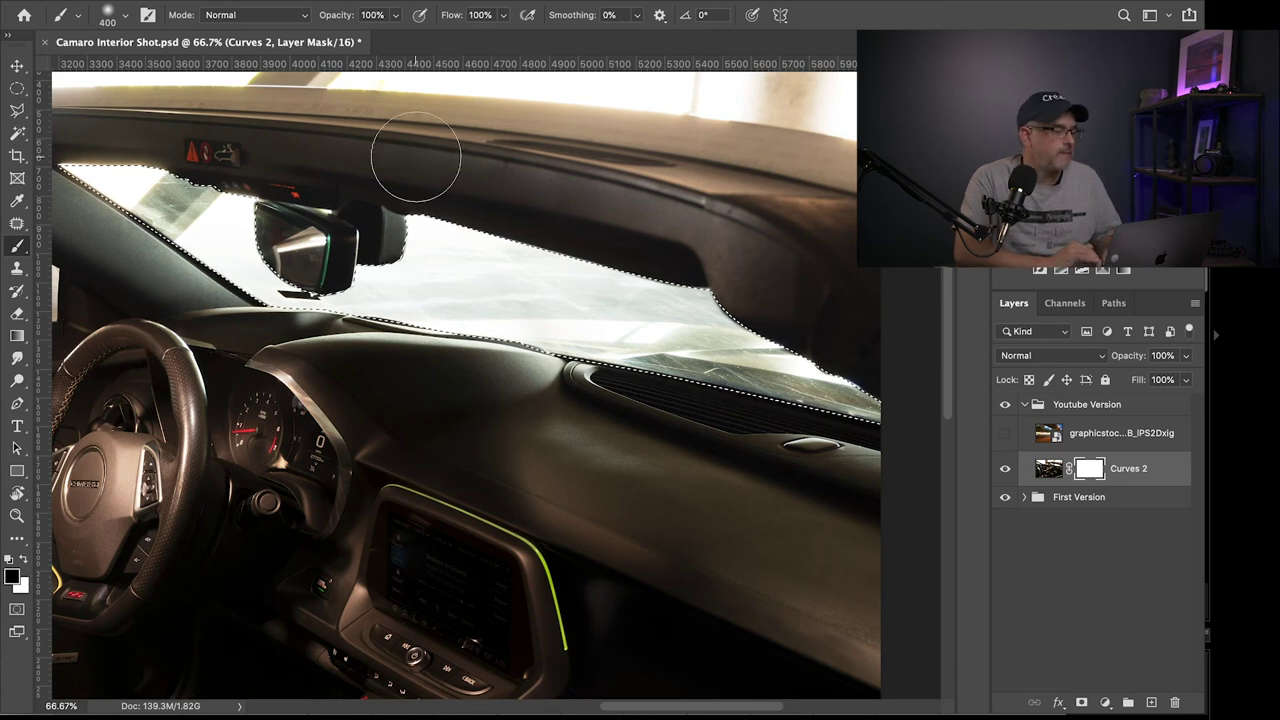
click(340, 0)
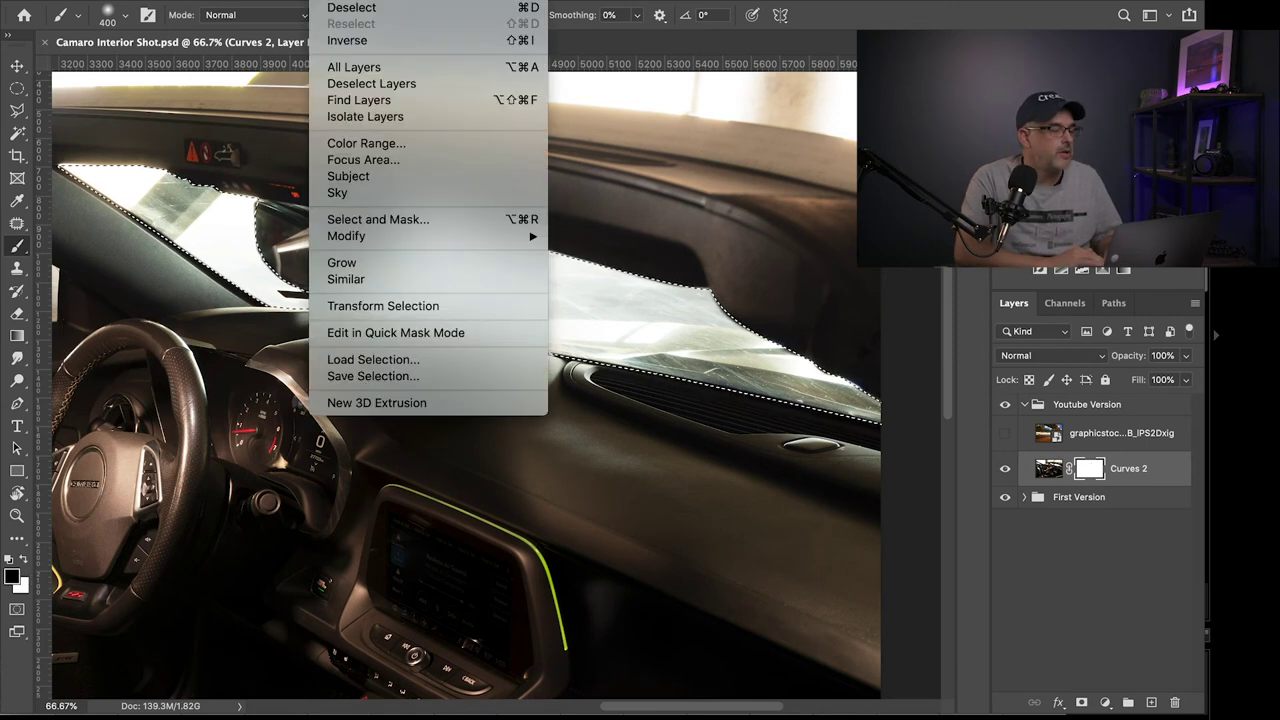
click(348, 40)
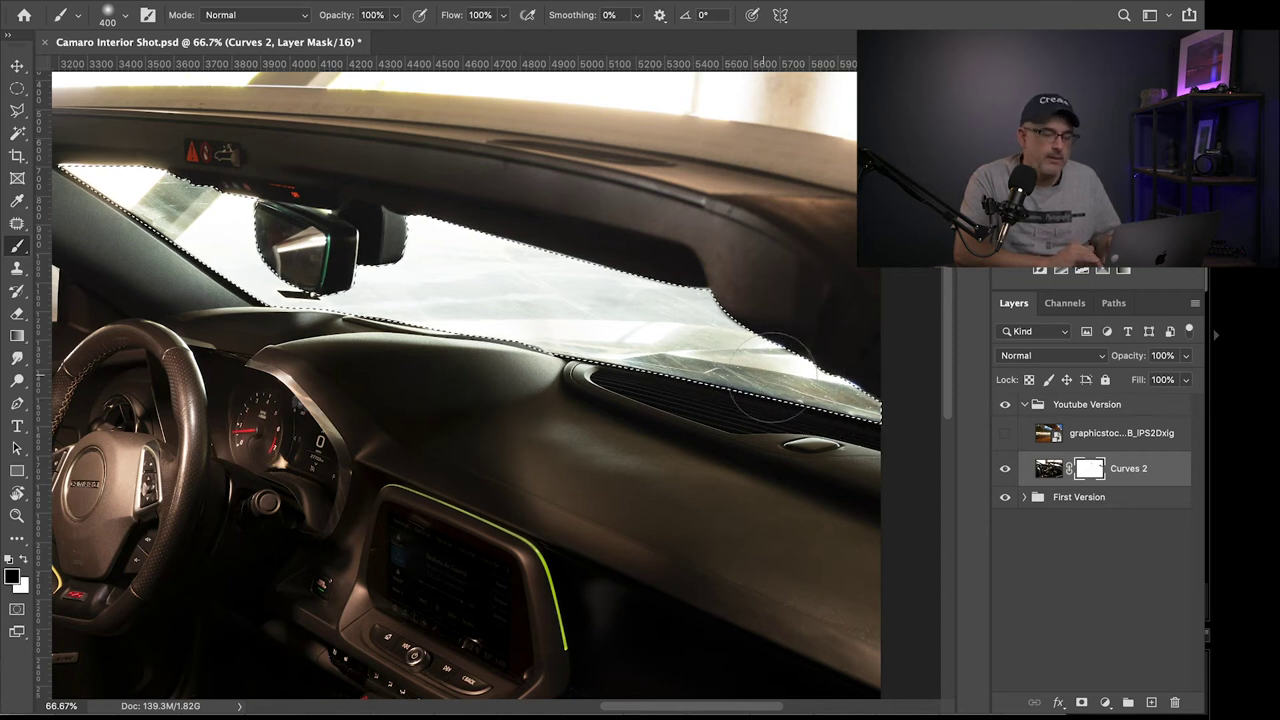
click(1005, 497)
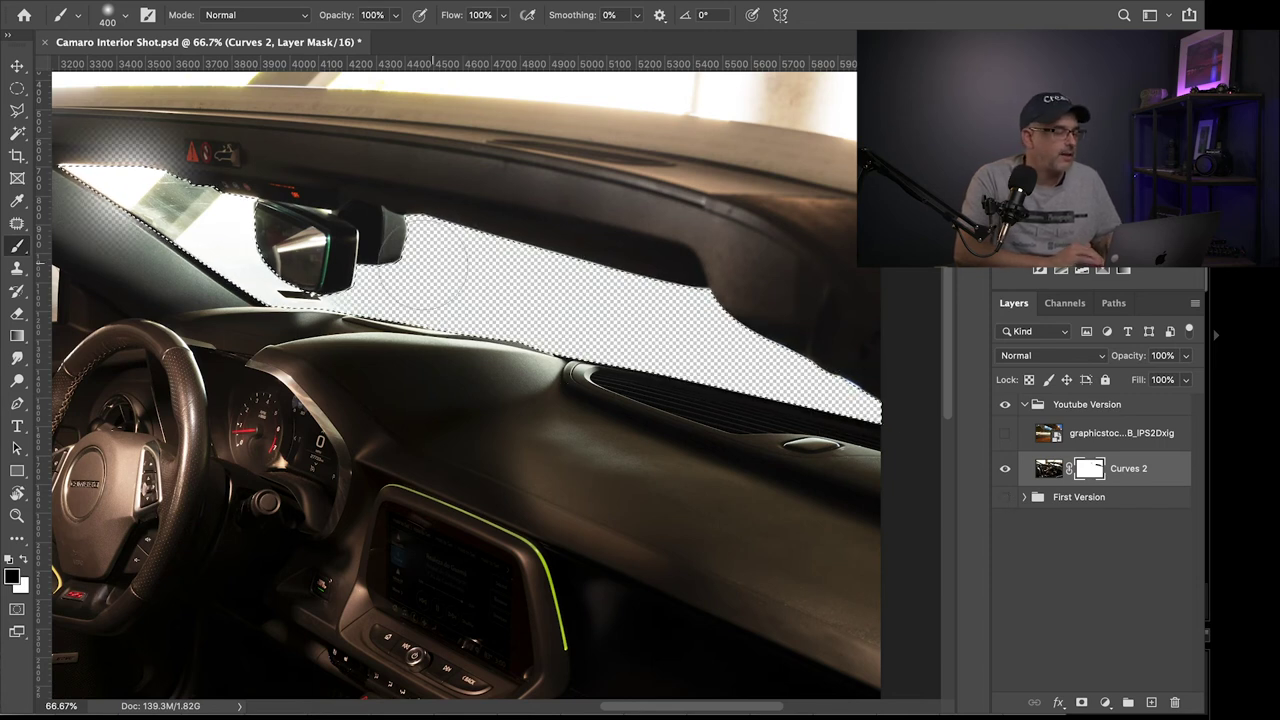
drag(232, 250, 148, 190)
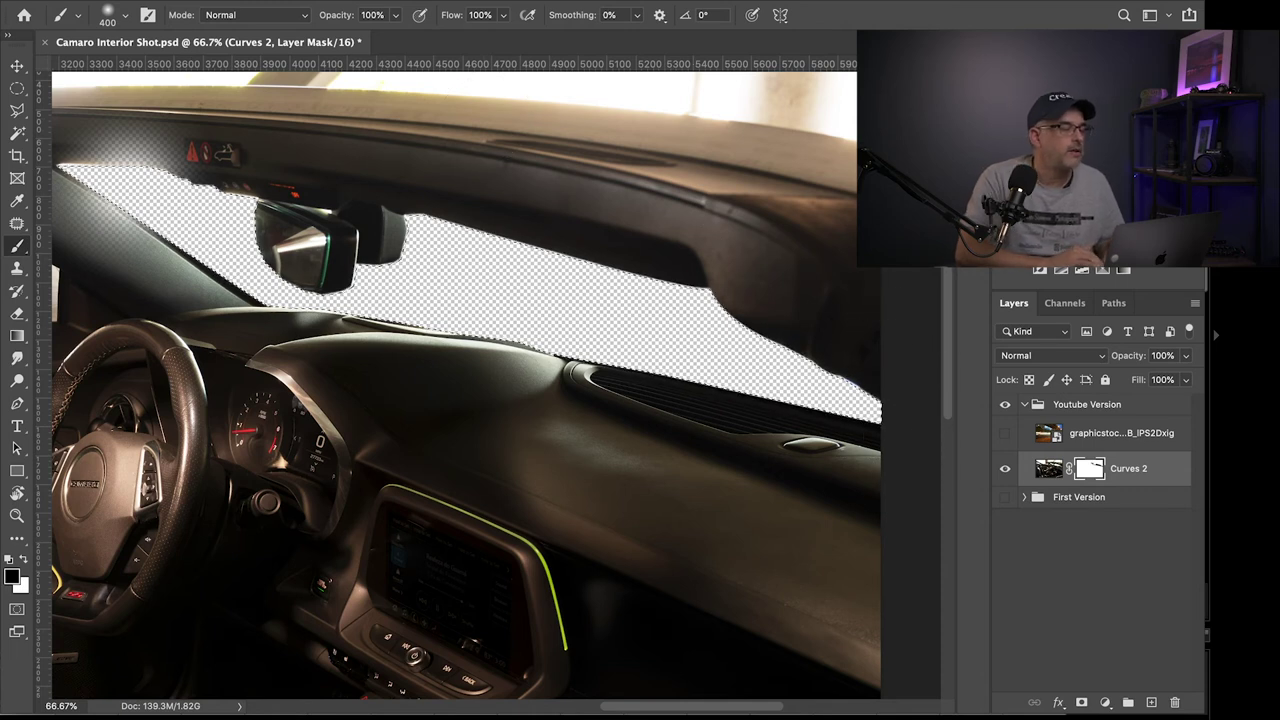
Invert the selection and paint white on the mask to restore the pillar and roof frame around the windshield, then deselect
click(340, 0)
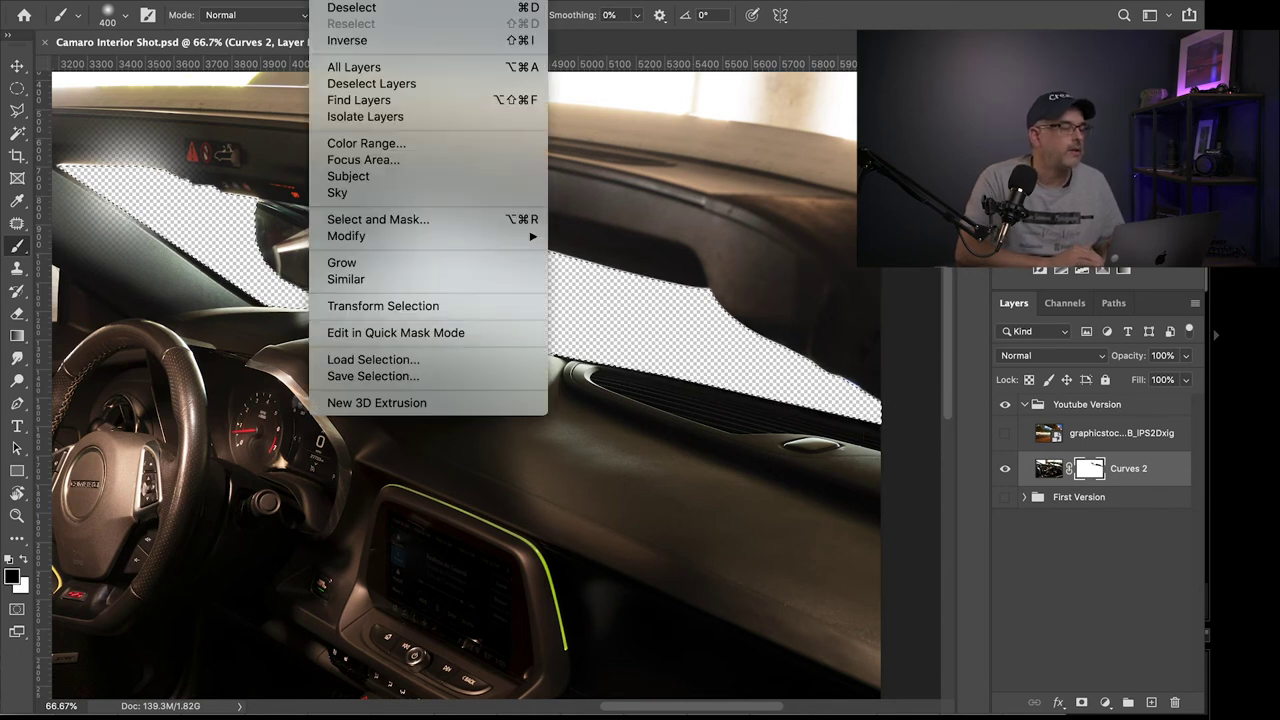
click(345, 40)
key(x)
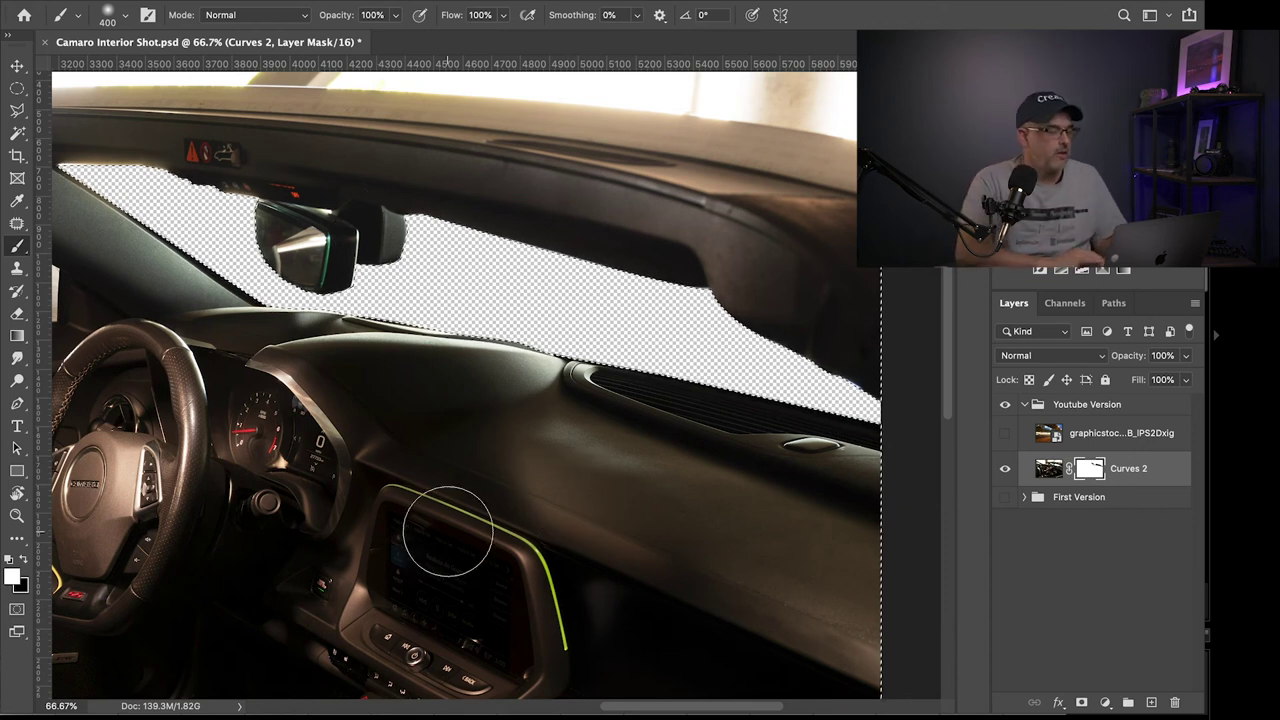
key(ctrl+0)
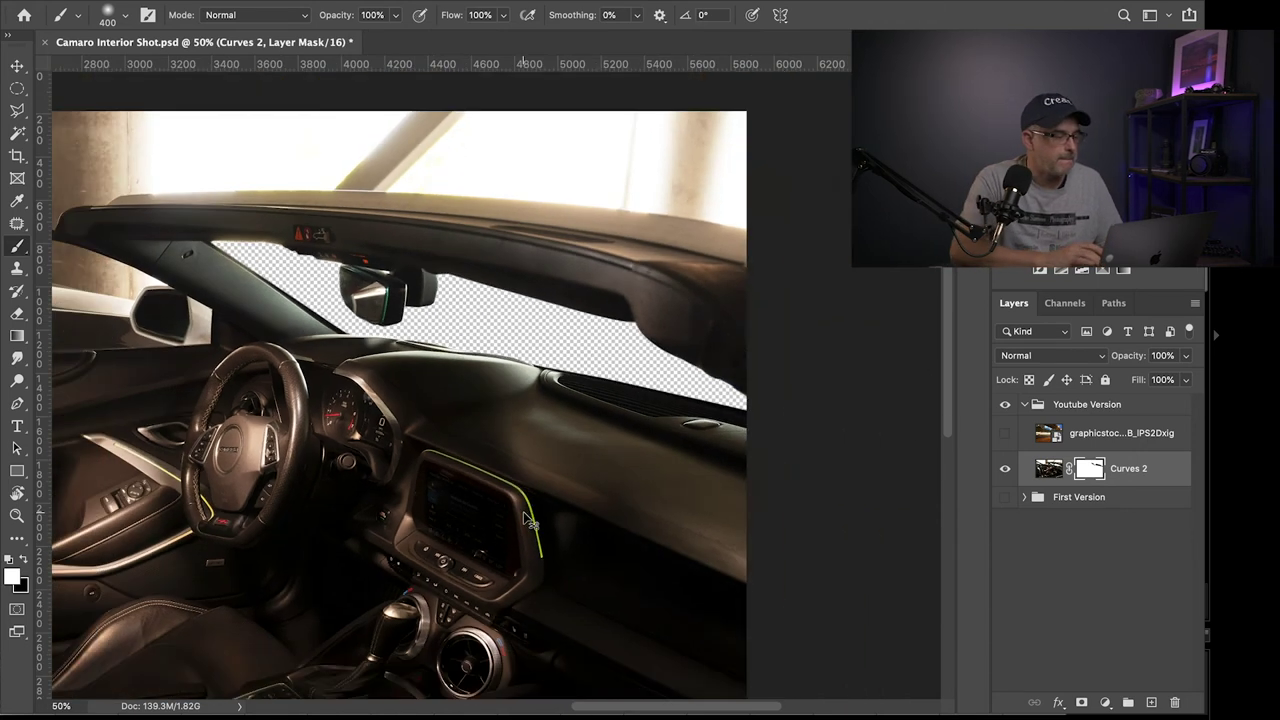
key(ctrl+d)
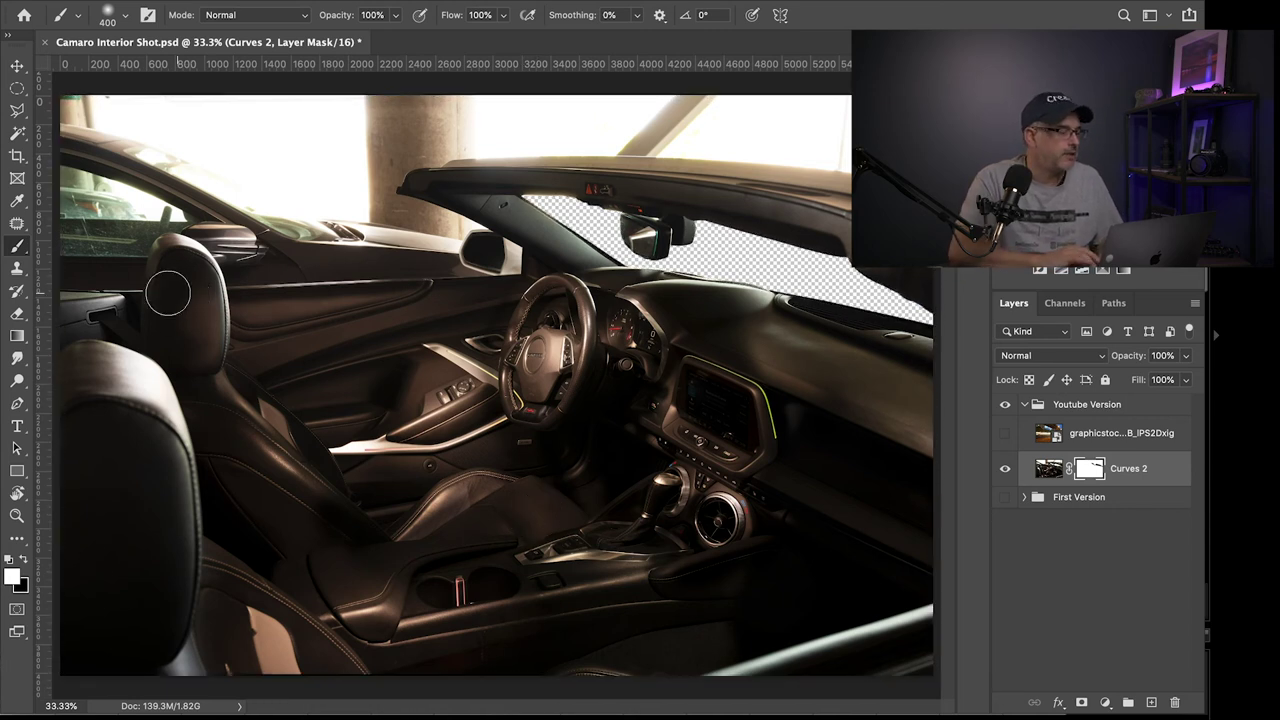
Start a new Pen tool path from the image's left edge along the door top and around the driver's headrest
click(16, 405)
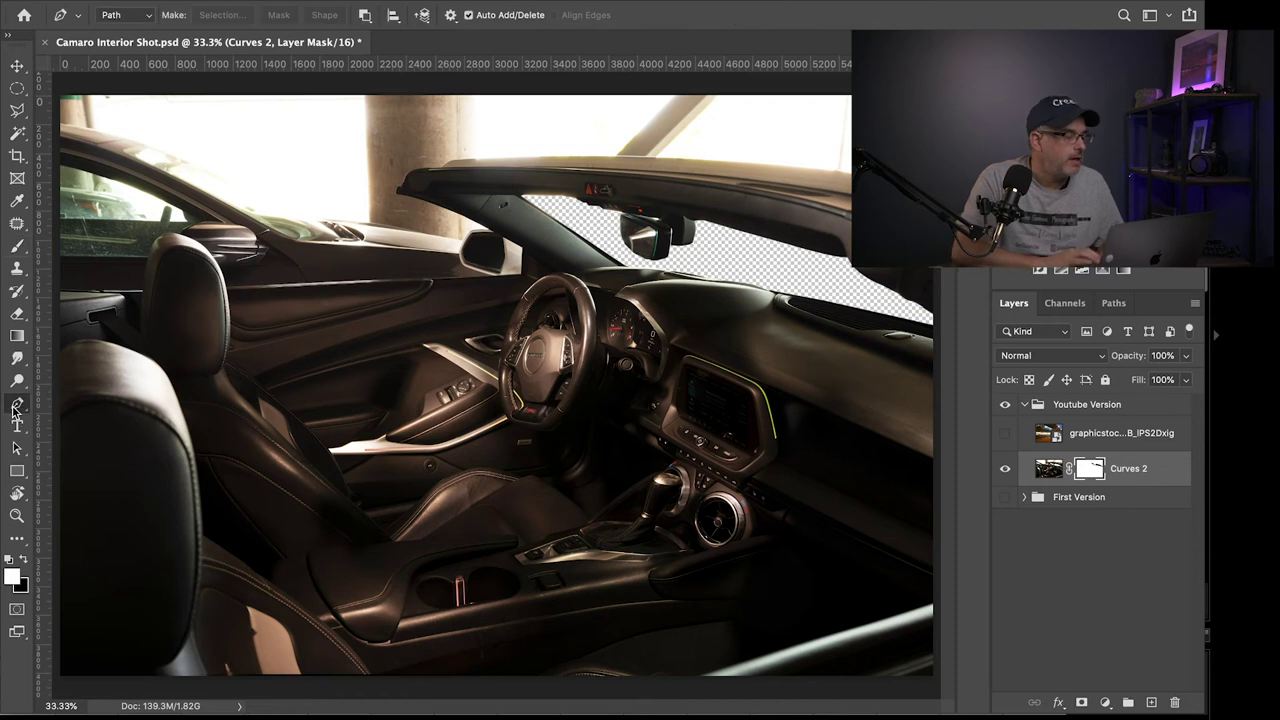
click(60, 290)
click(142, 290)
click(150, 246)
click(165, 234)
click(190, 239)
click(228, 288)
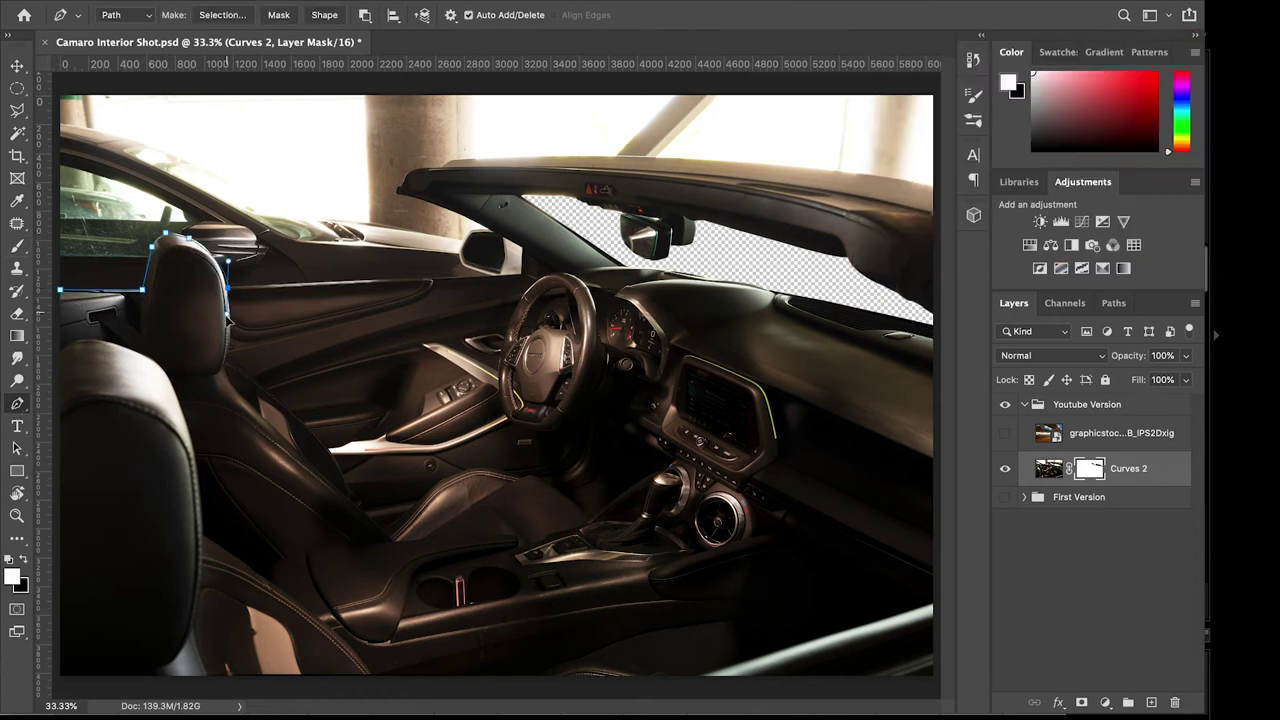
Continue the path along the door top, around the driver's side mirror and up the windshield pillar to the roof frame's front corner
click(494, 277)
click(463, 265)
click(470, 232)
click(486, 229)
click(413, 174)
click(398, 190)
click(383, 216)
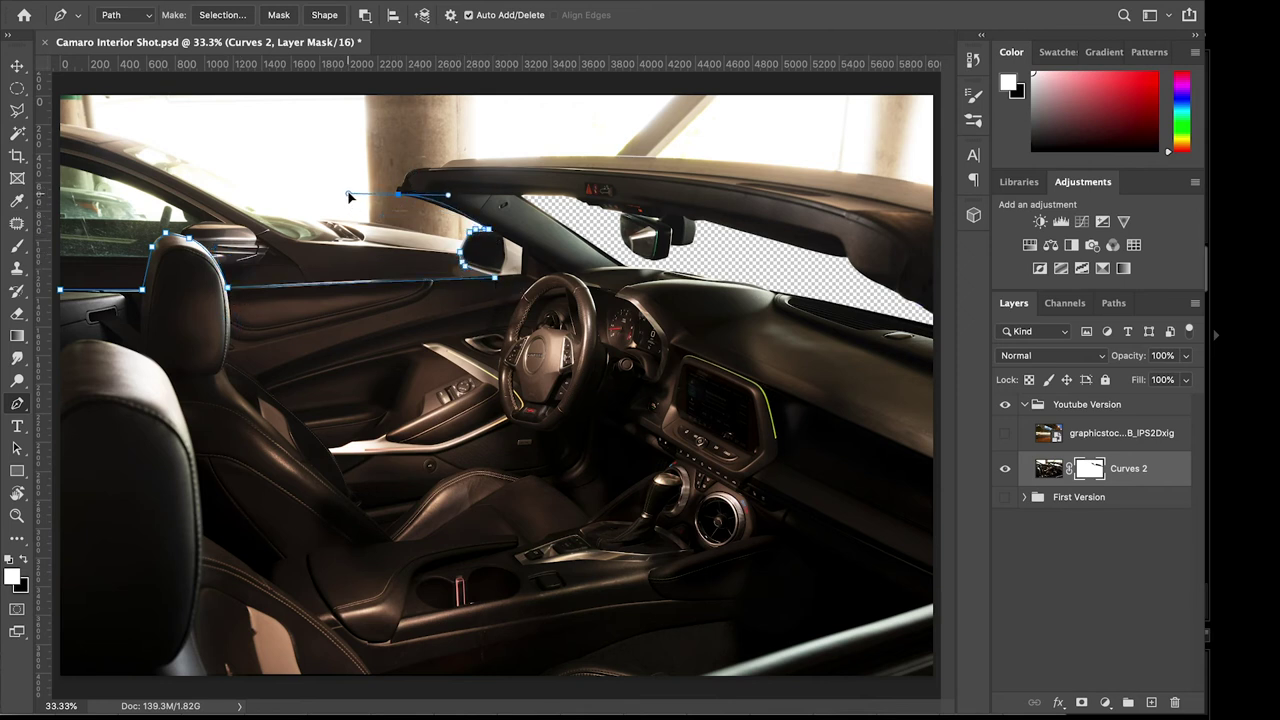
key(ctrl+z)
Trace the roof's upper edge to the right side of the image and close the path around the background above the canvas top
click(422, 167)
click(447, 168)
click(457, 158)
click(506, 157)
click(581, 157)
click(672, 158)
click(791, 167)
click(891, 180)
click(932, 187)
click(935, 88)
click(61, 88)
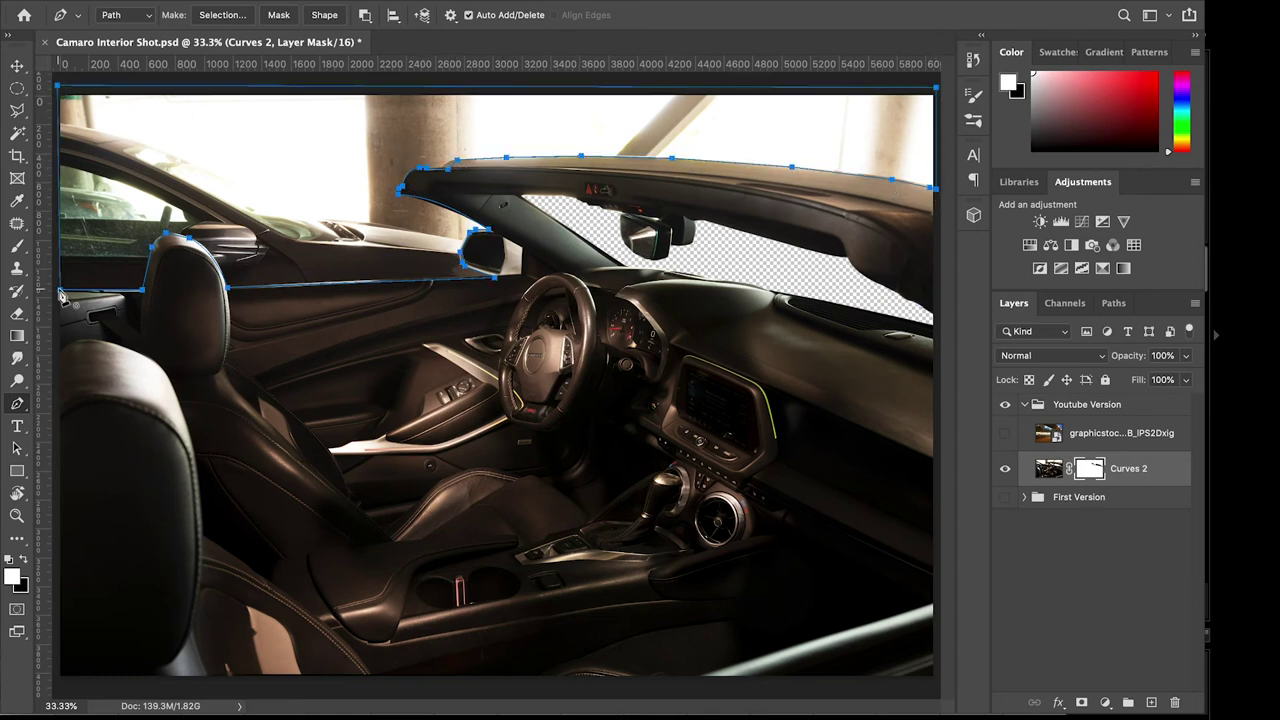
click(62, 290)
drag(61, 268, 56, 268)
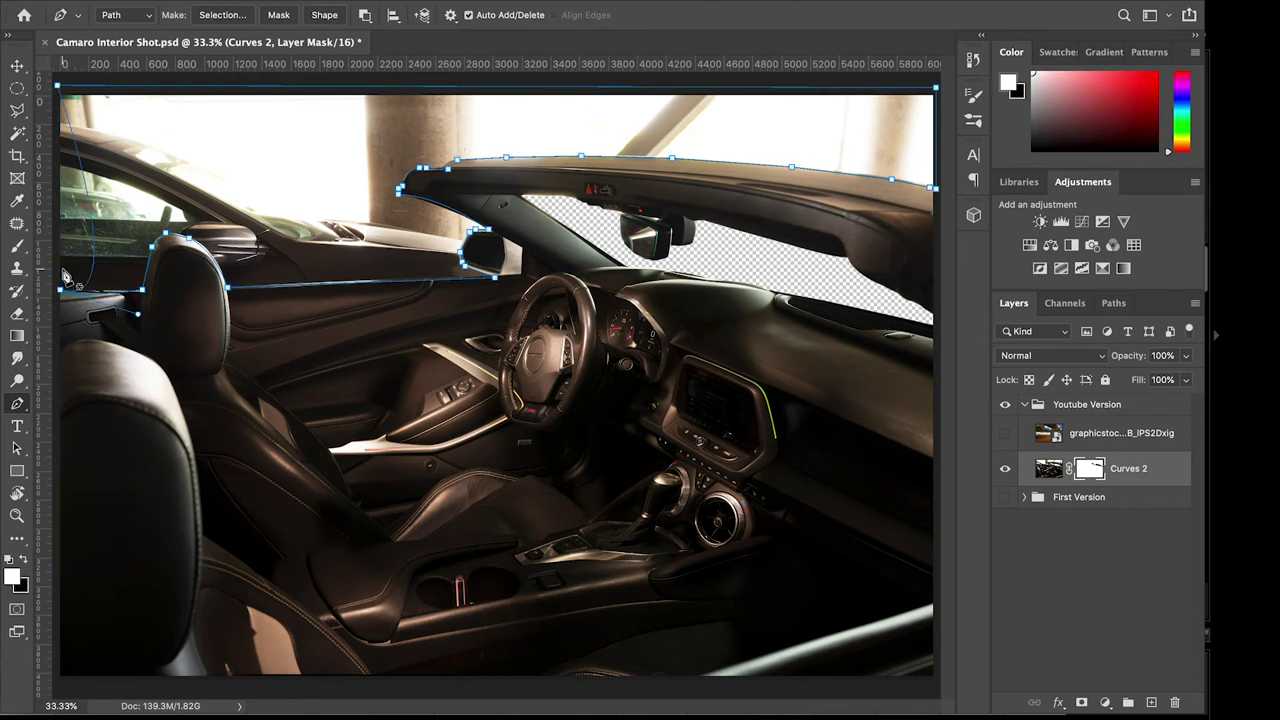
Convert the path into a selection and paint black inside it on the Curves 2 mask to remove the surroundings above the car
right_click(240, 188)
click(286, 263)
key(Return)
click(25, 565)
key(b)
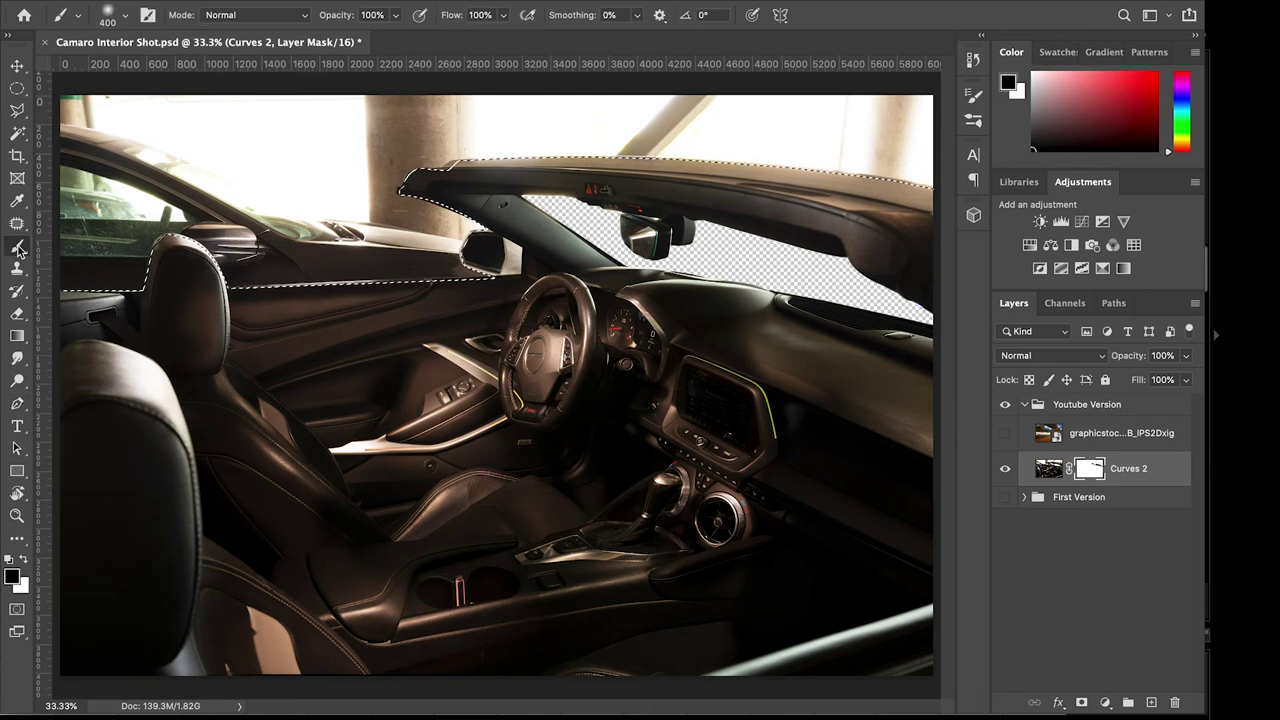
mouse_move(265, 213)
mouse_down()
mouse_move(100, 140)
mouse_move(180, 250)
mouse_move(250, 110)
mouse_move(312, 130)
mouse_move(305, 170)
mouse_move(265, 205)
mouse_move(330, 205)
mouse_up()
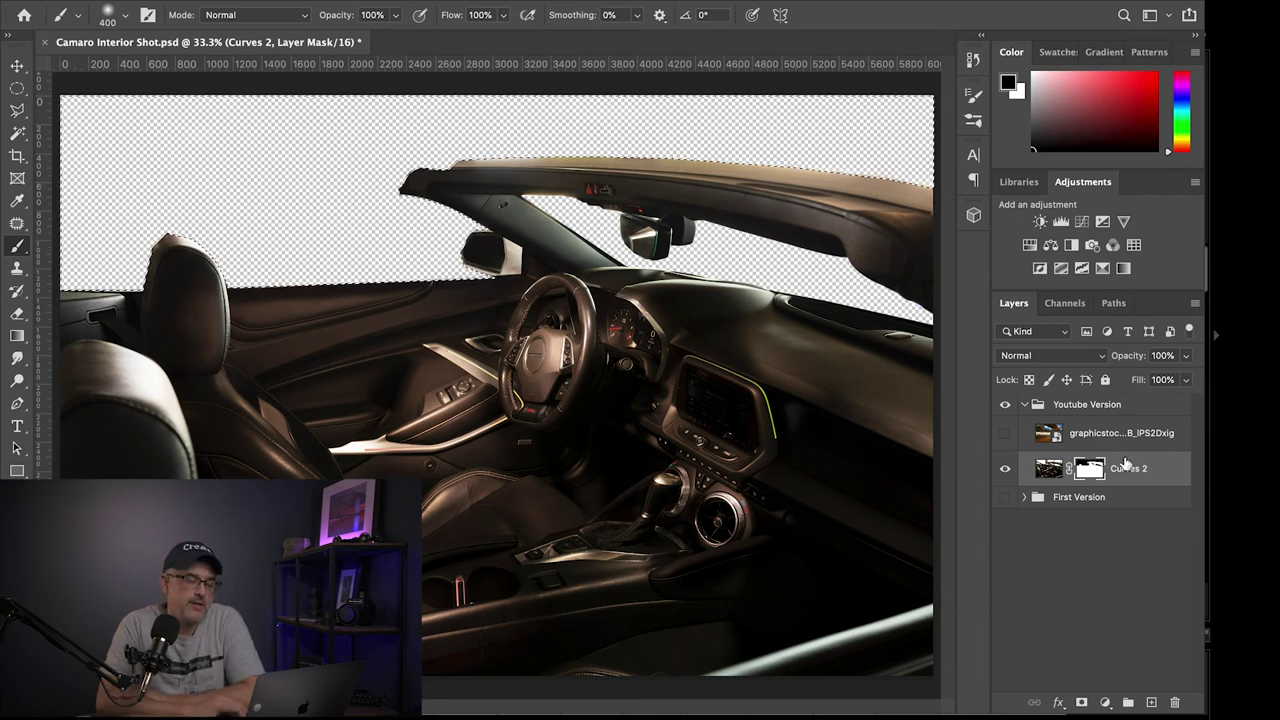
Show the light-trails street layer, deselect the active selection, and move the street image higher over the car
click(1148, 437)
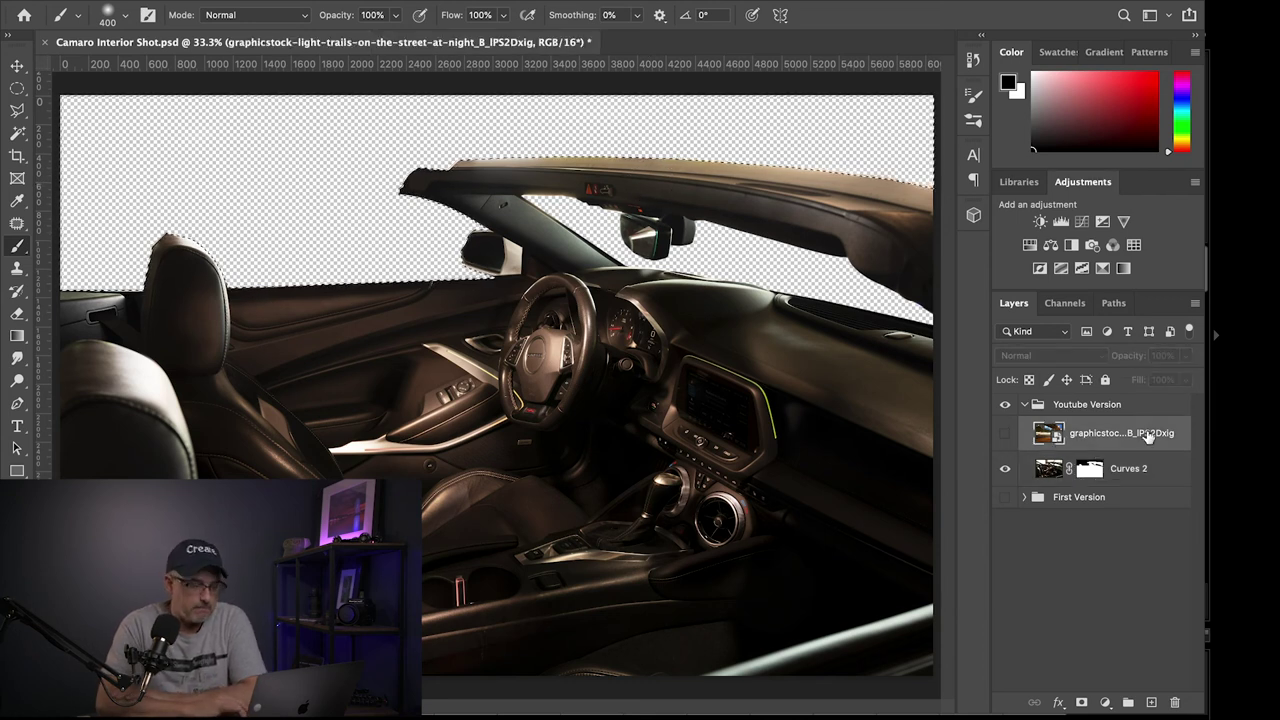
click(1005, 435)
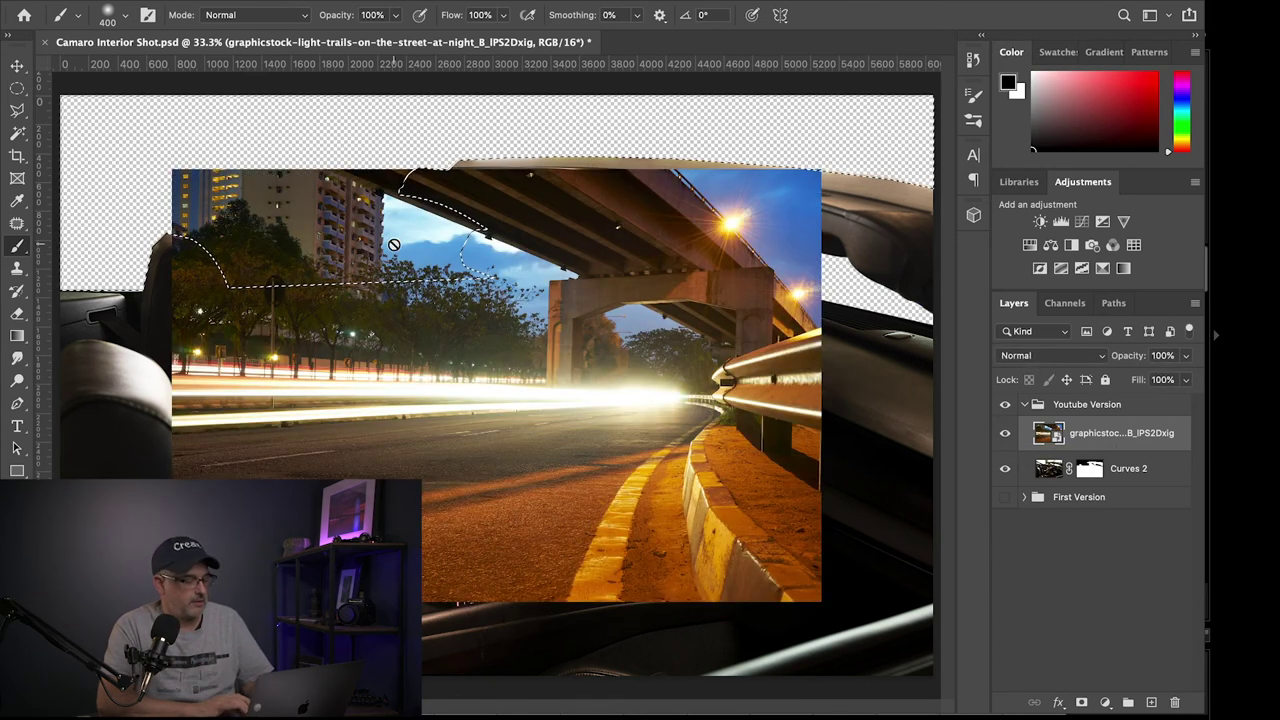
key(ctrl+d)
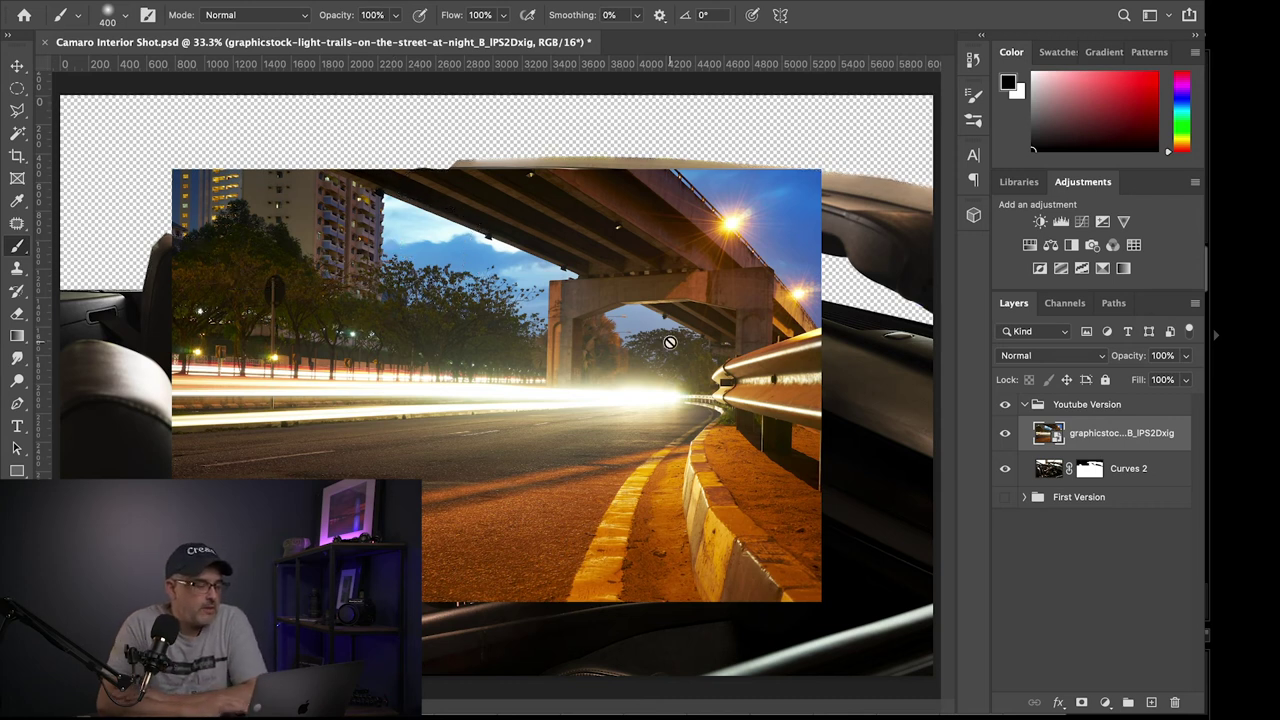
click(18, 67)
drag(580, 537, 245, 370)
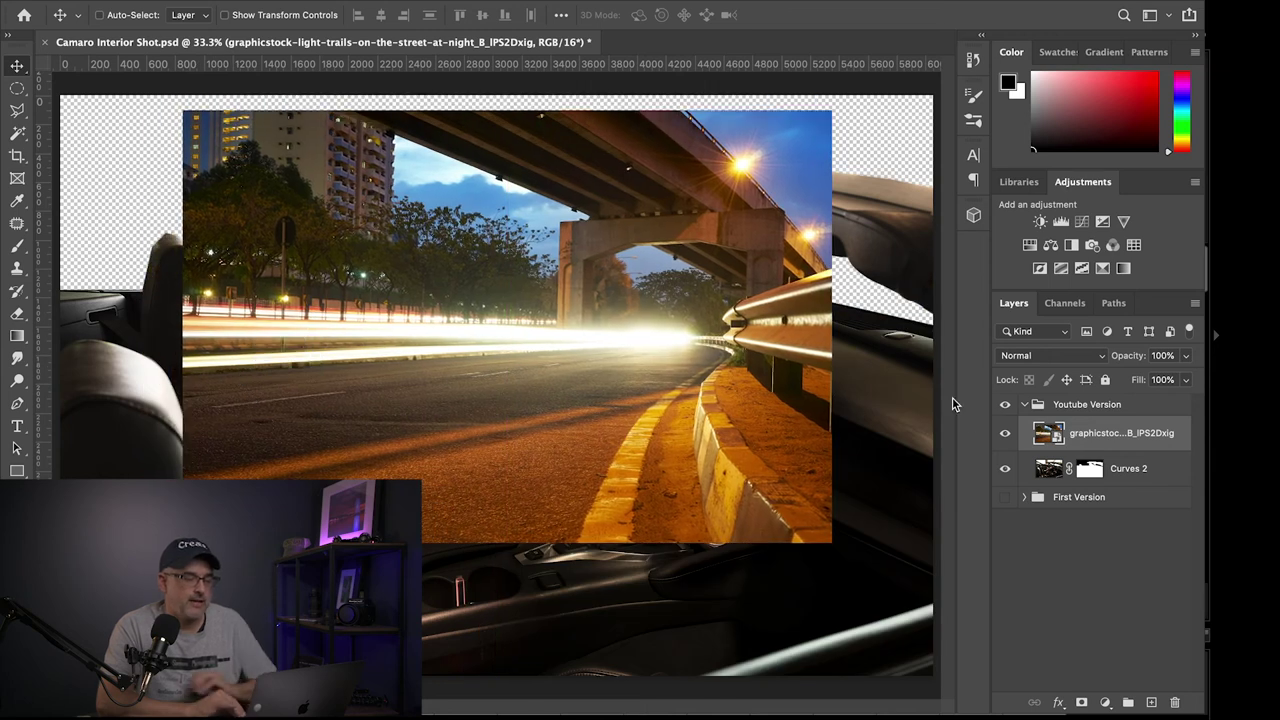
Hide the street layer and compare the car with the Curves 2 layer mask disabled and re-enabled
click(1006, 434)
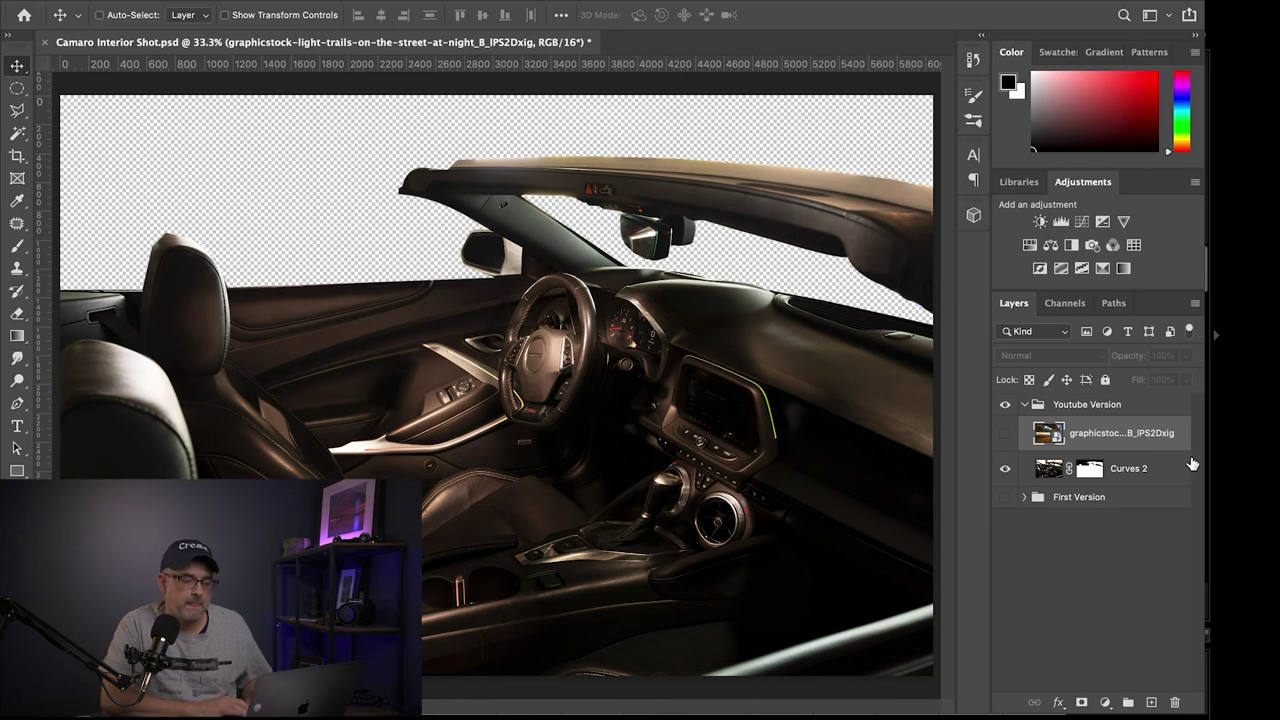
click(1090, 469)
right_click(1097, 470)
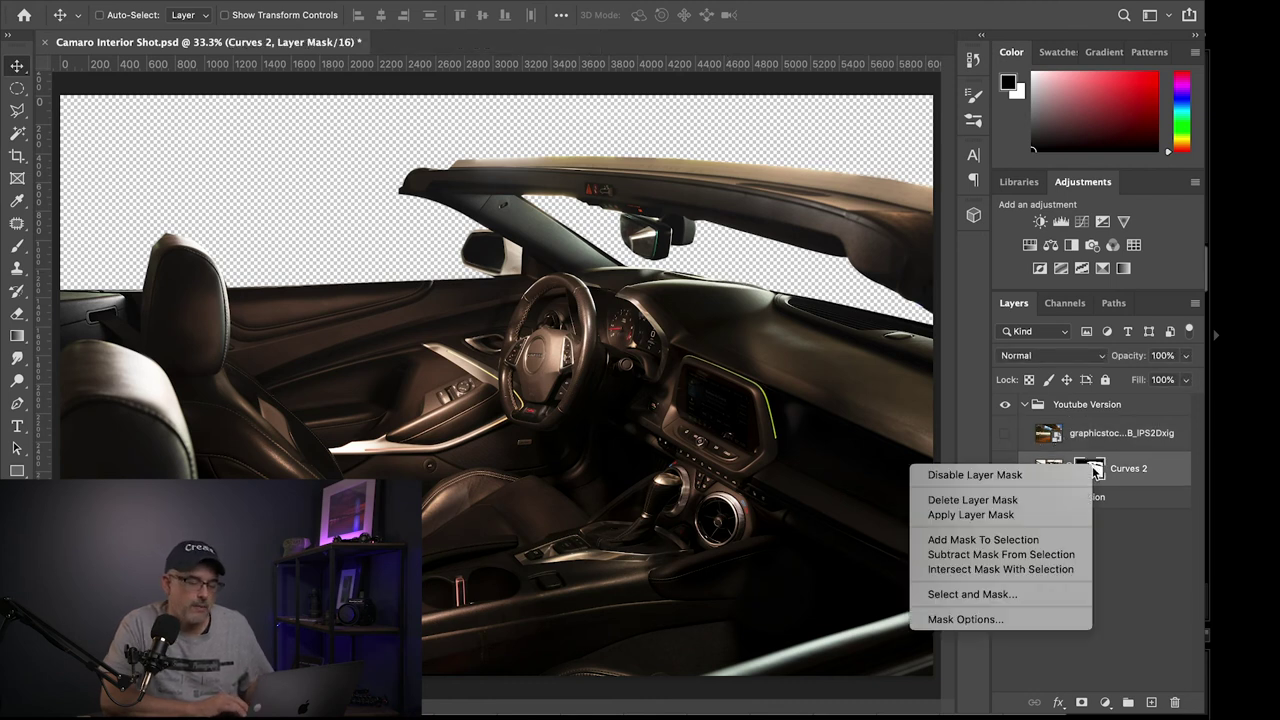
click(981, 477)
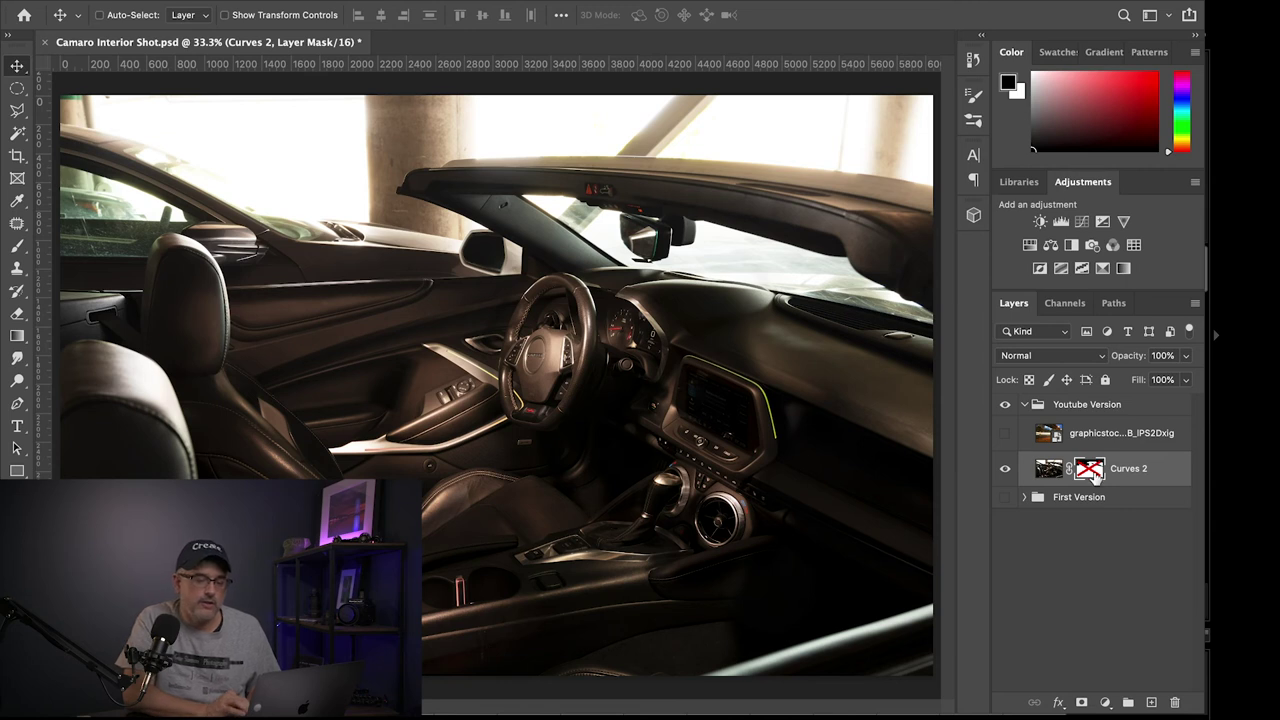
right_click(1095, 477)
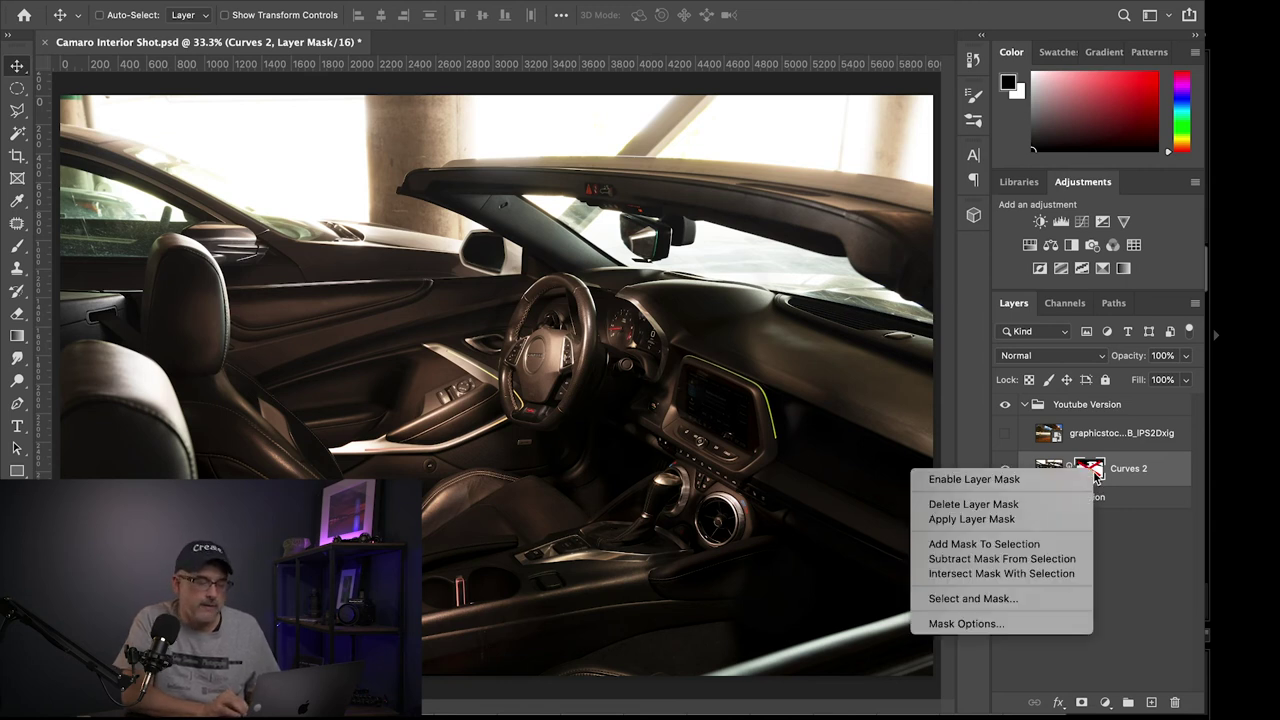
click(988, 482)
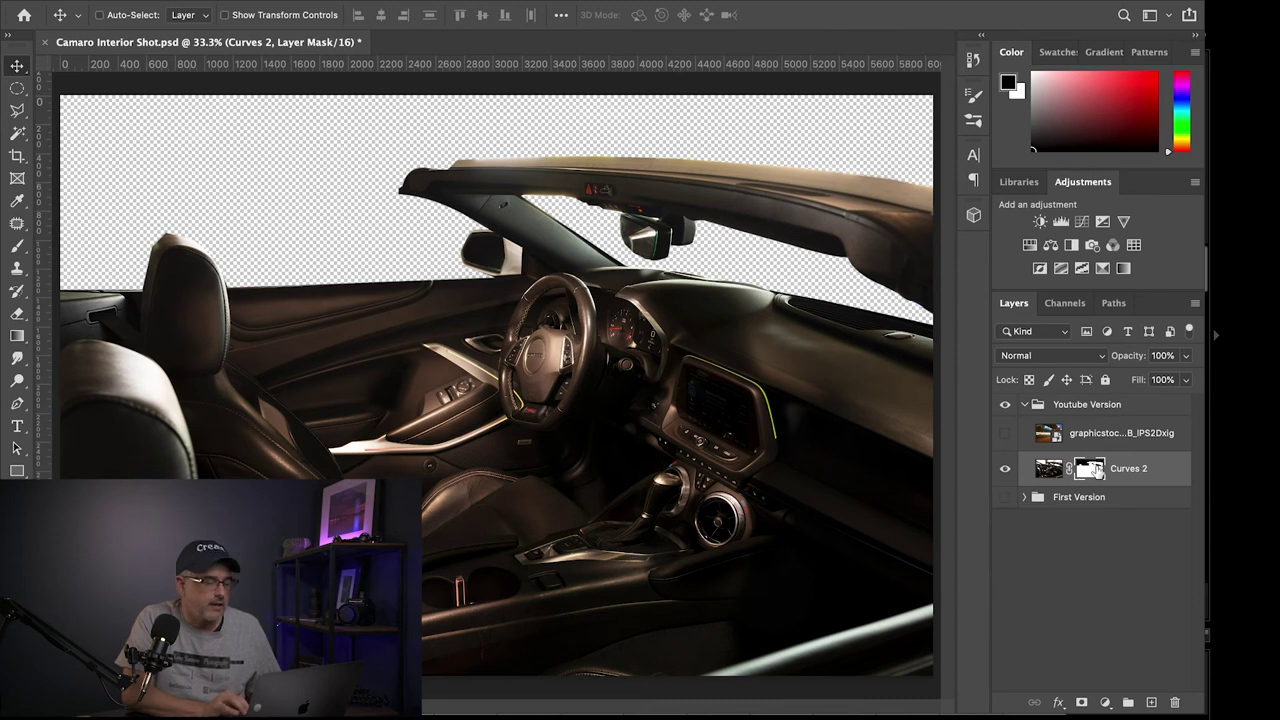
Paint white on the Curves 2 mask to restore the lower windshield above the dashboard, and black to trim the part above it
key(x)
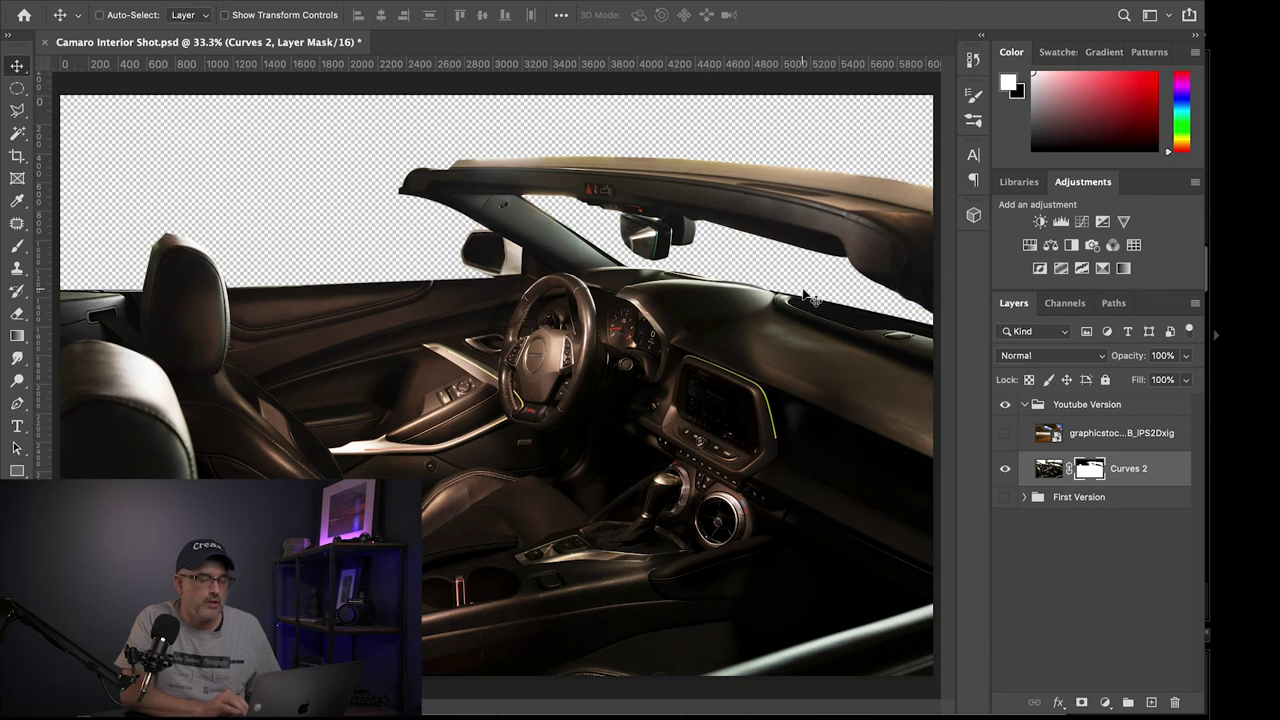
key(b)
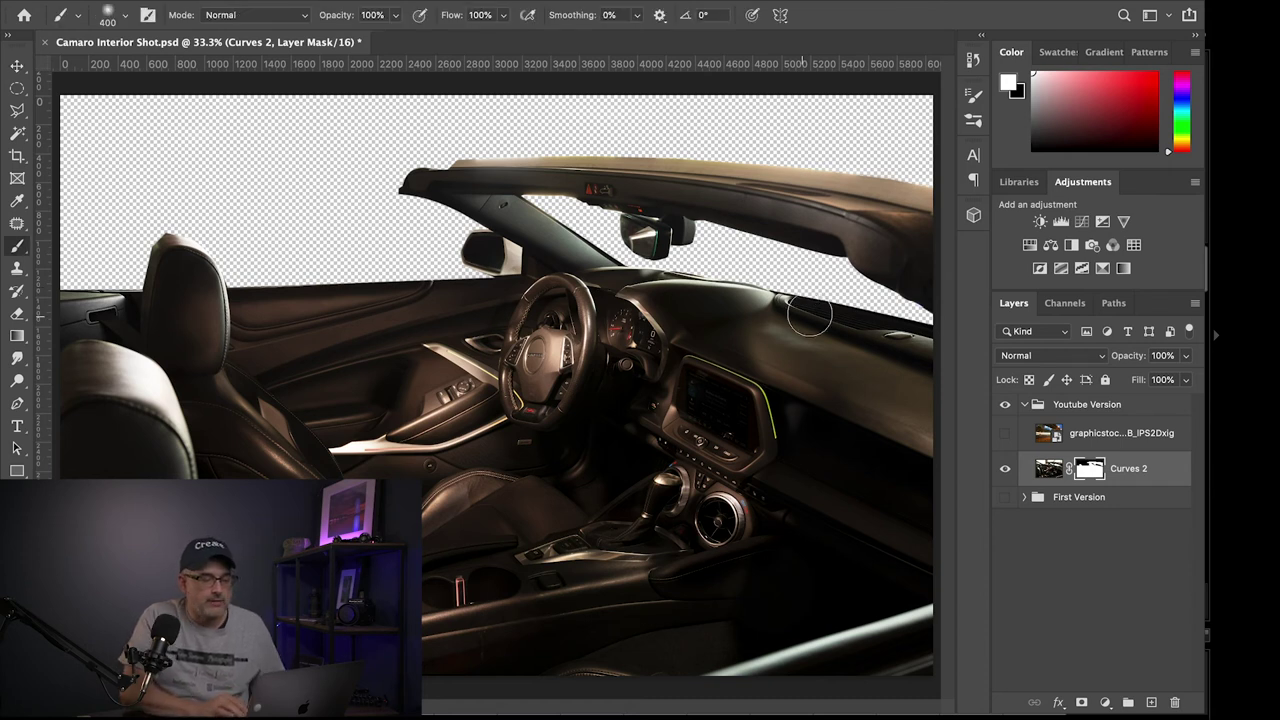
mouse_move(692, 312)
mouse_down()
mouse_move(767, 293)
mouse_move(900, 318)
mouse_up()
key(x)
drag(666, 262, 845, 262)
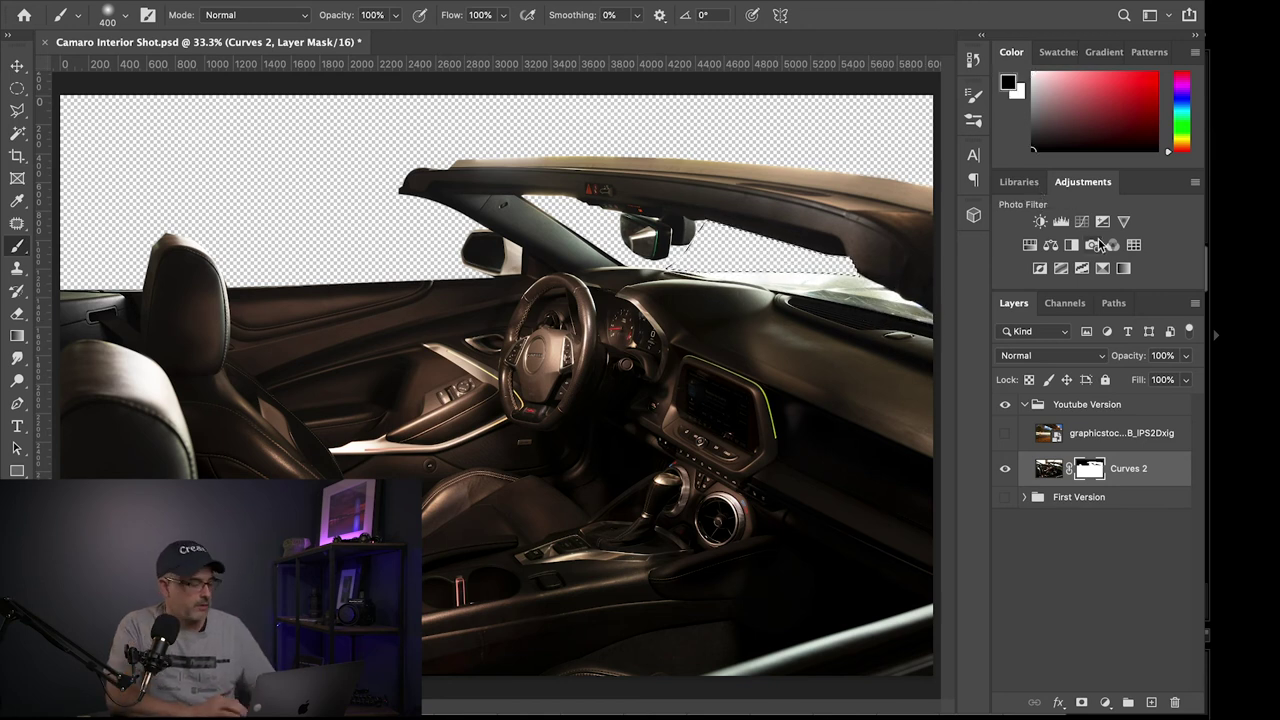
Show the light-trails street layer again, select it, and move the image to the canvas's upper-left corner
click(1138, 561)
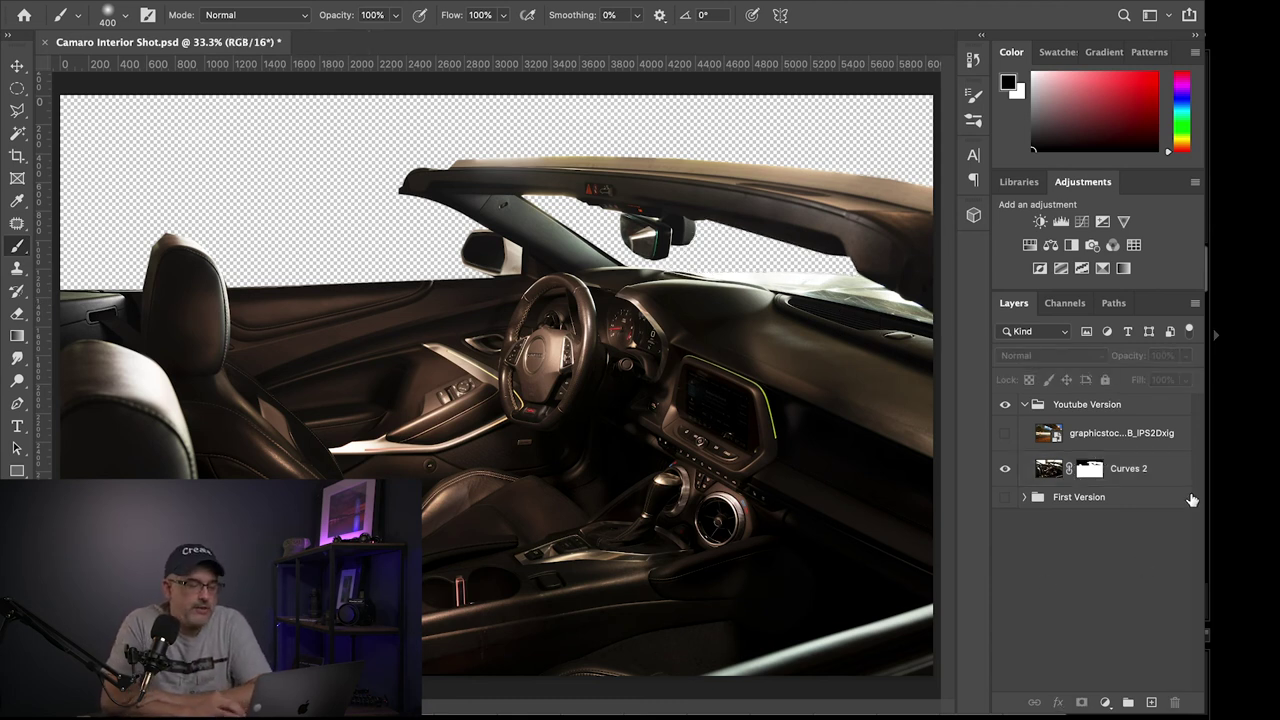
click(1005, 436)
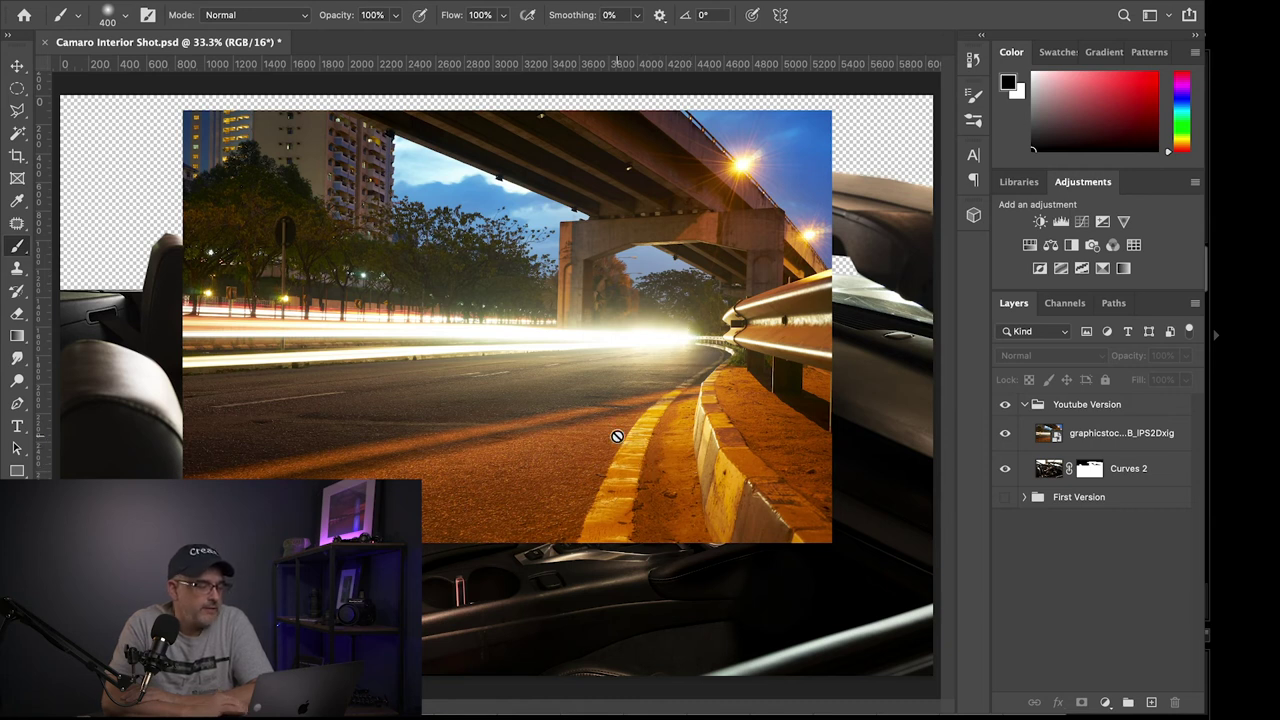
key(v)
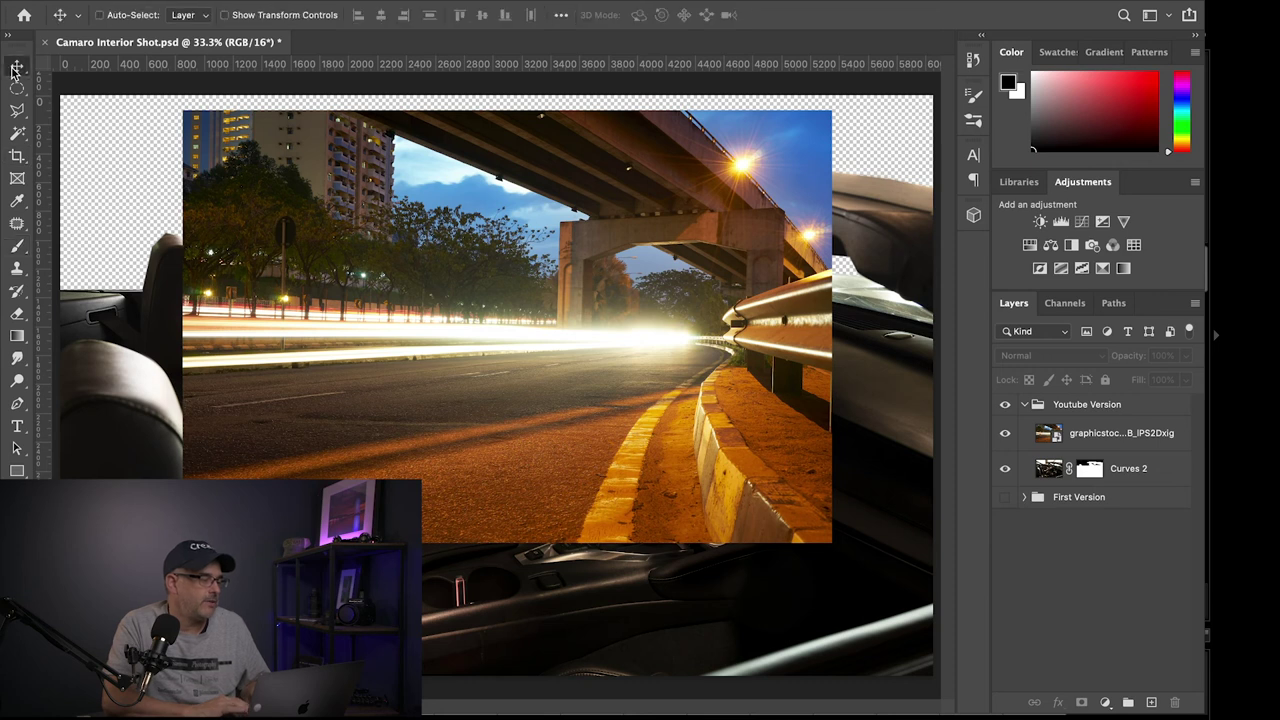
click(240, 246)
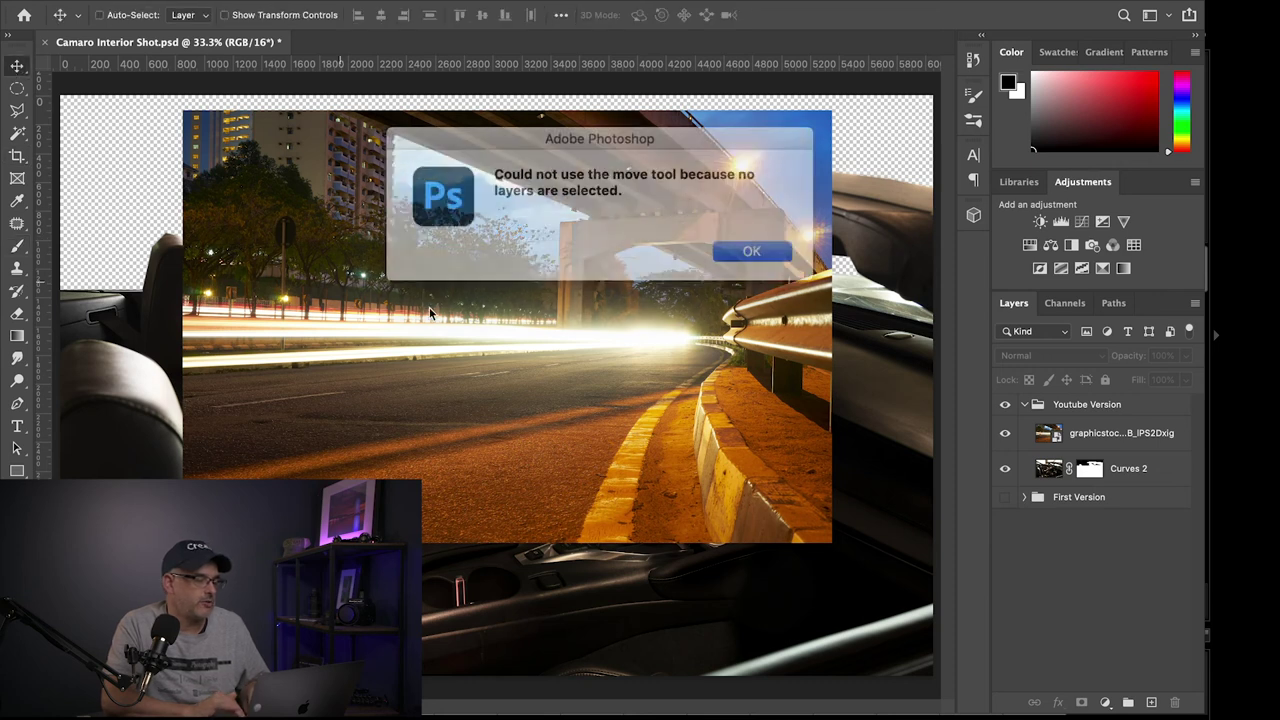
click(737, 250)
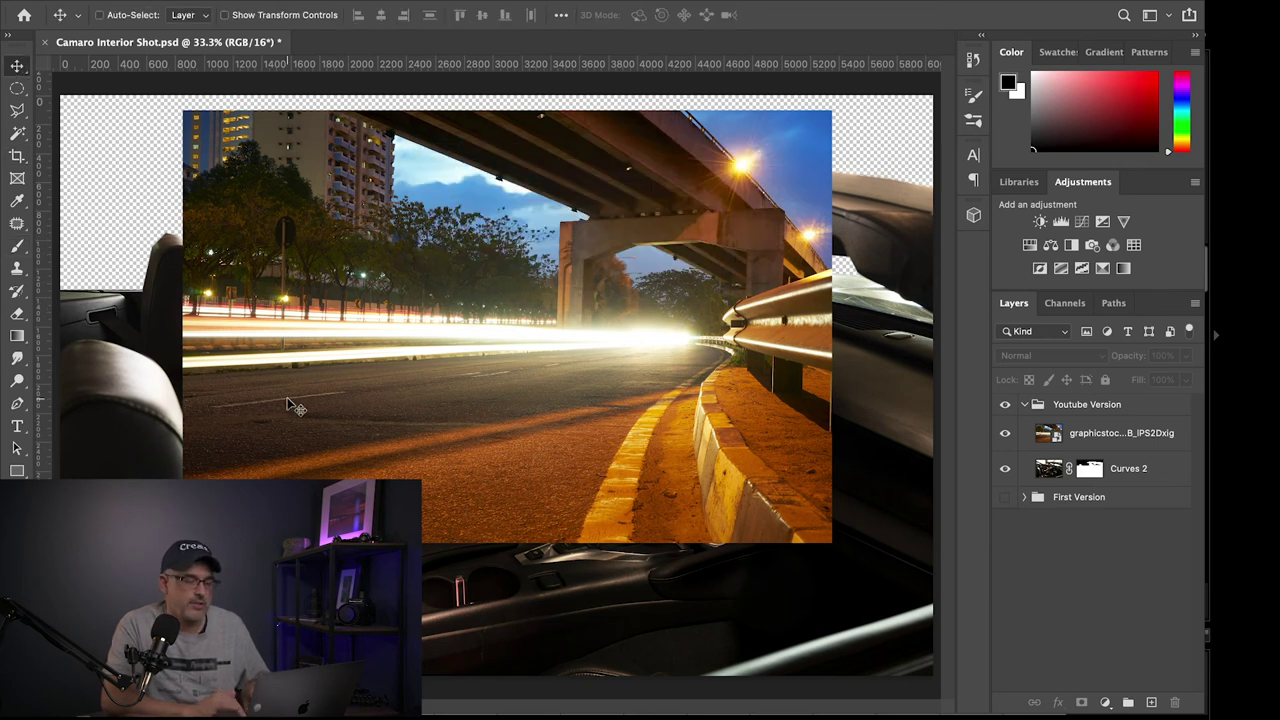
click(1138, 436)
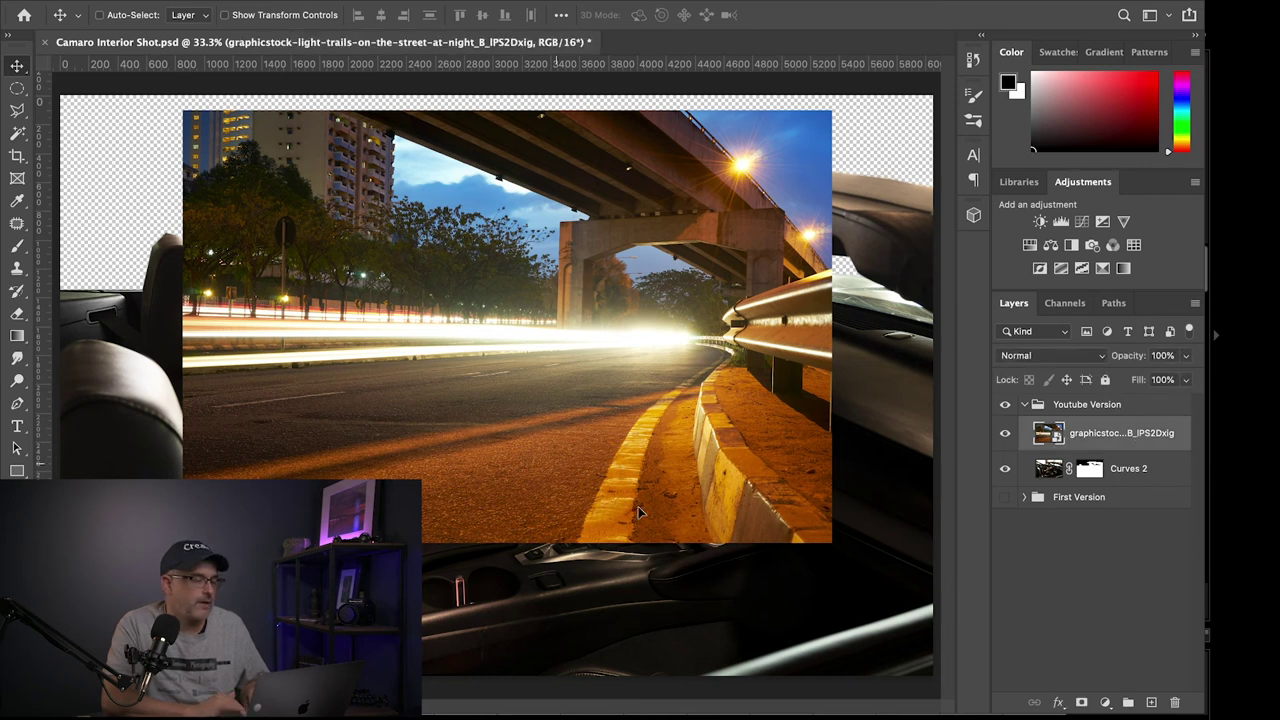
drag(638, 506, 665, 524)
drag(518, 503, 421, 436)
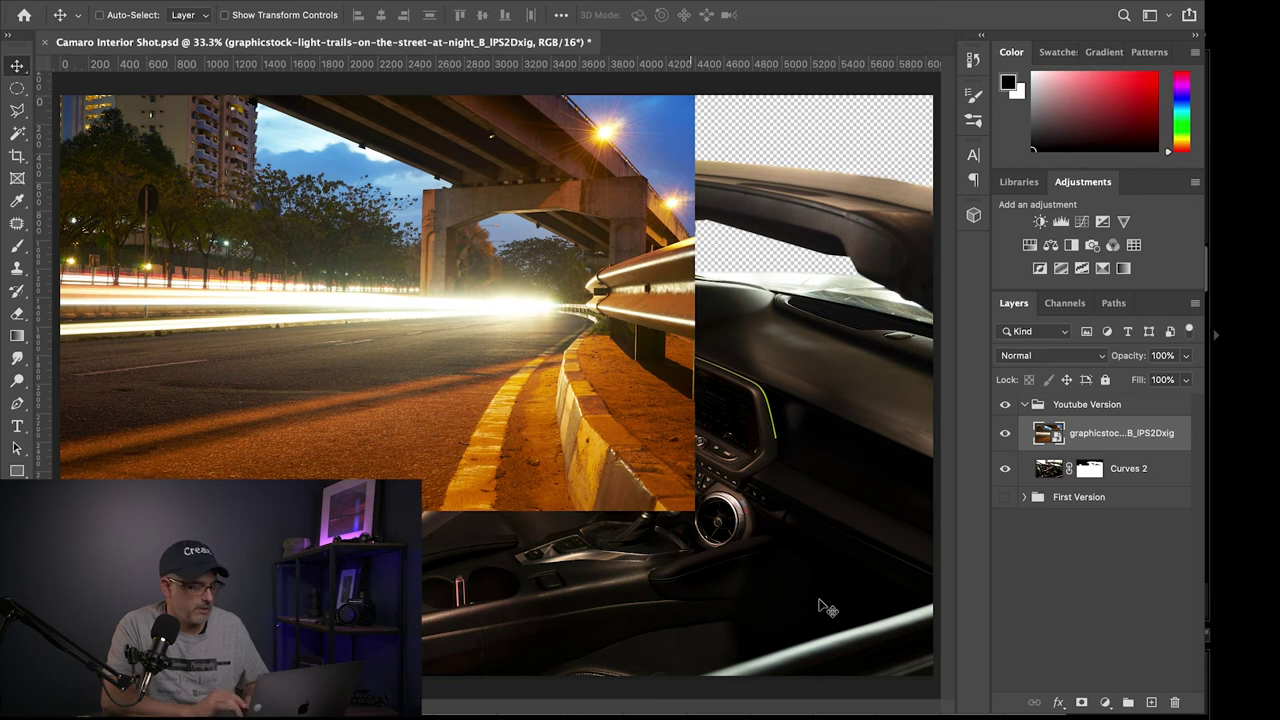
Scale the street image proportionally to about 176.70% with Free Transform so it covers the whole canvas
key(super+minus)
key(super+minus)
key(super+minus)
key(super+minus)
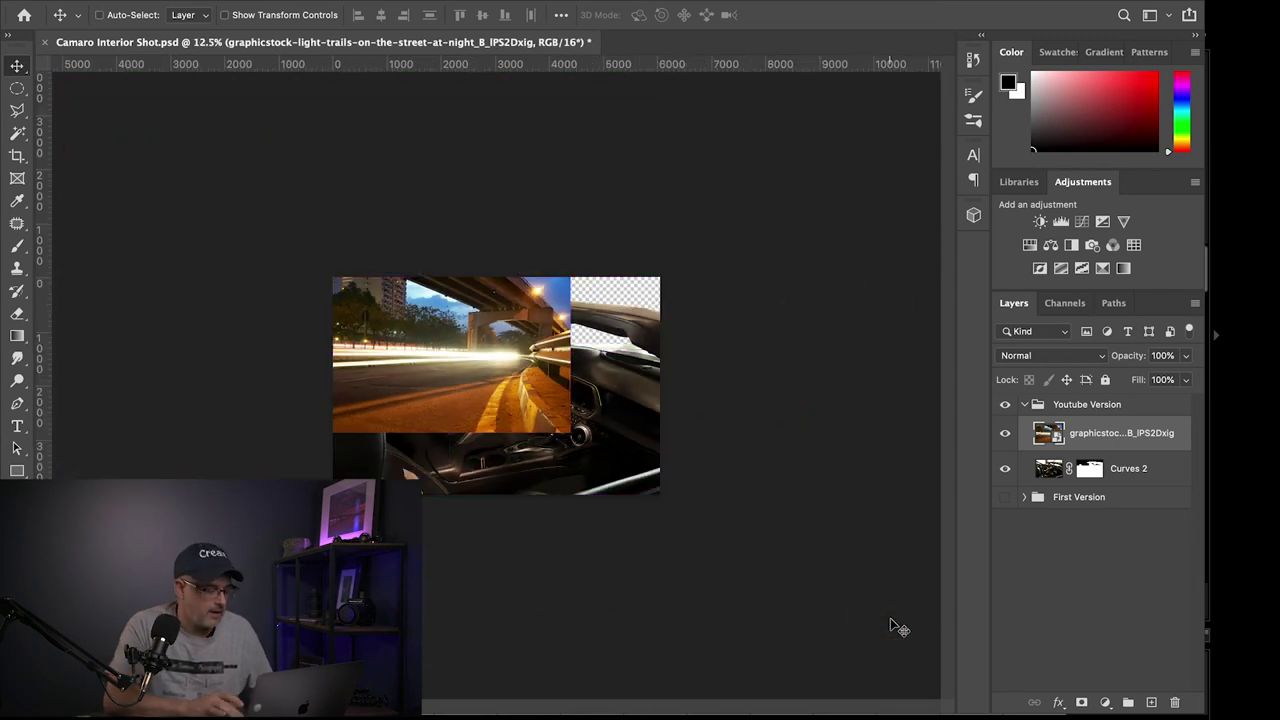
key(super+t)
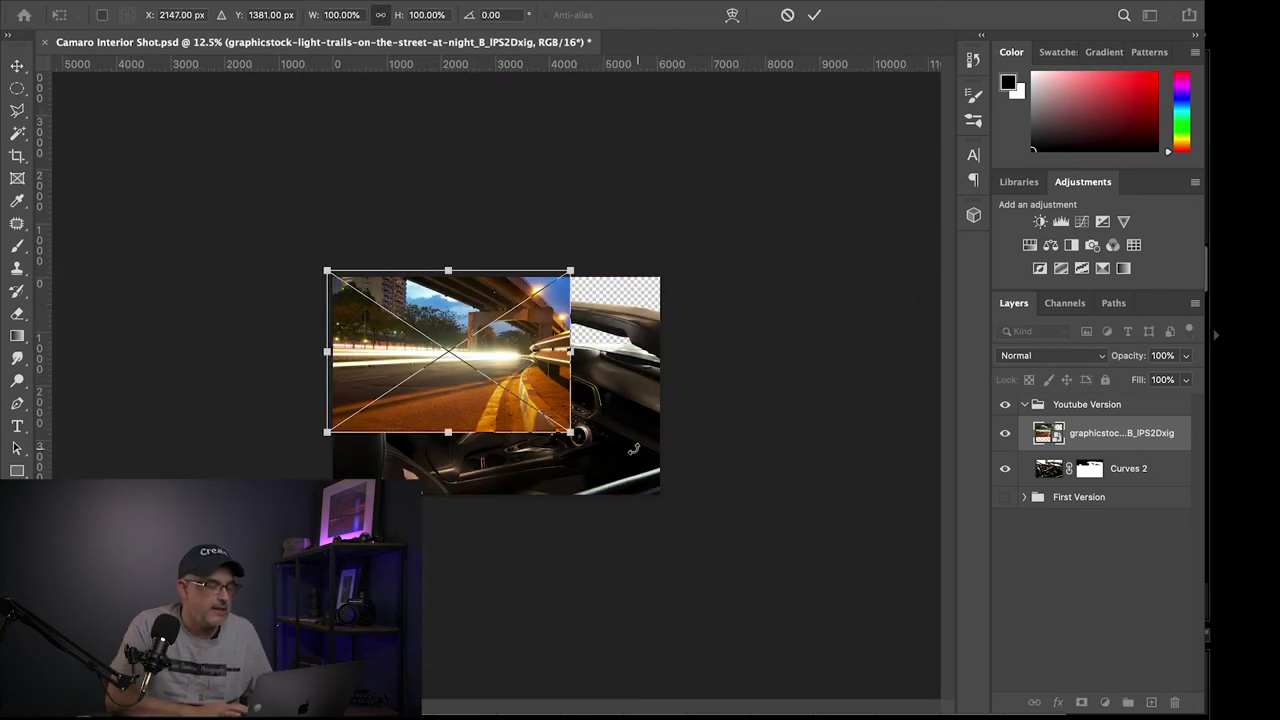
drag(570, 432, 584, 377)
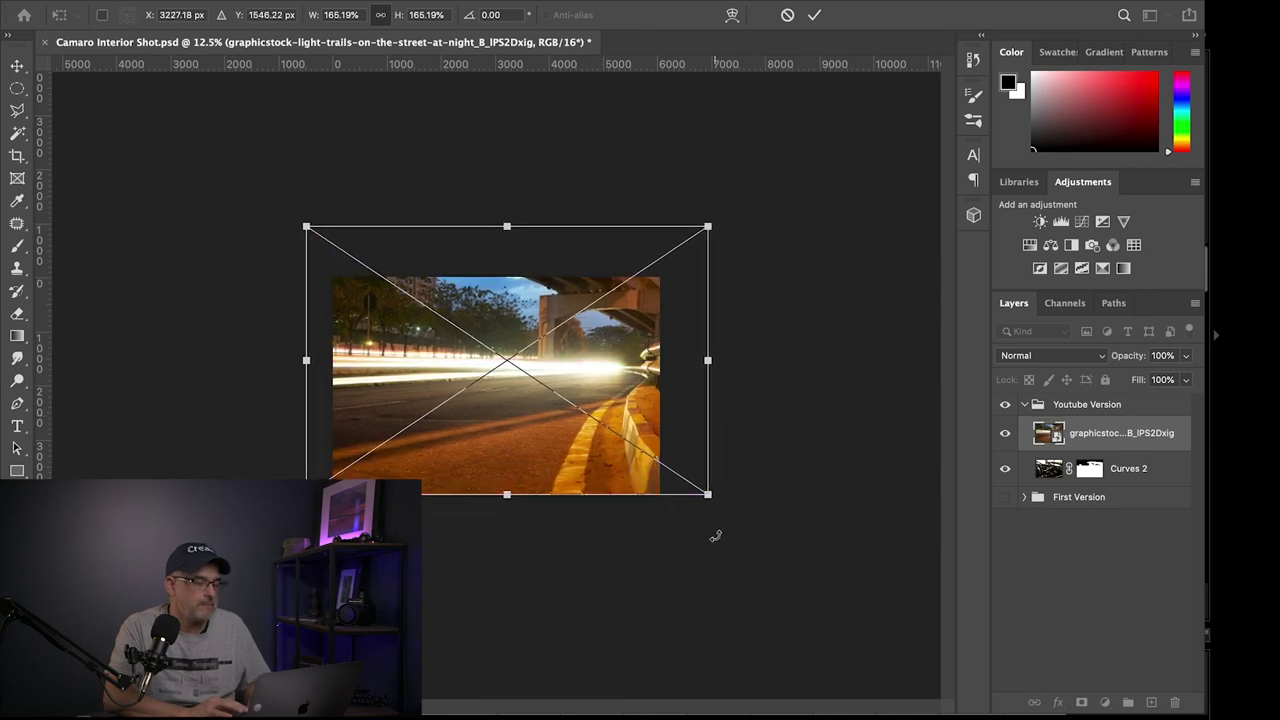
drag(708, 494, 735, 513)
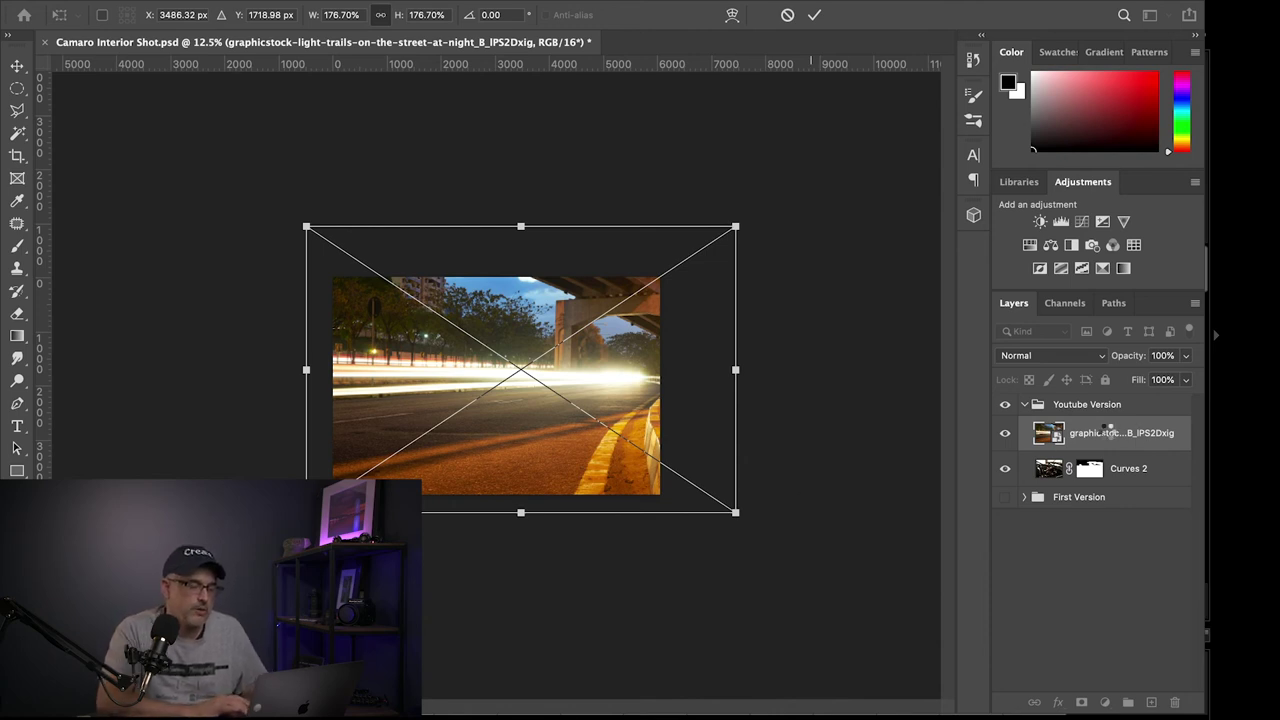
key(Return)
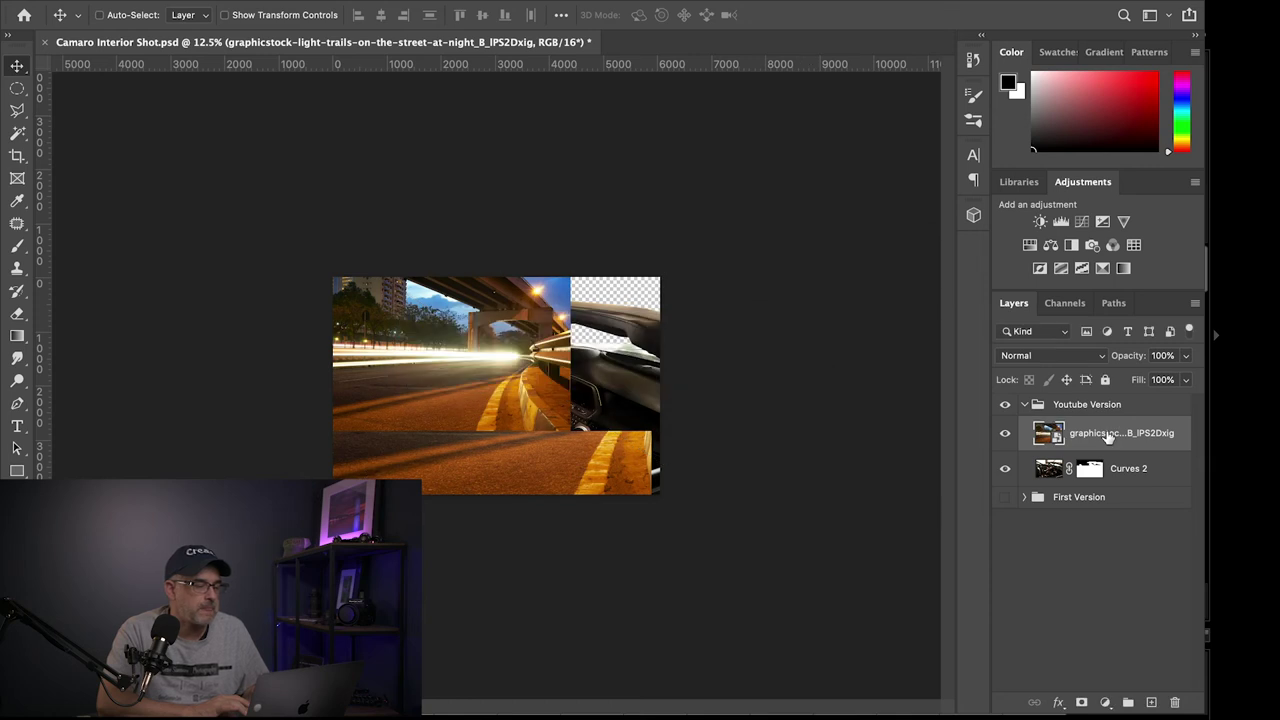
Place the street layer beneath Curves 2 and shift it about 601 px left and 734 px up behind the car
drag(1103, 440, 1099, 484)
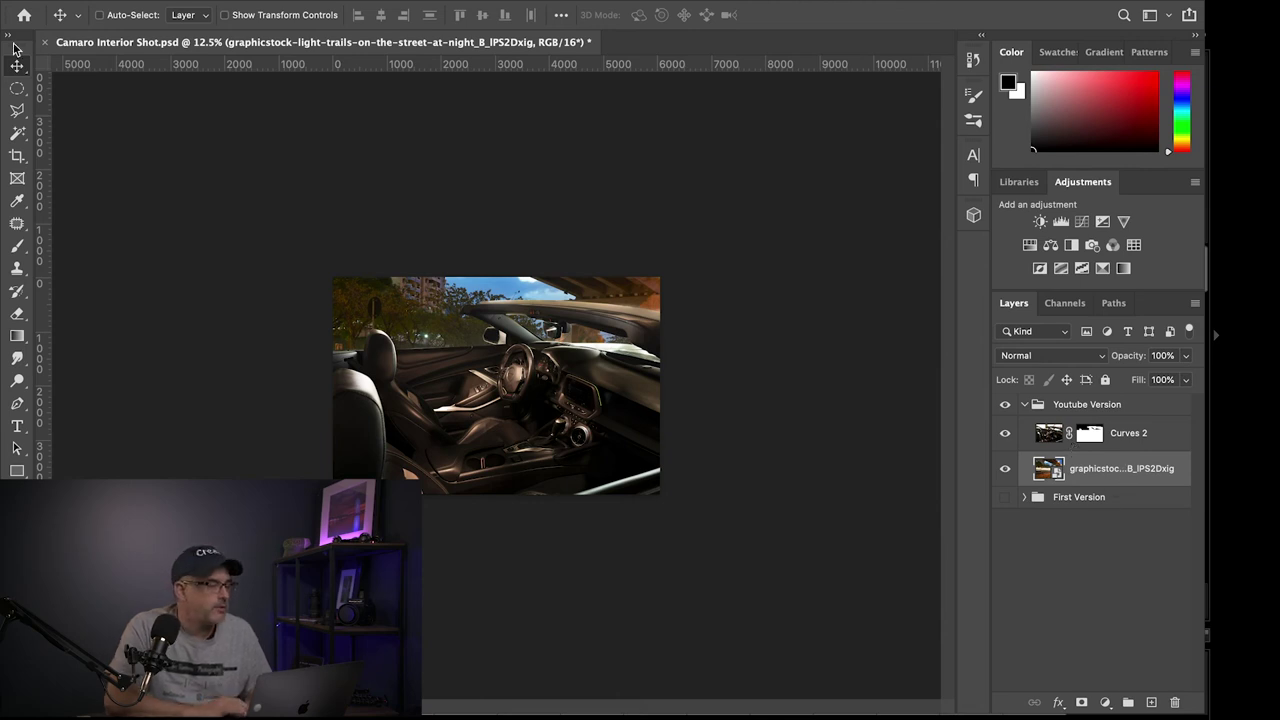
drag(483, 362, 450, 322)
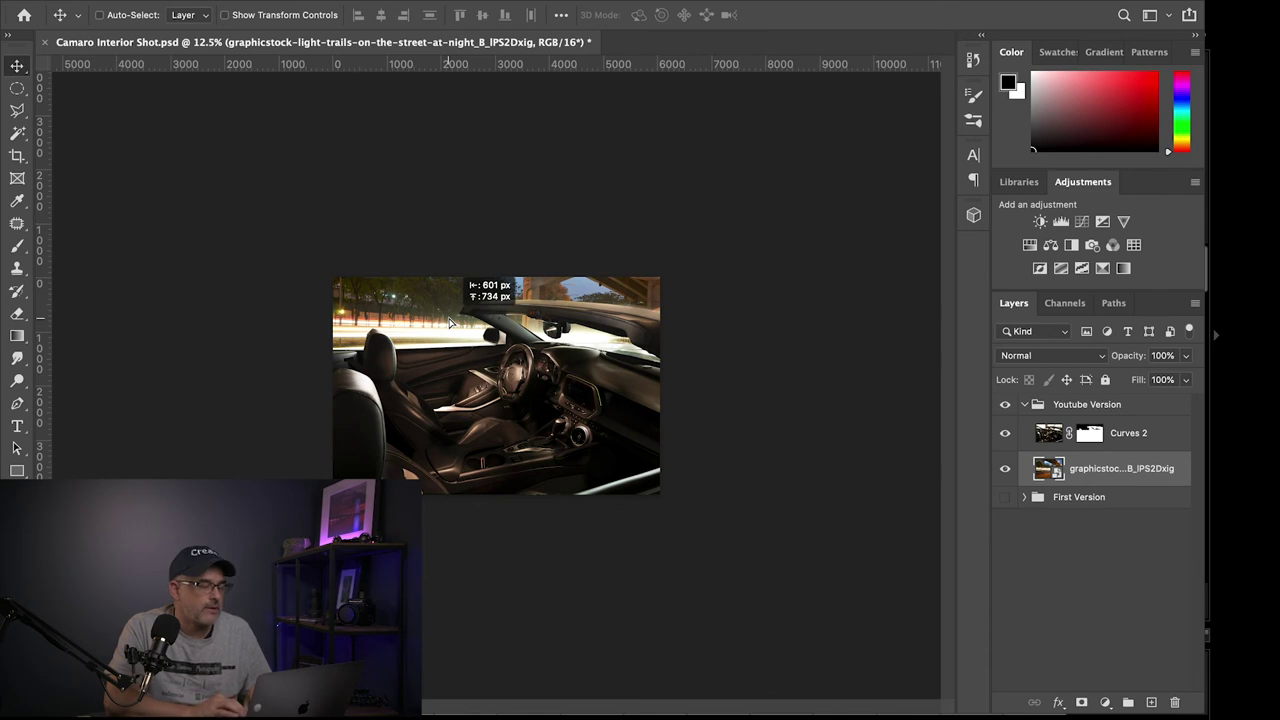
drag(450, 322, 450, 322)
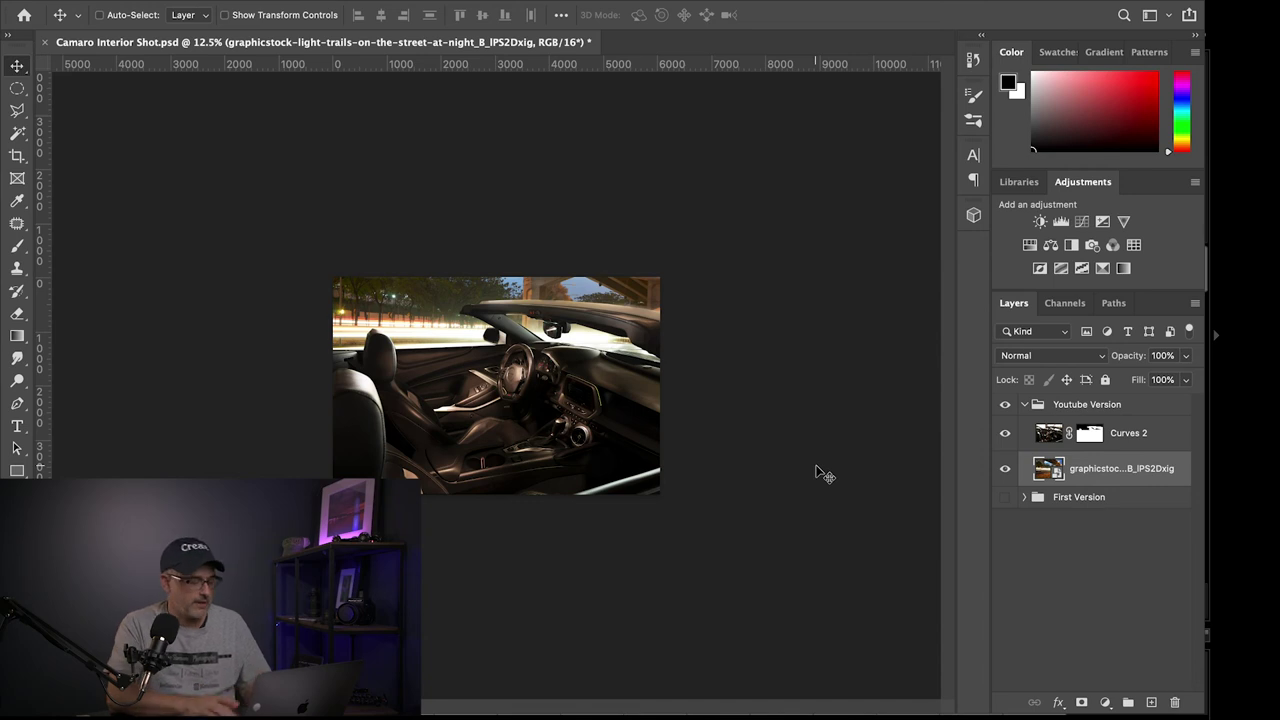
key(super+equal)
key(super+equal)
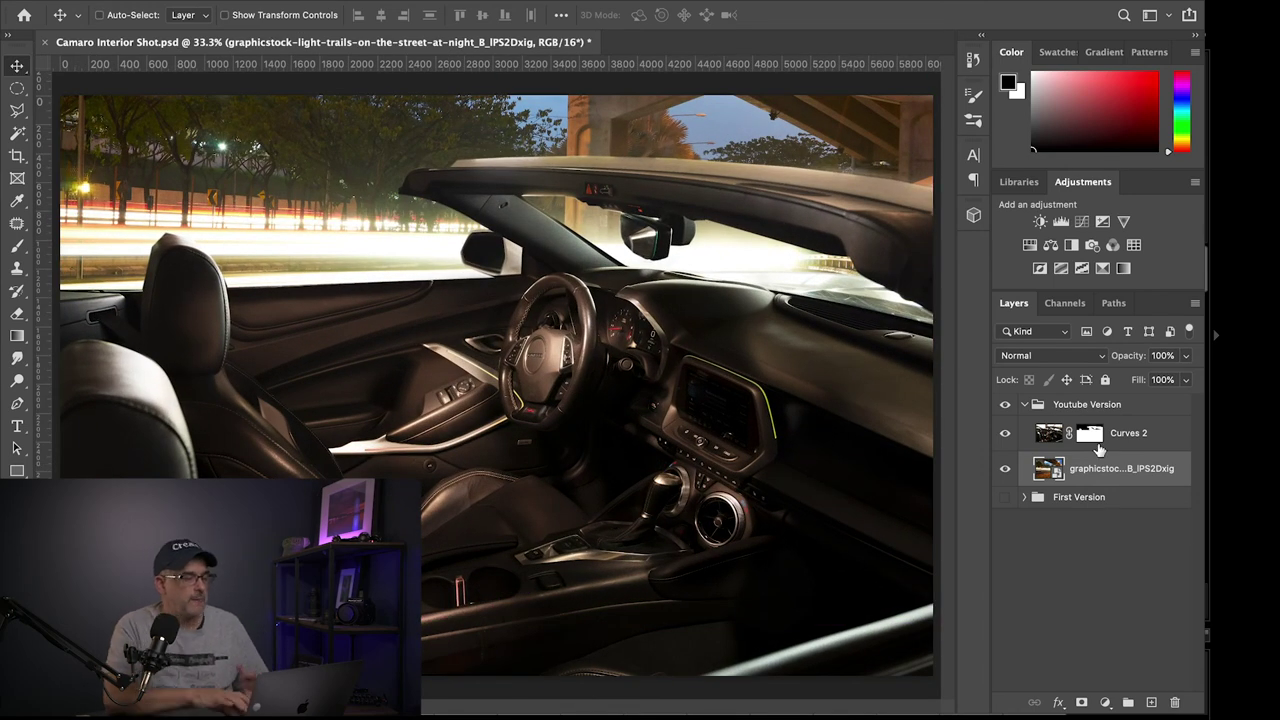
Apply a Gaussian Blur with a radius of 20.4 pixels to the light-trails street layer
click(1095, 545)
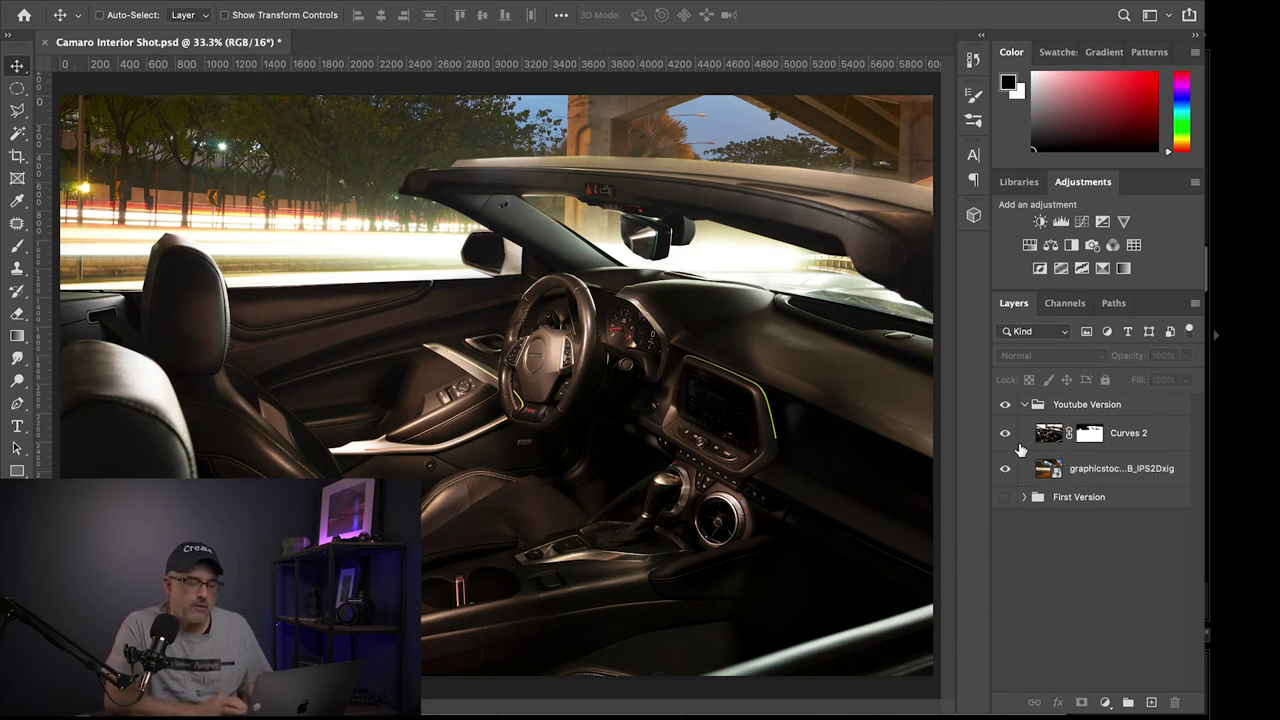
click(1106, 472)
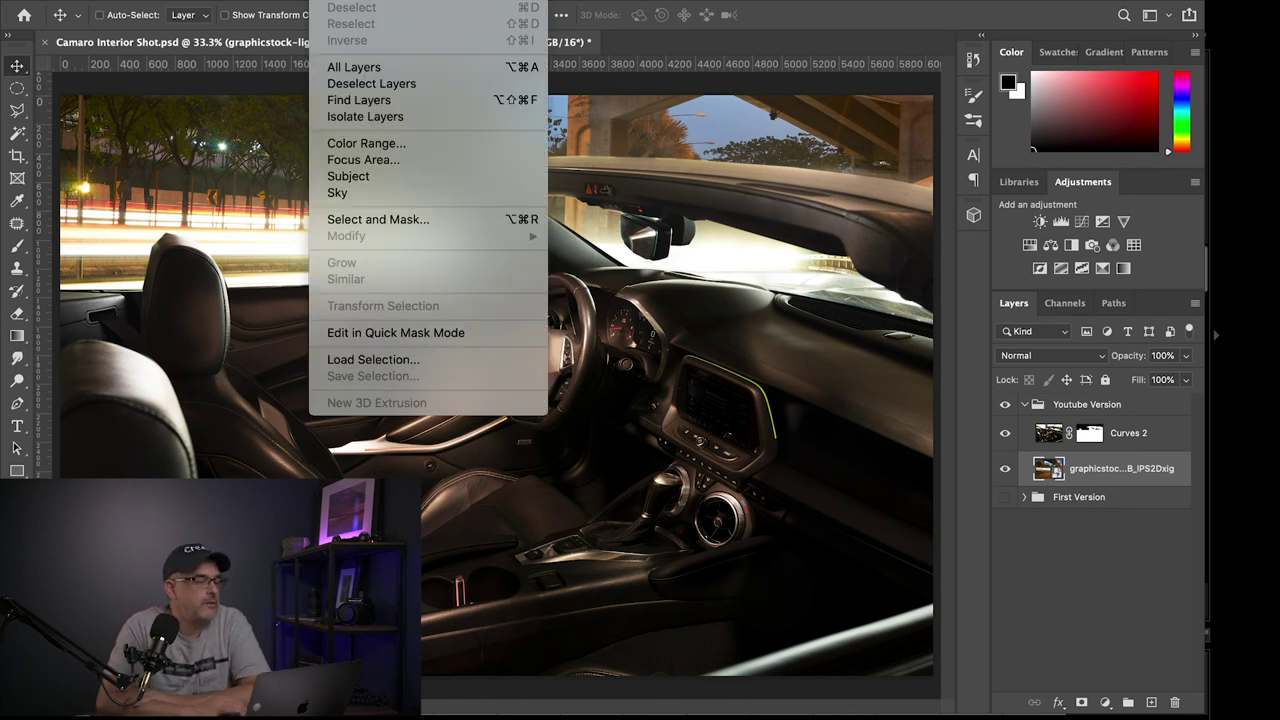
key(Escape)
click(390, 0)
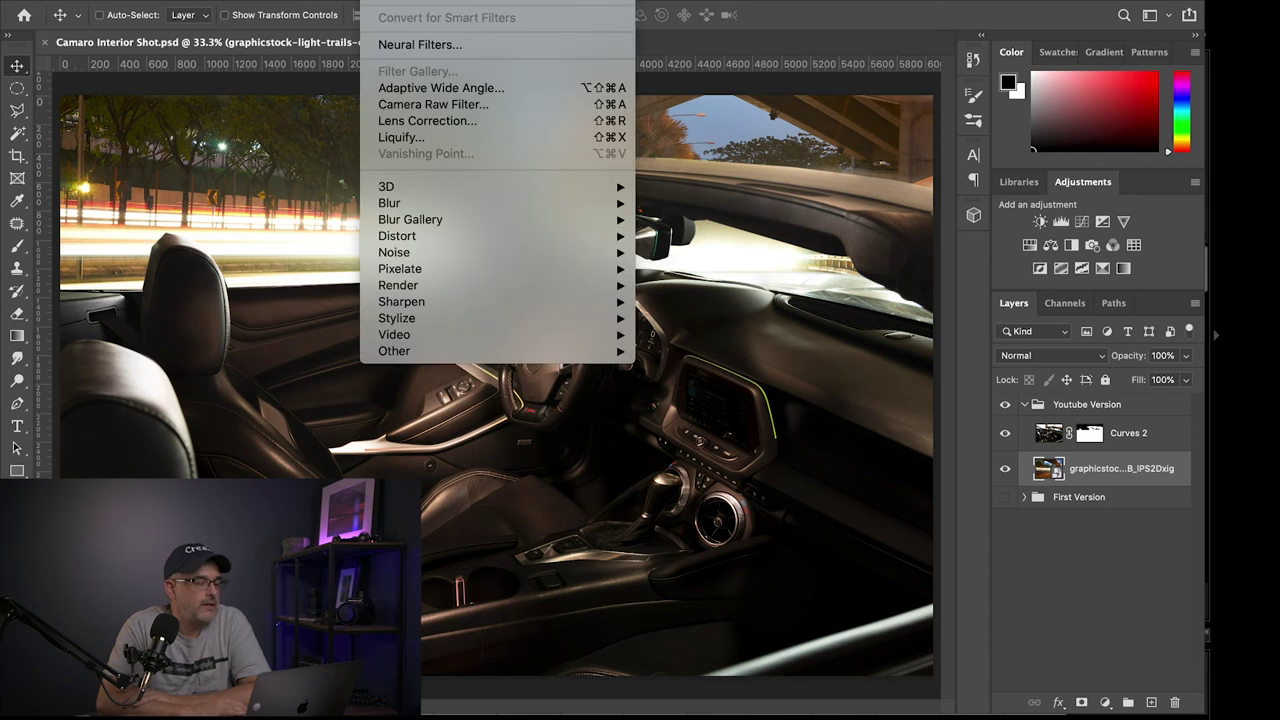
mouse_move(477, 219)
mouse_move(514, 200)
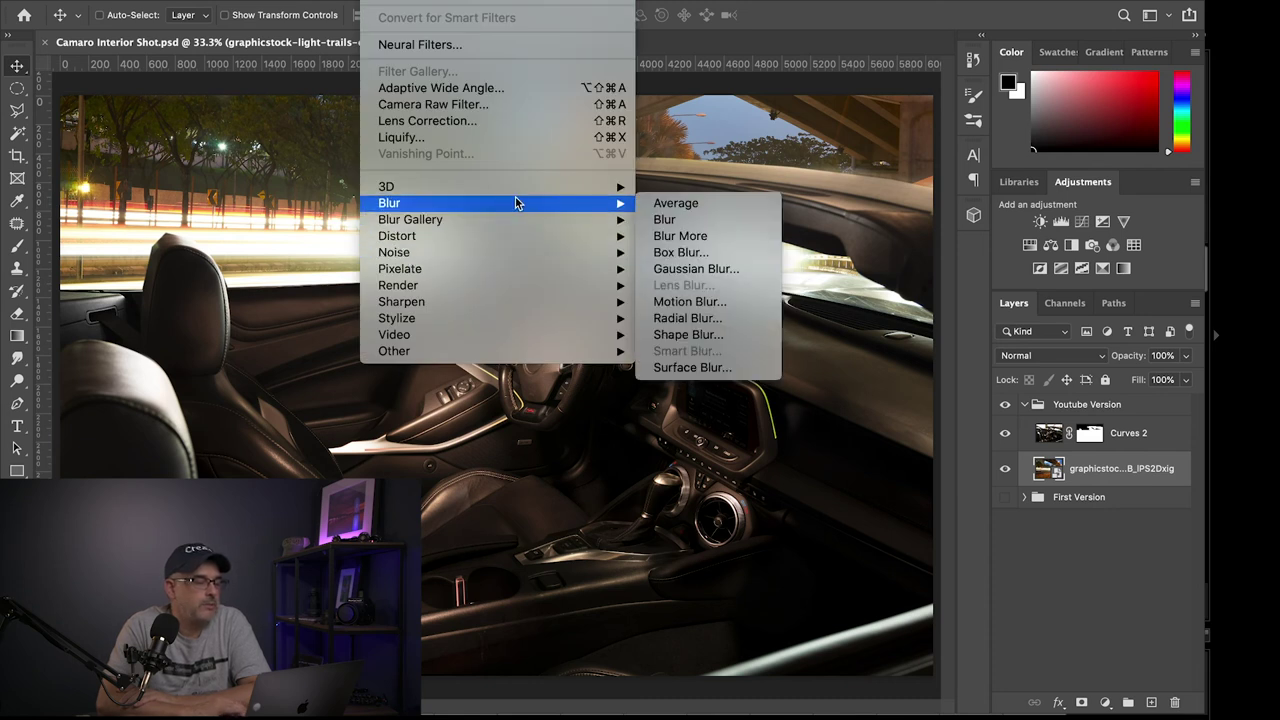
click(692, 269)
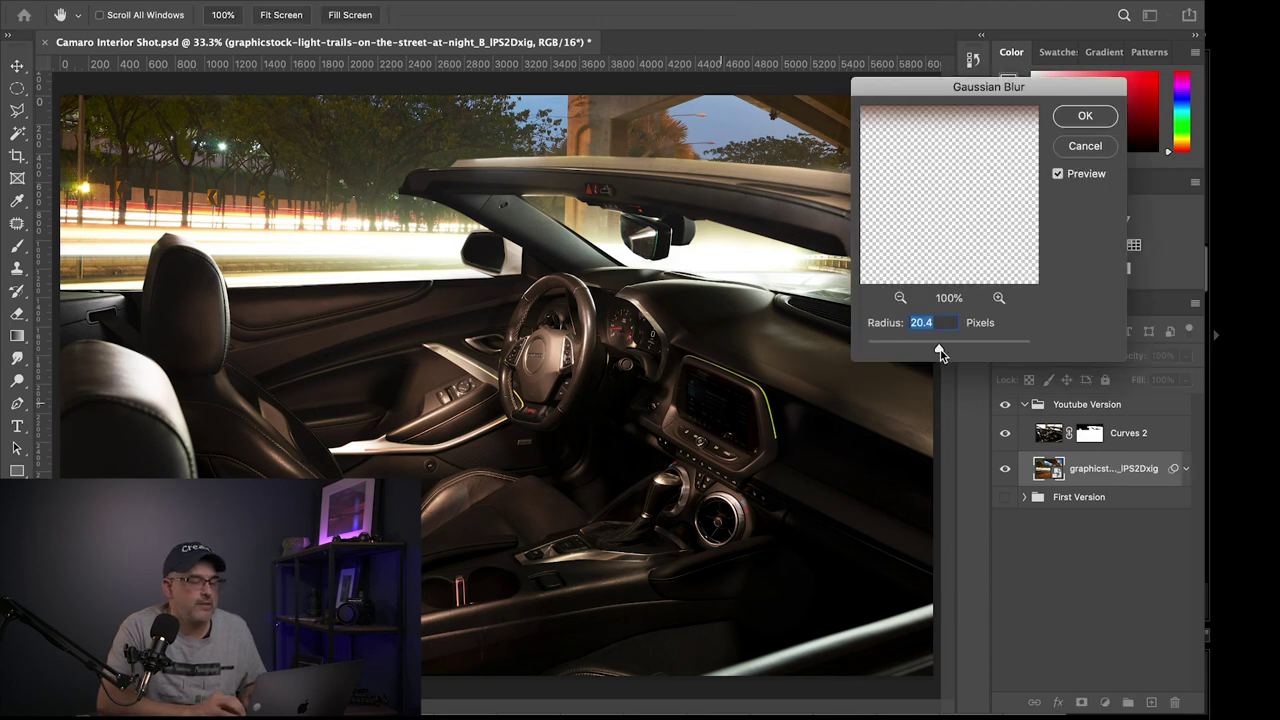
key(Return)
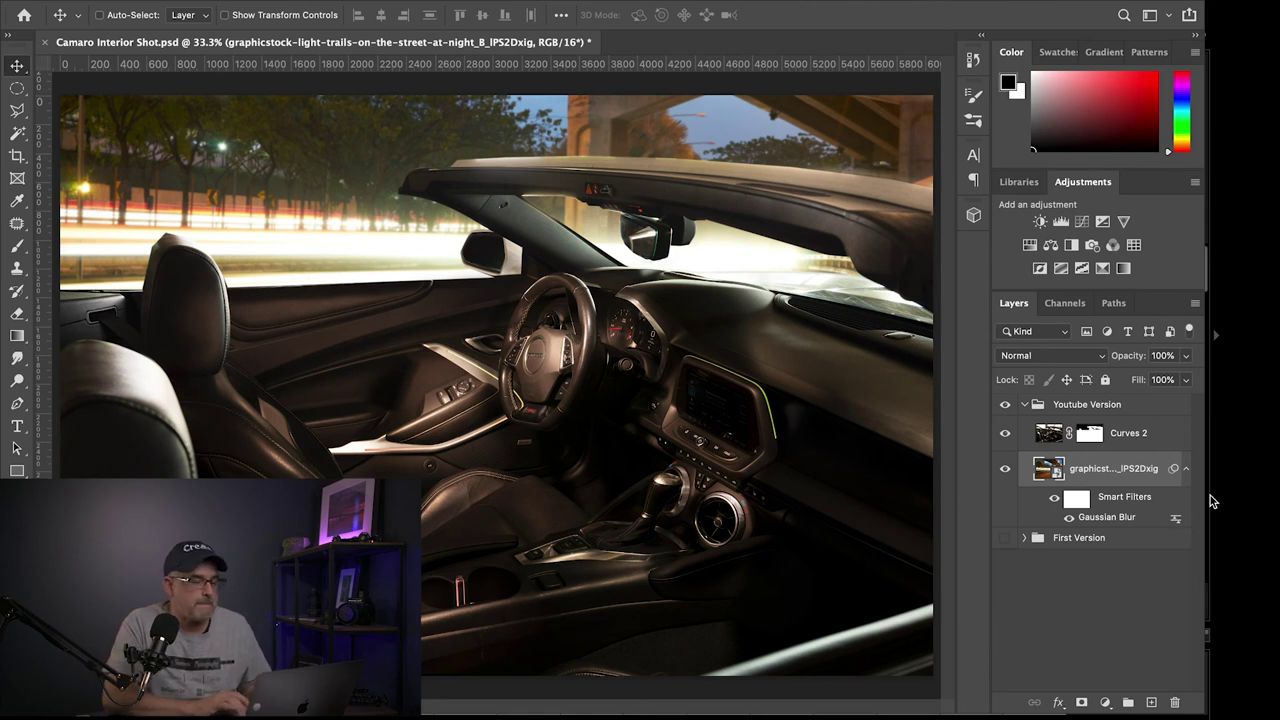
Refine the edge of the Curves 2 layer mask with Select and Mask, using Smooth 7 and Feather 2.6 px
click(1089, 435)
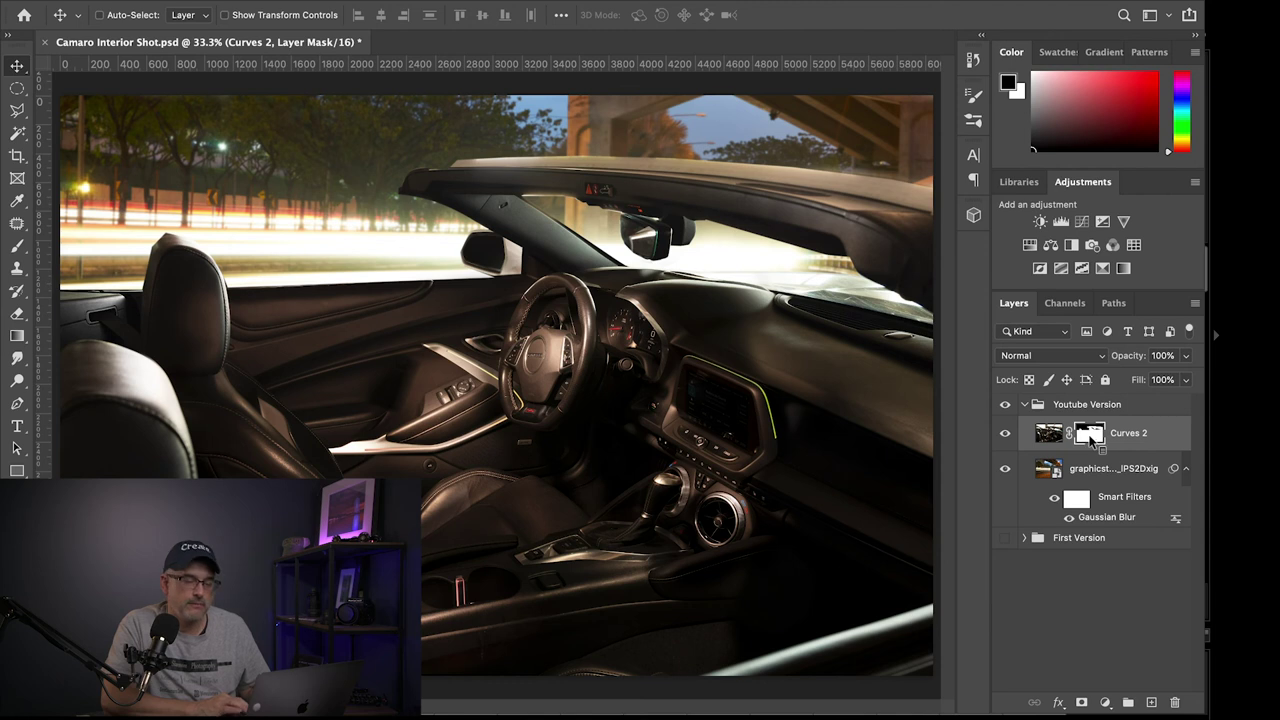
right_click(1093, 440)
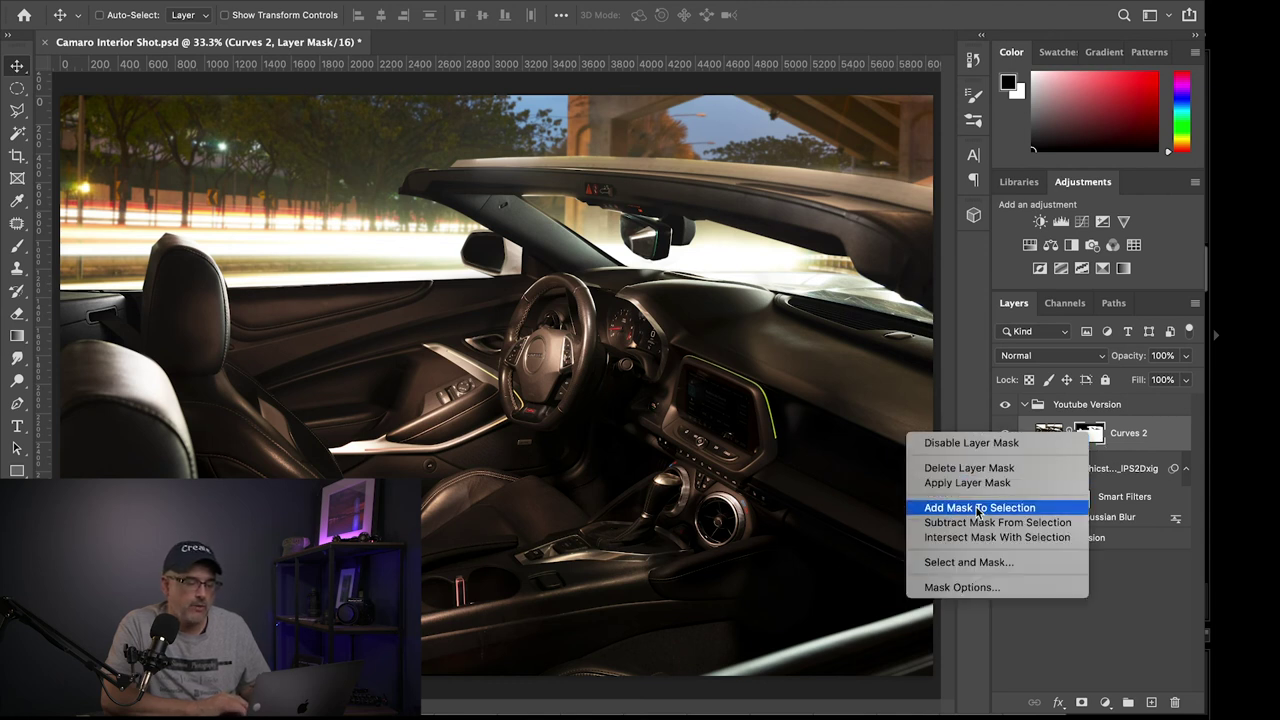
click(975, 565)
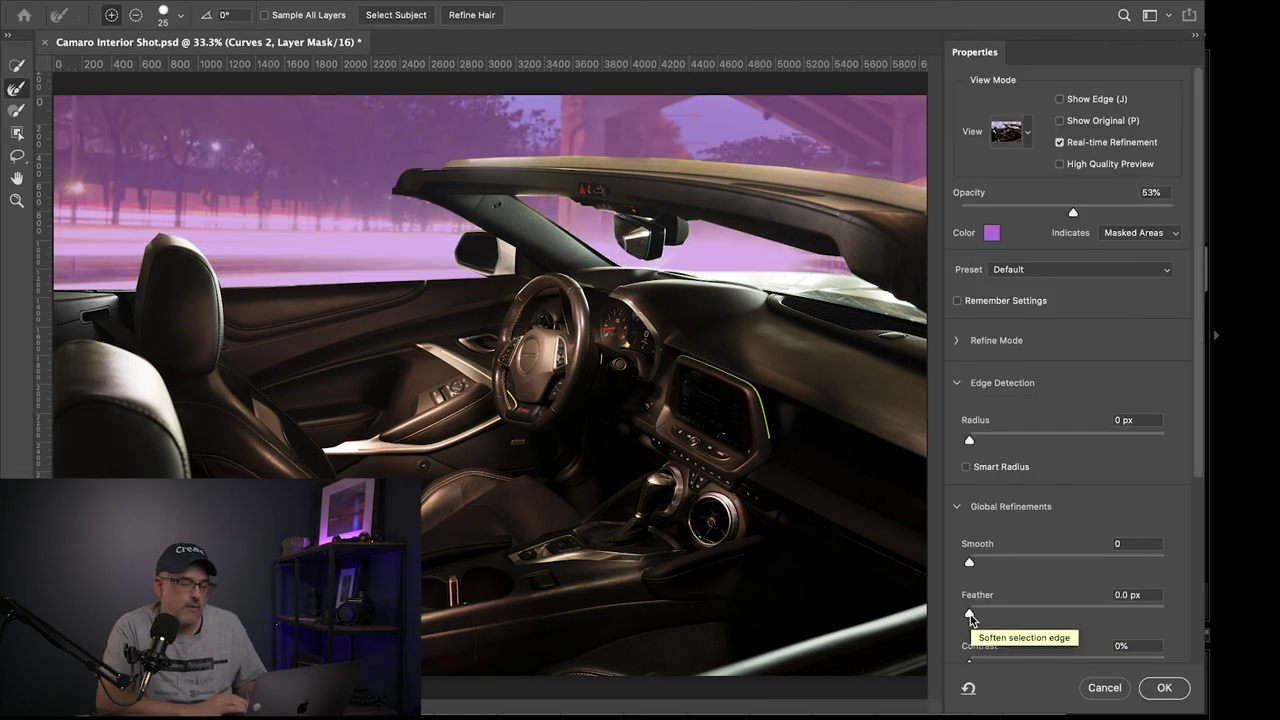
drag(969, 615, 985, 615)
drag(968, 563, 980, 563)
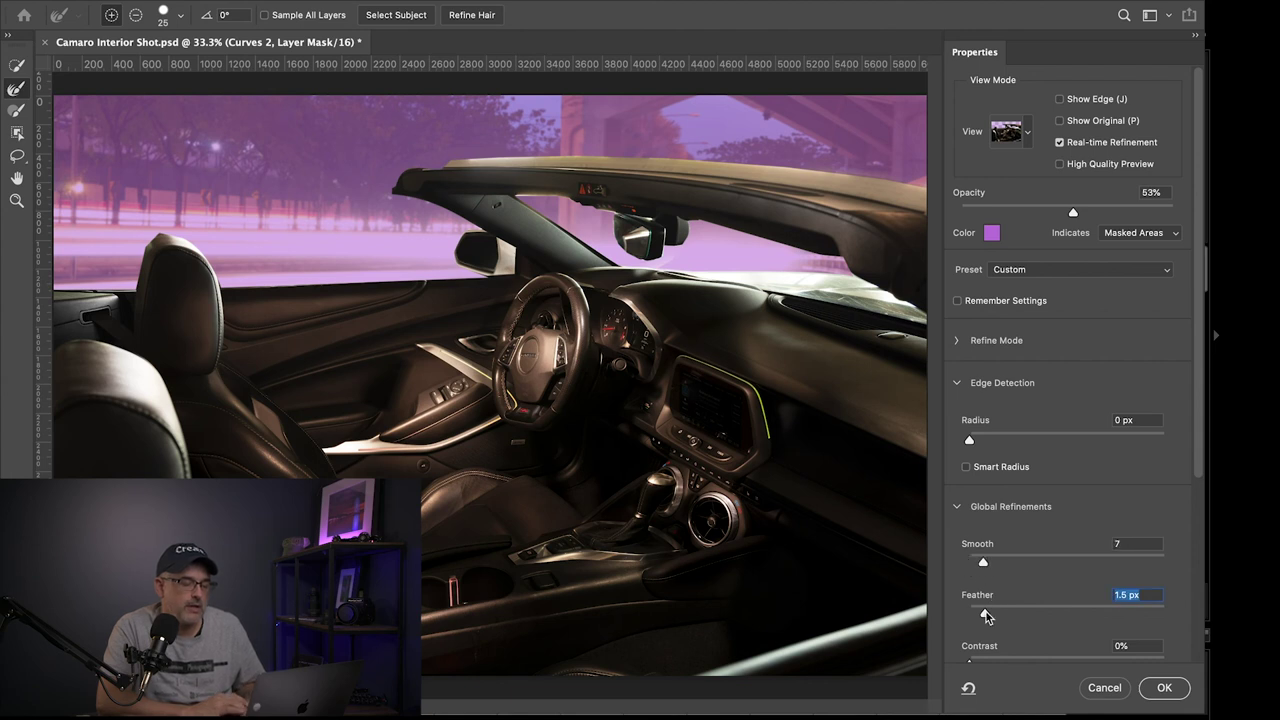
key(shift+Tab)
scroll(1100, 655, down, 3)
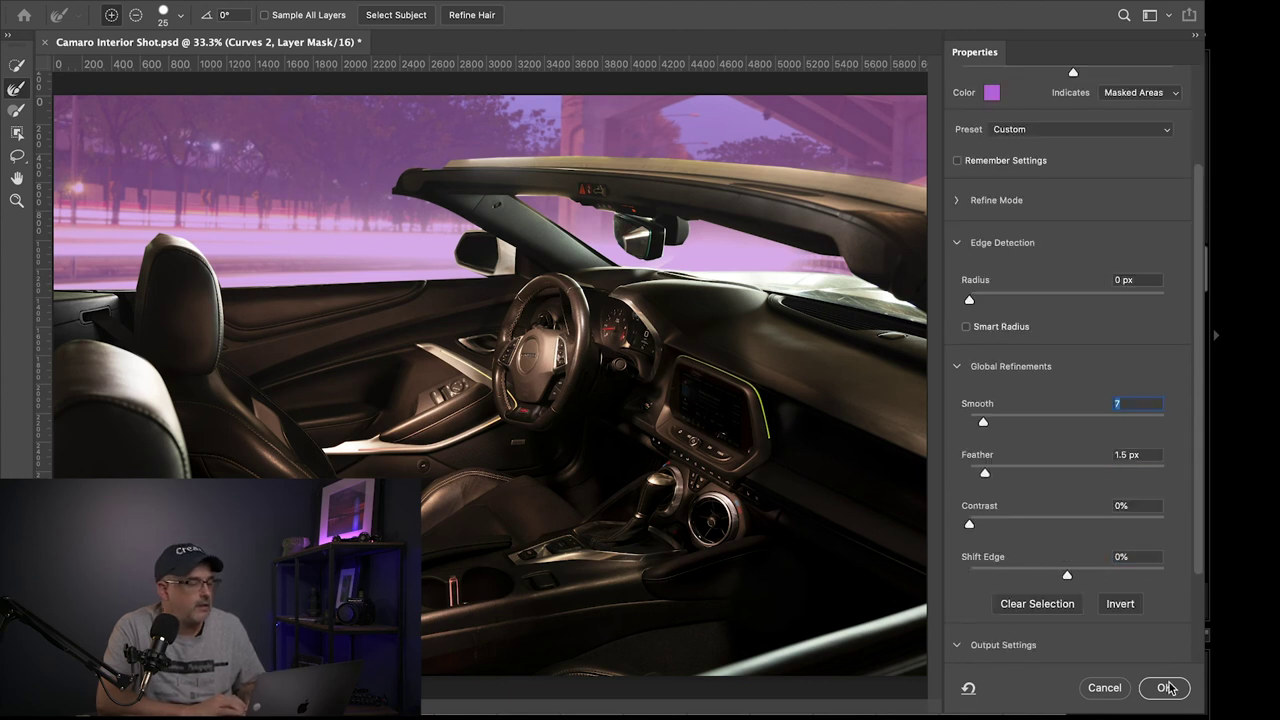
drag(986, 474, 998, 477)
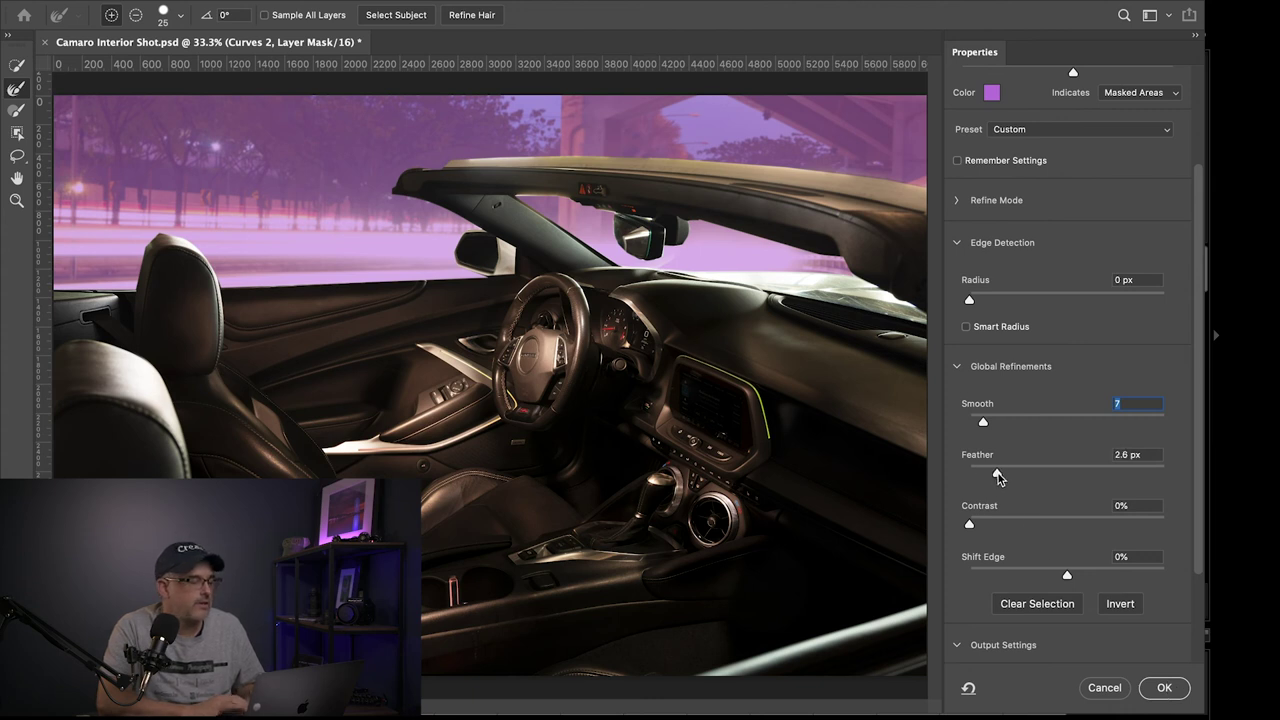
key(Tab)
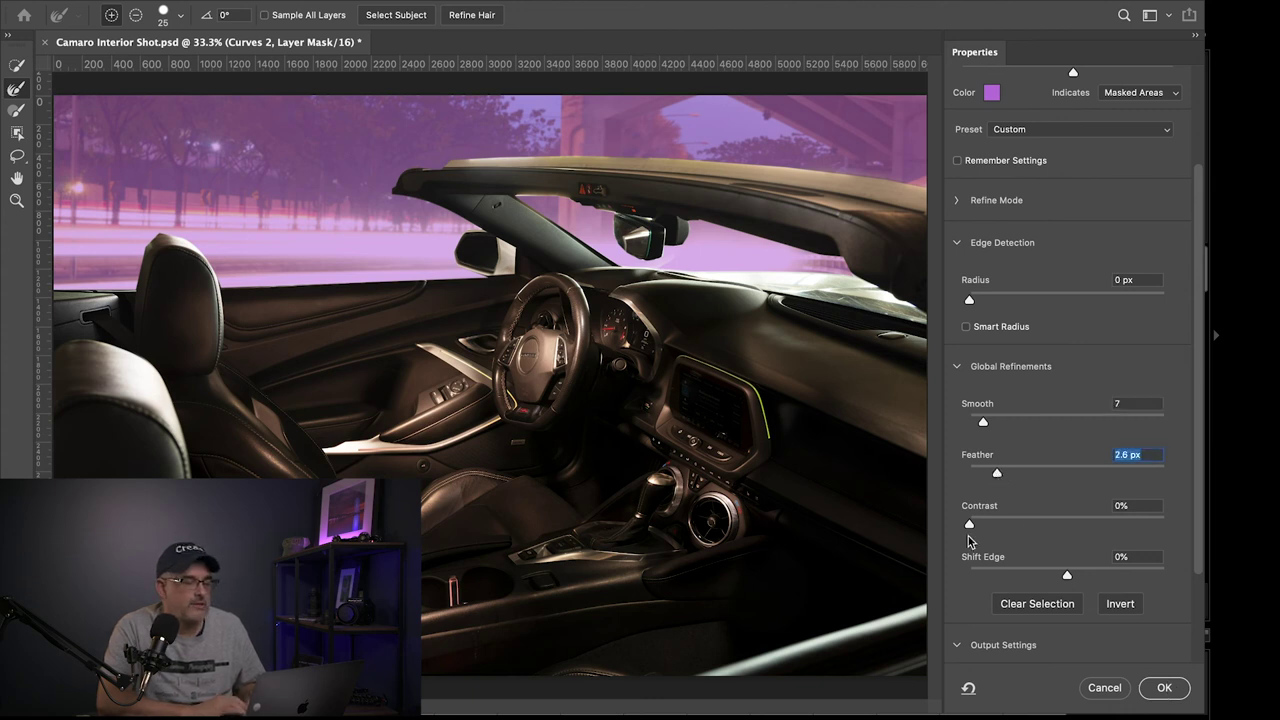
click(1164, 688)
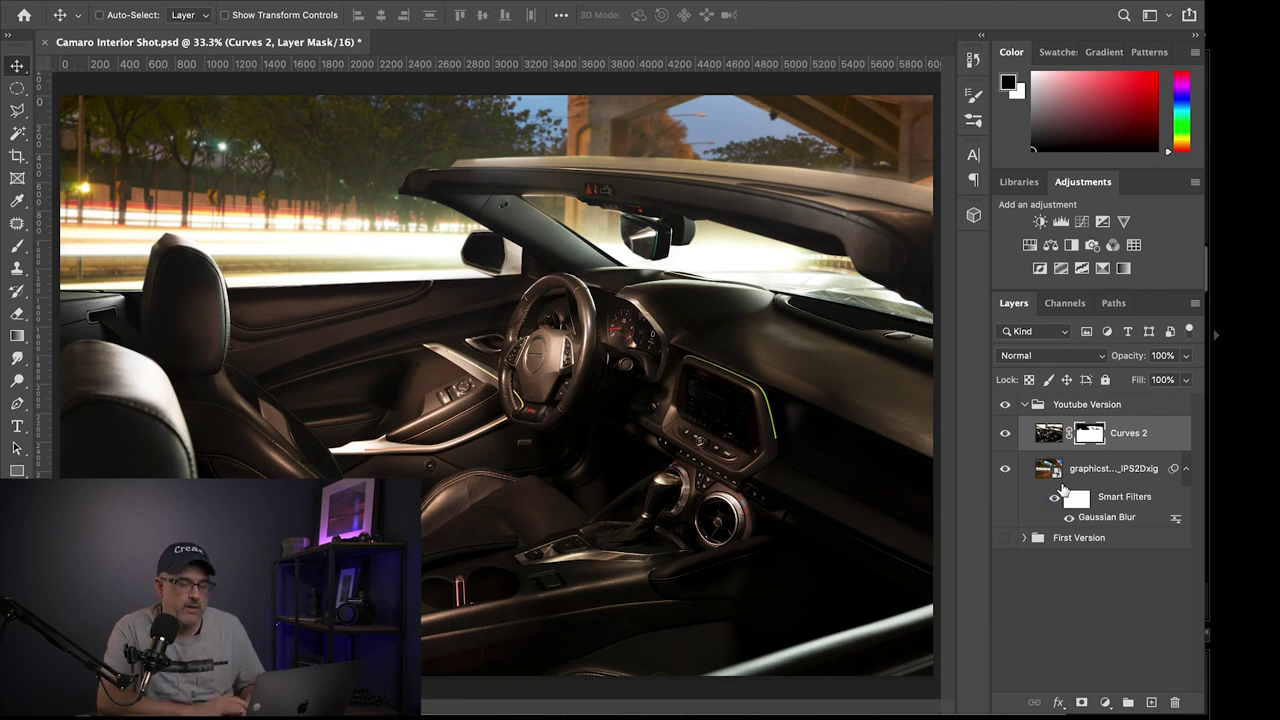
Add a Photo Filter adjustment layer above Curves 2 and choose Warming Filter (81)
click(1150, 432)
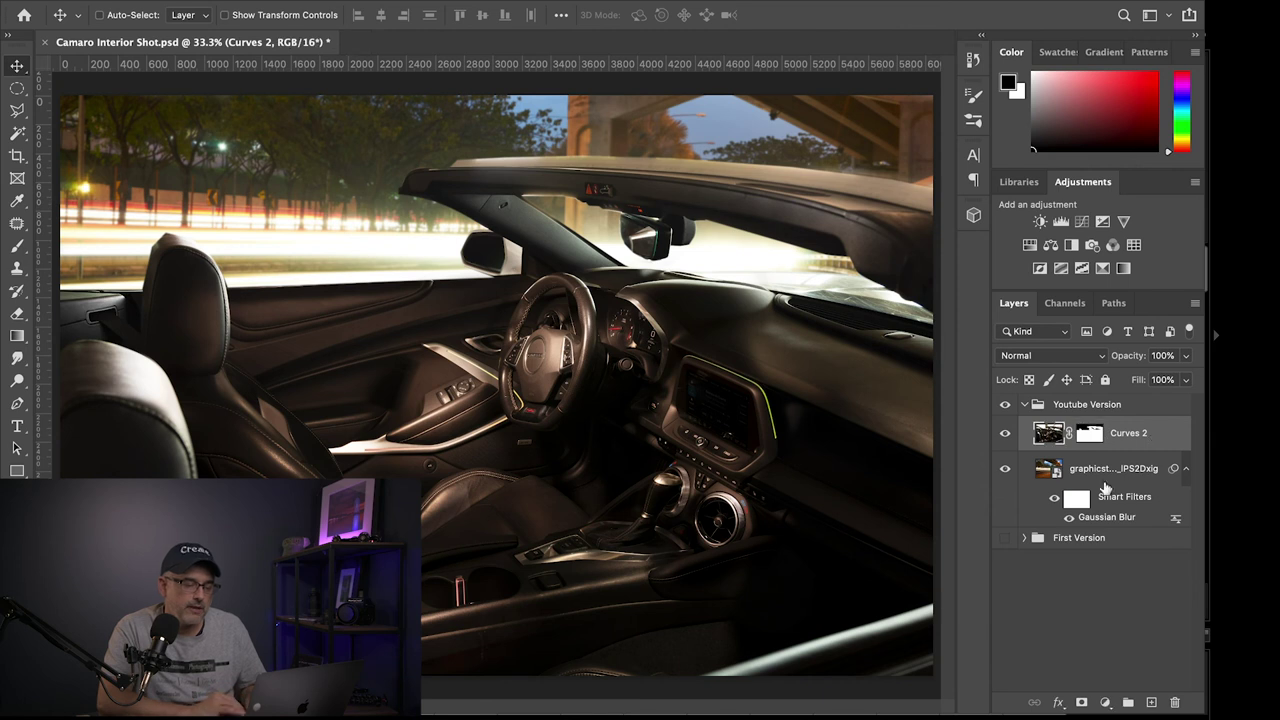
click(1105, 703)
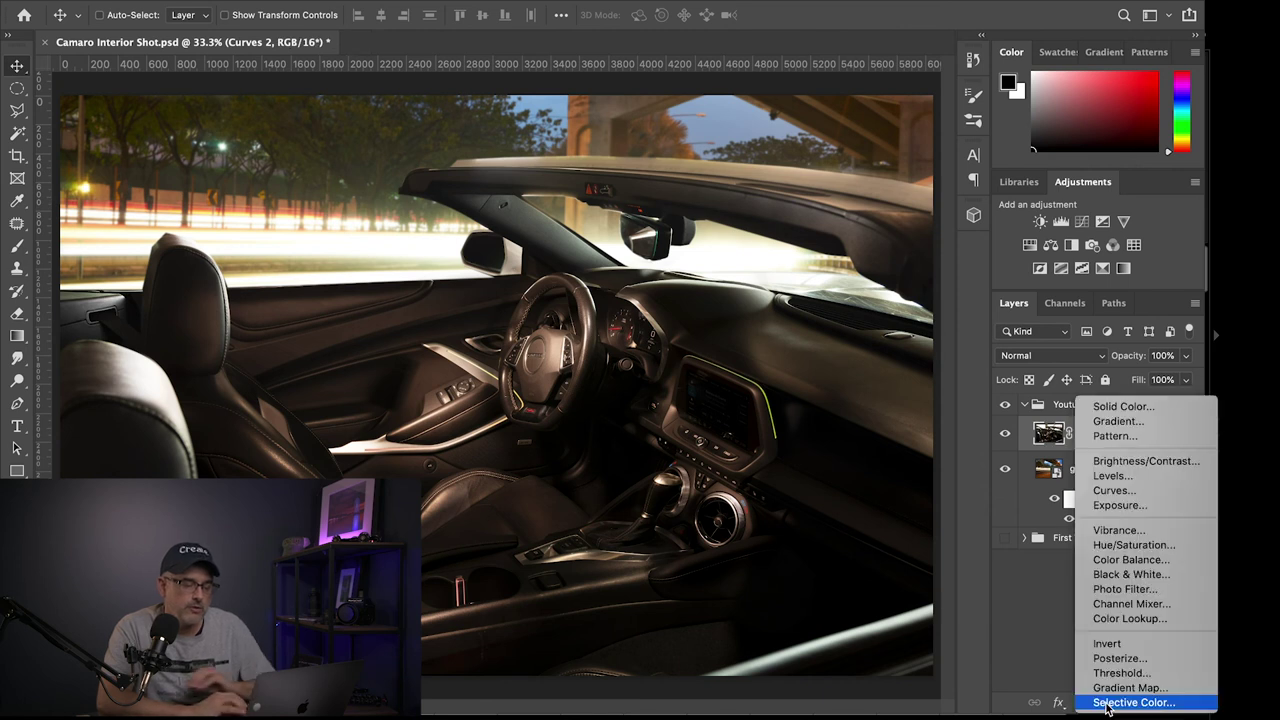
click(1150, 592)
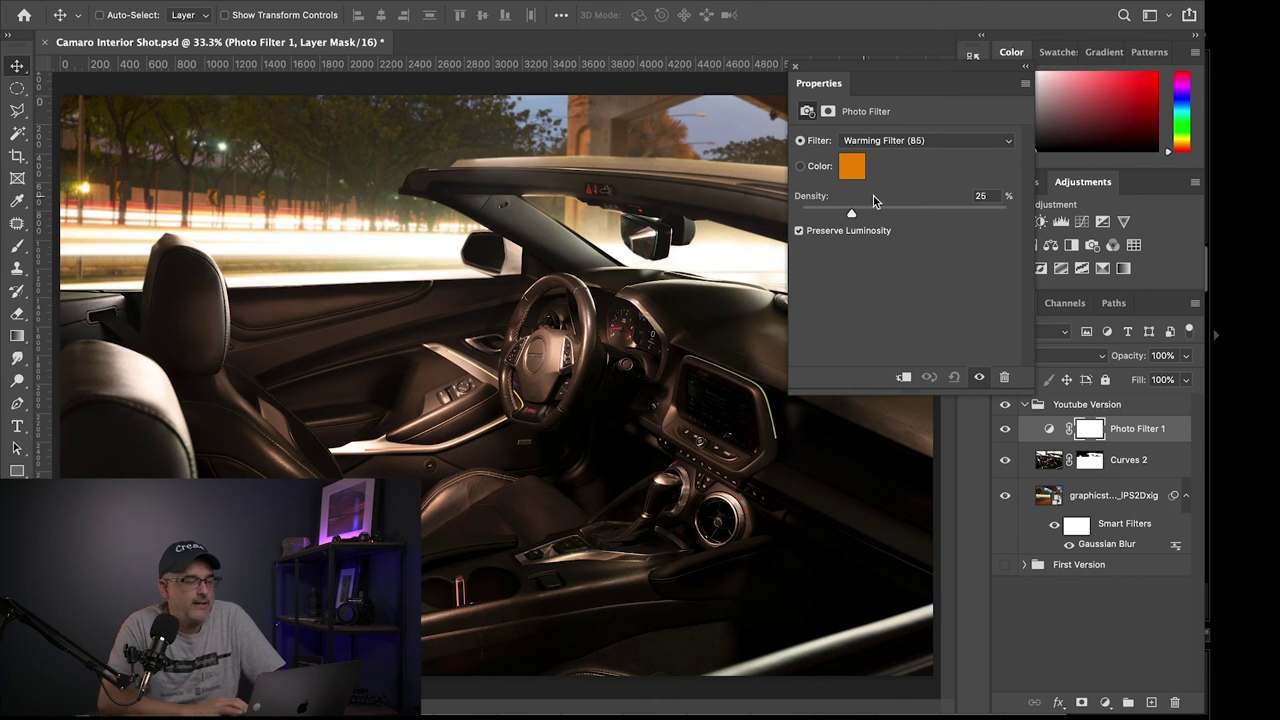
click(1007, 141)
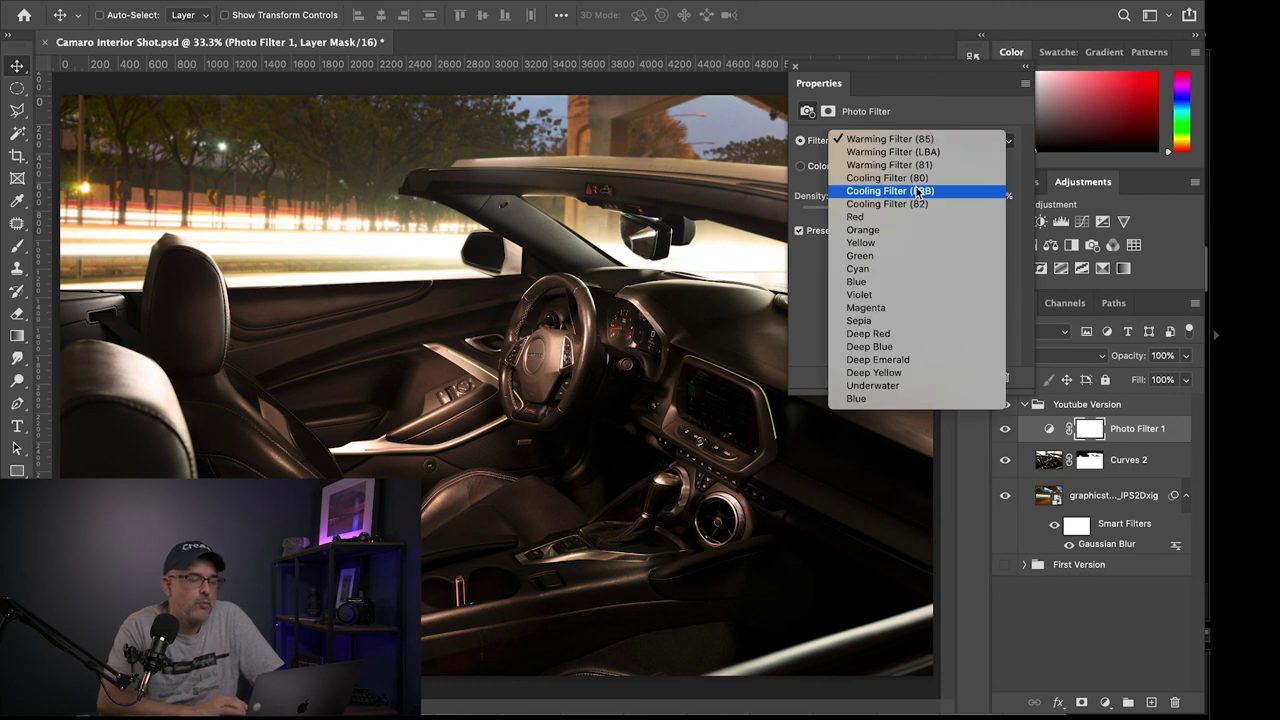
click(889, 166)
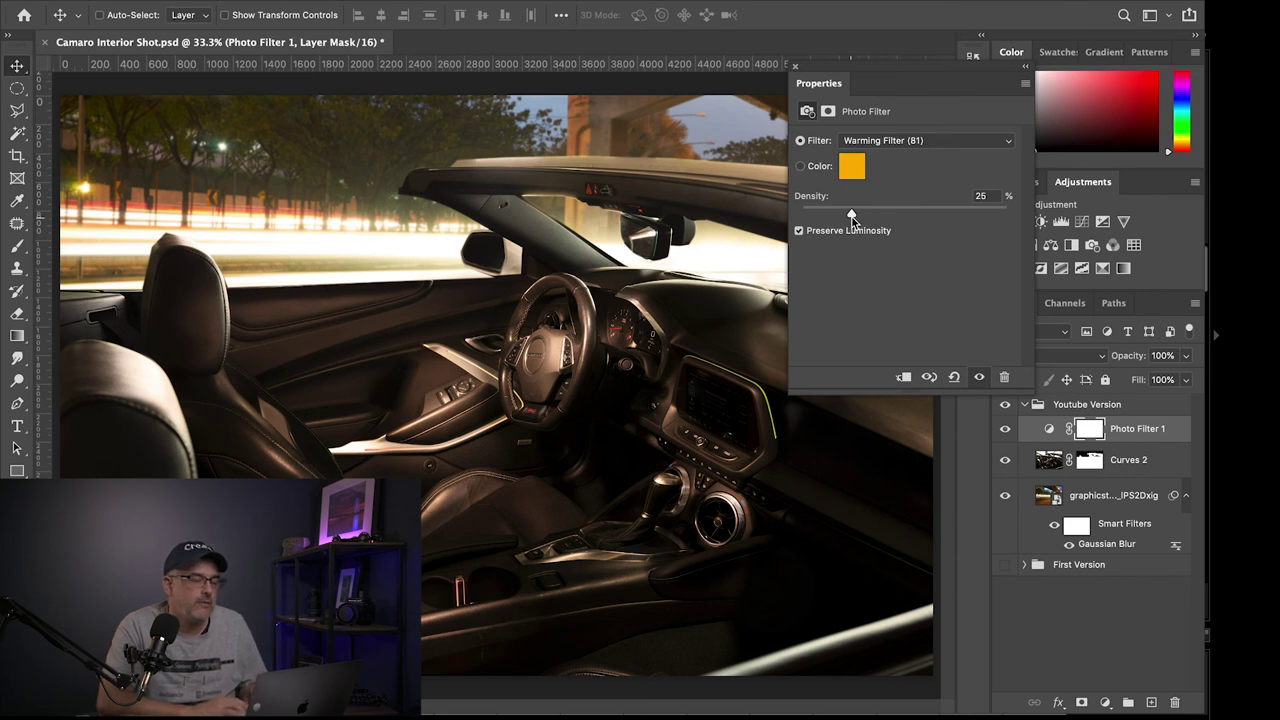
Set the photo filter's density to 55% and compare the image with the filter layer hidden and shown
drag(852, 216, 916, 214)
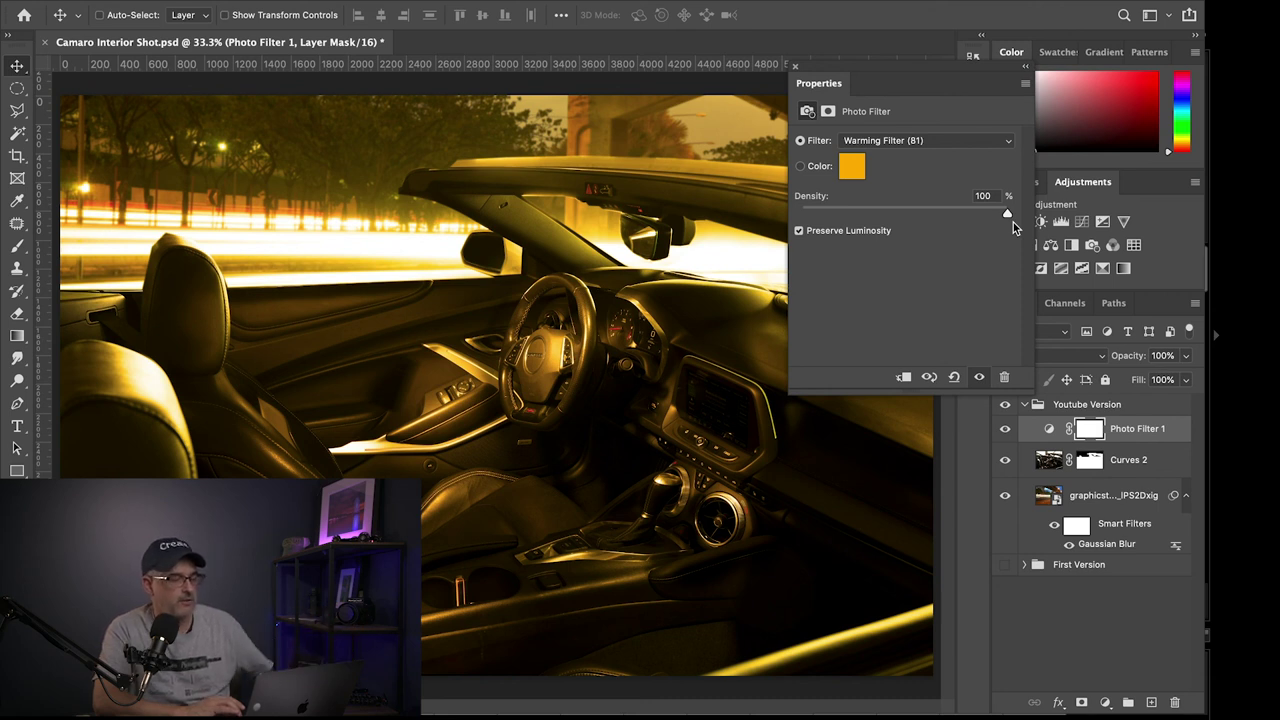
drag(1008, 216, 905, 217)
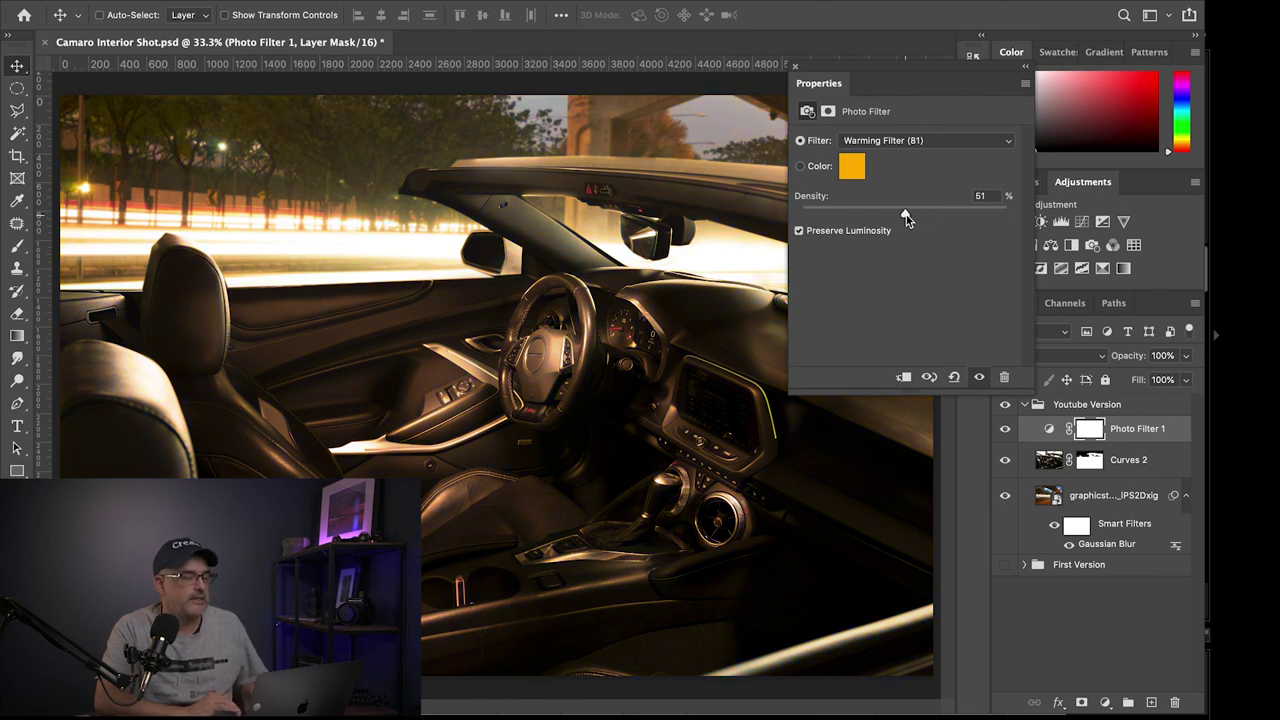
drag(906, 217, 915, 218)
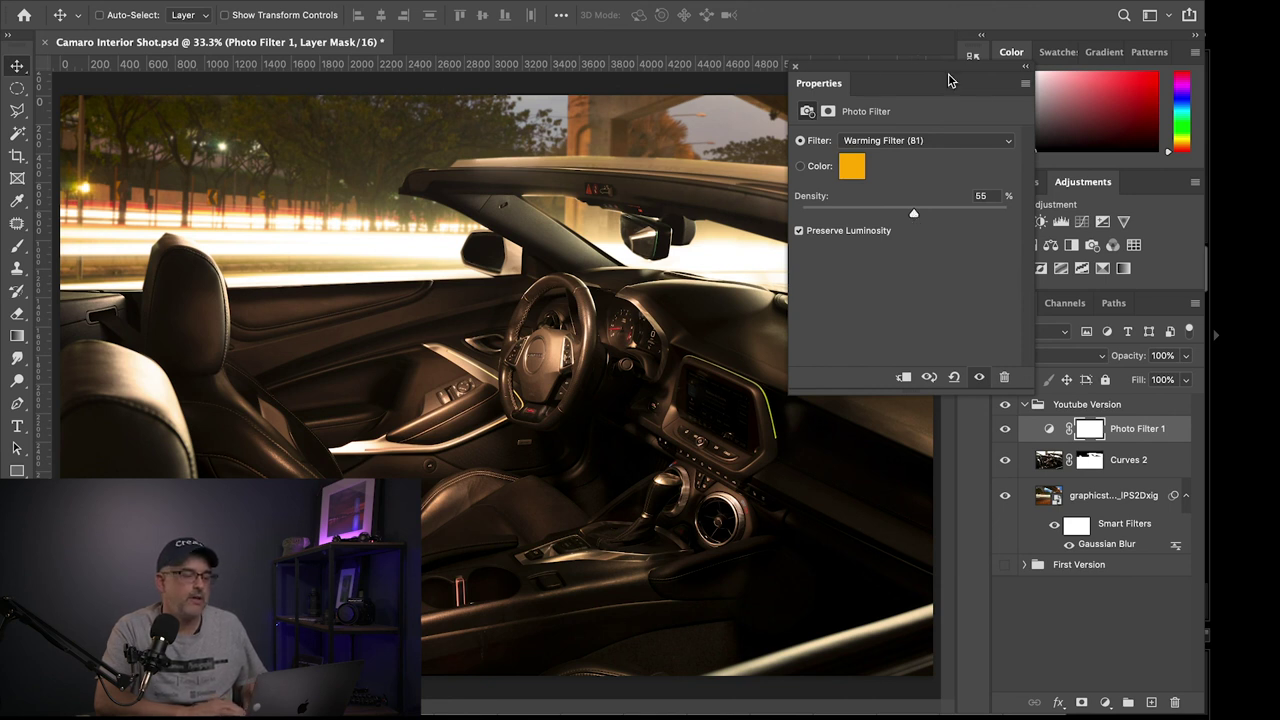
click(796, 66)
click(1005, 429)
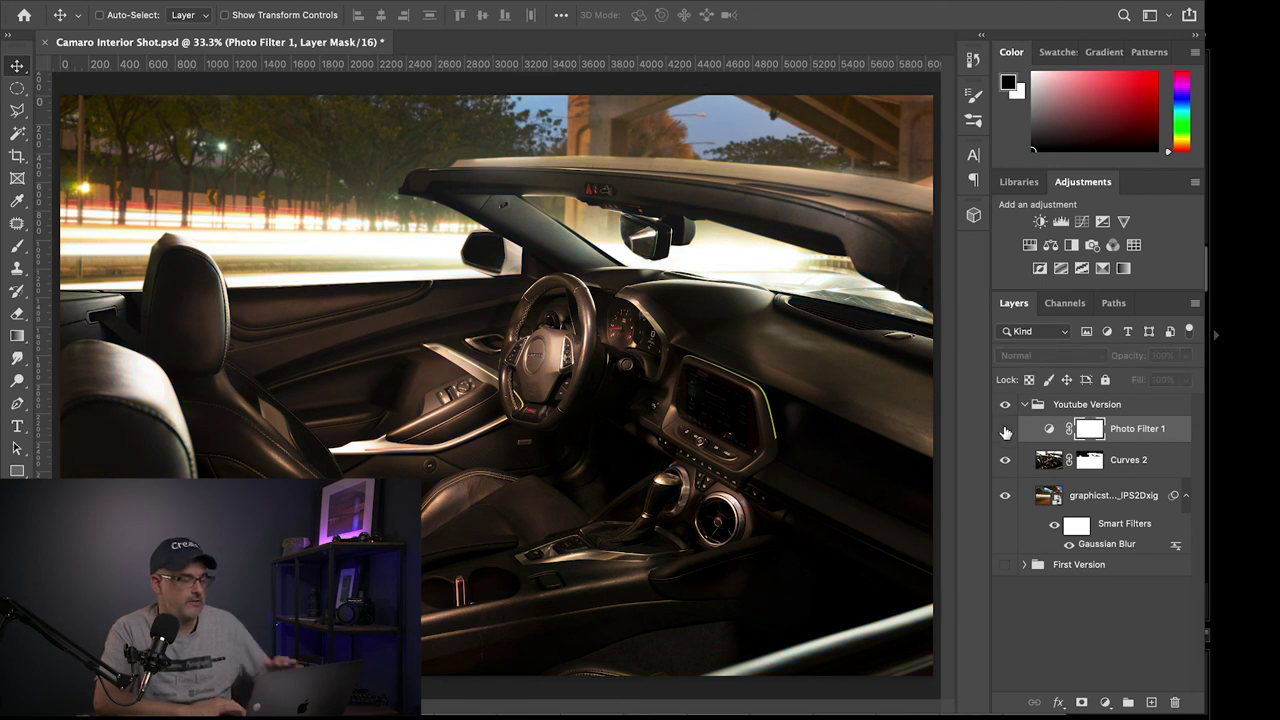
click(1005, 429)
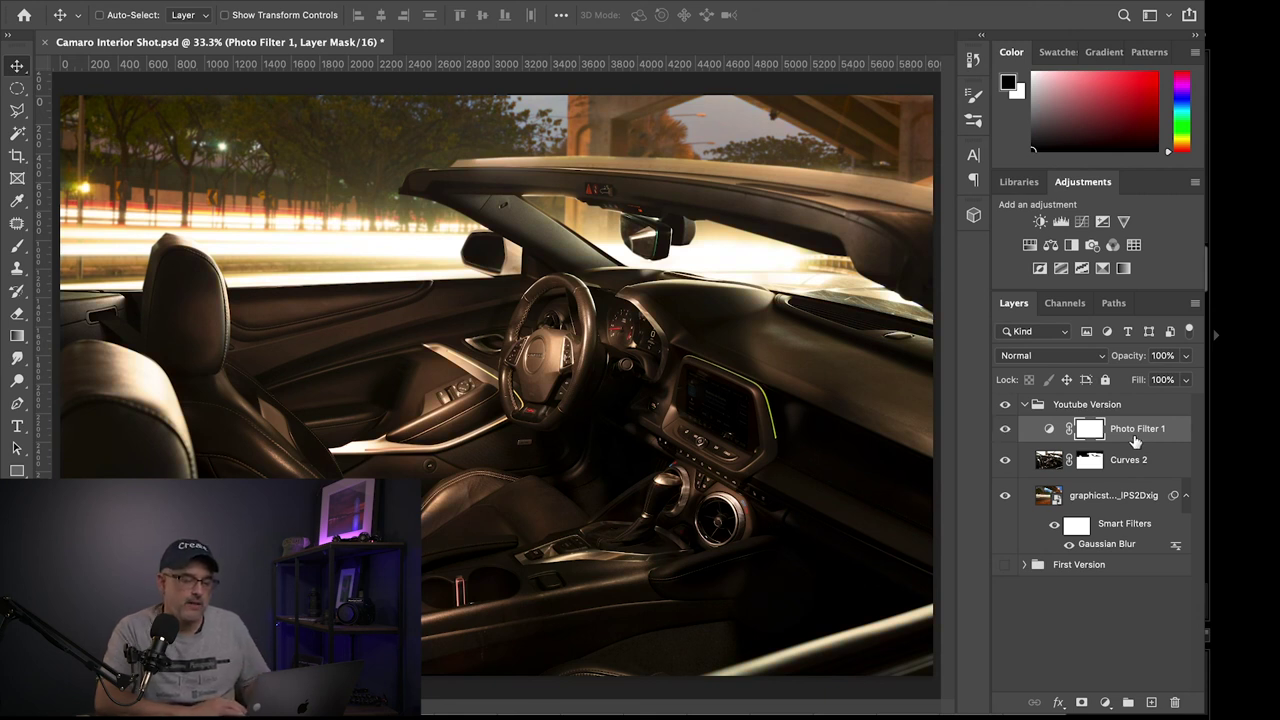
Render a 50-300mm Zoom lens flare at 100% brightness on the Curves 2 image, centred near the windshield base above the dashboard
key(super+2)
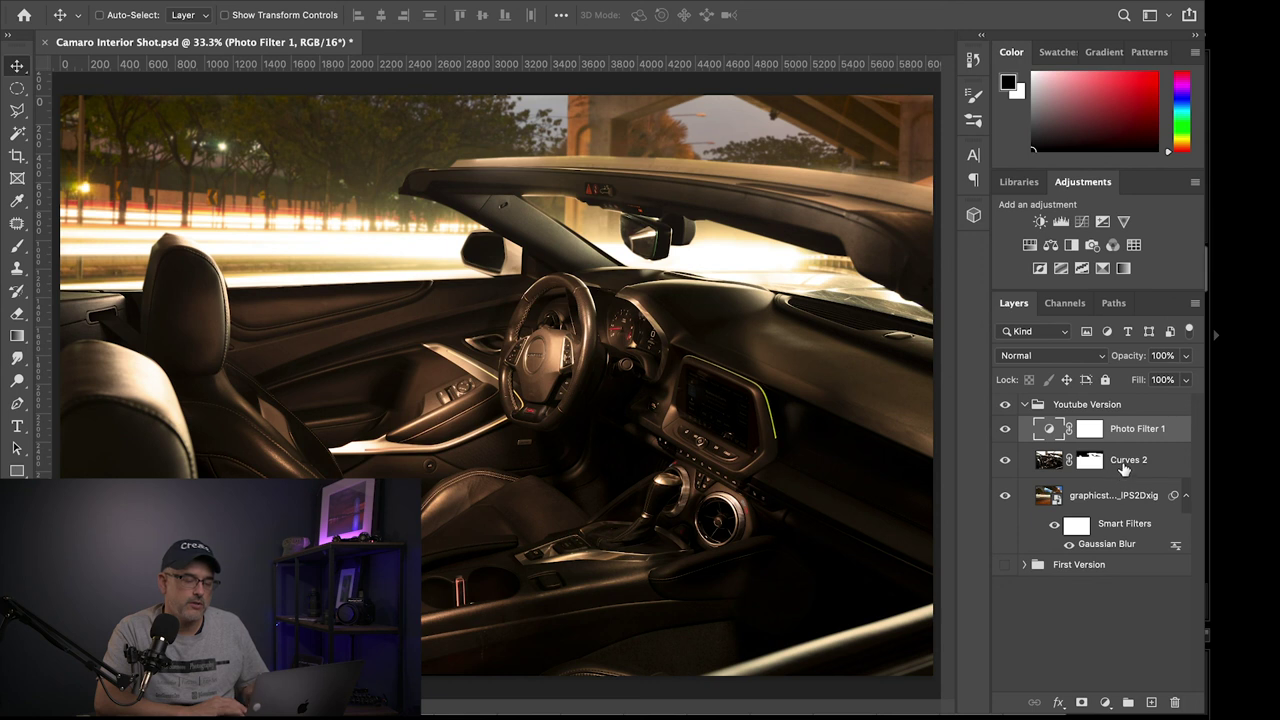
click(1048, 467)
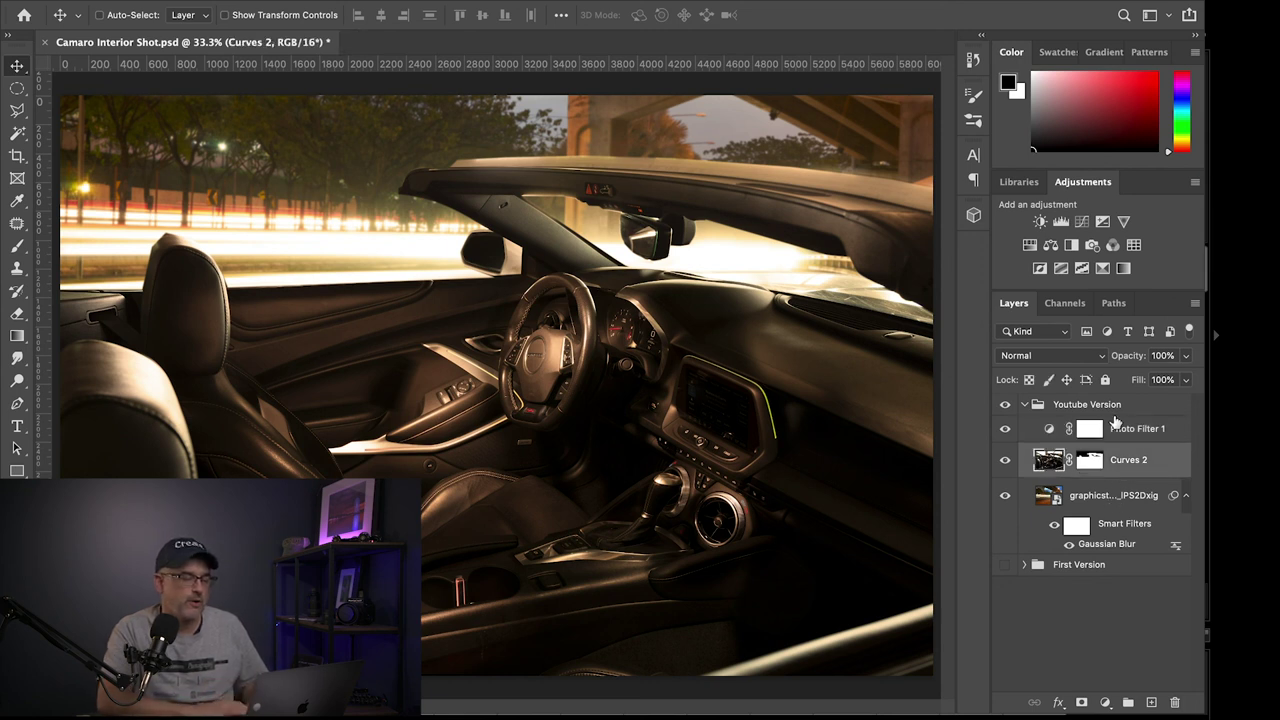
click(398, 0)
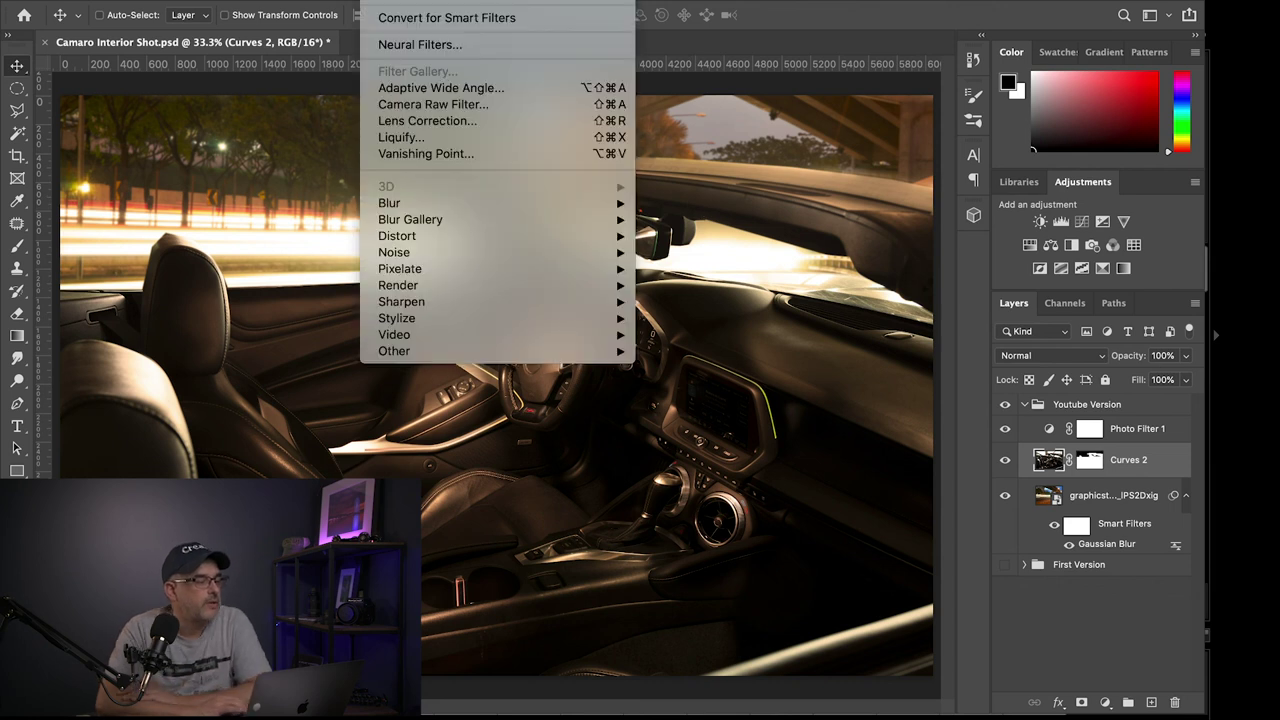
mouse_move(556, 291)
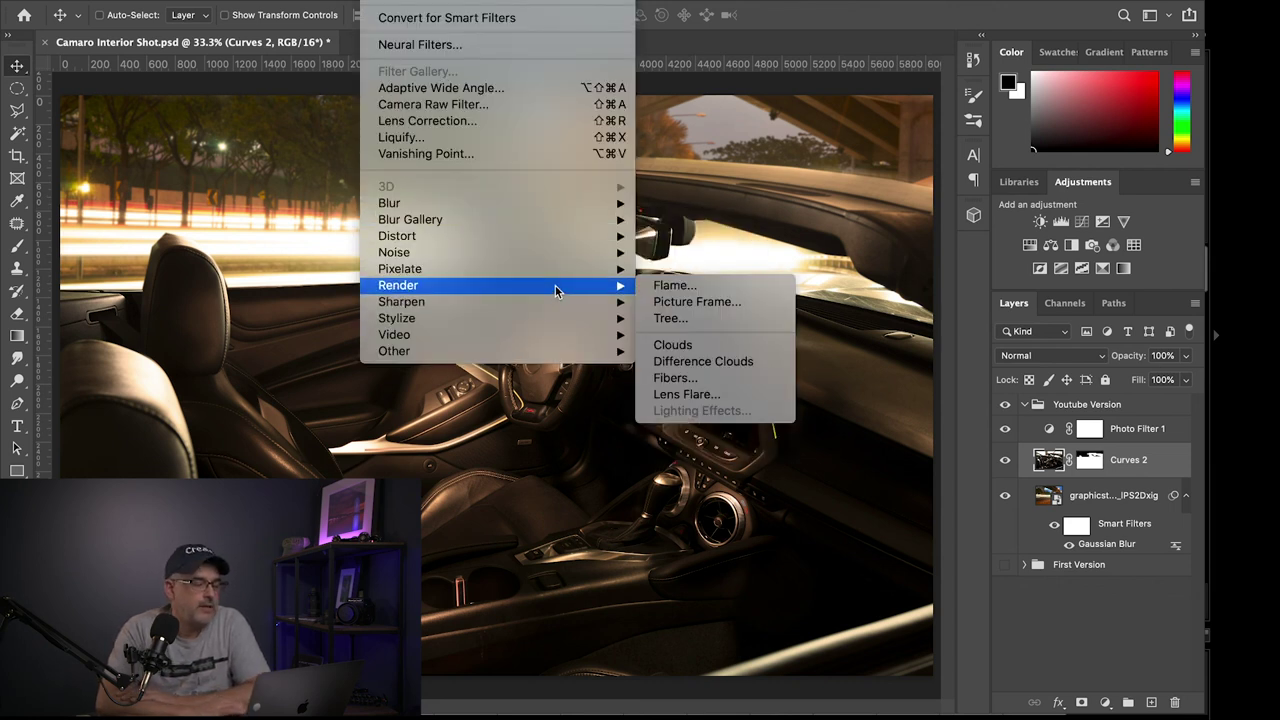
click(673, 396)
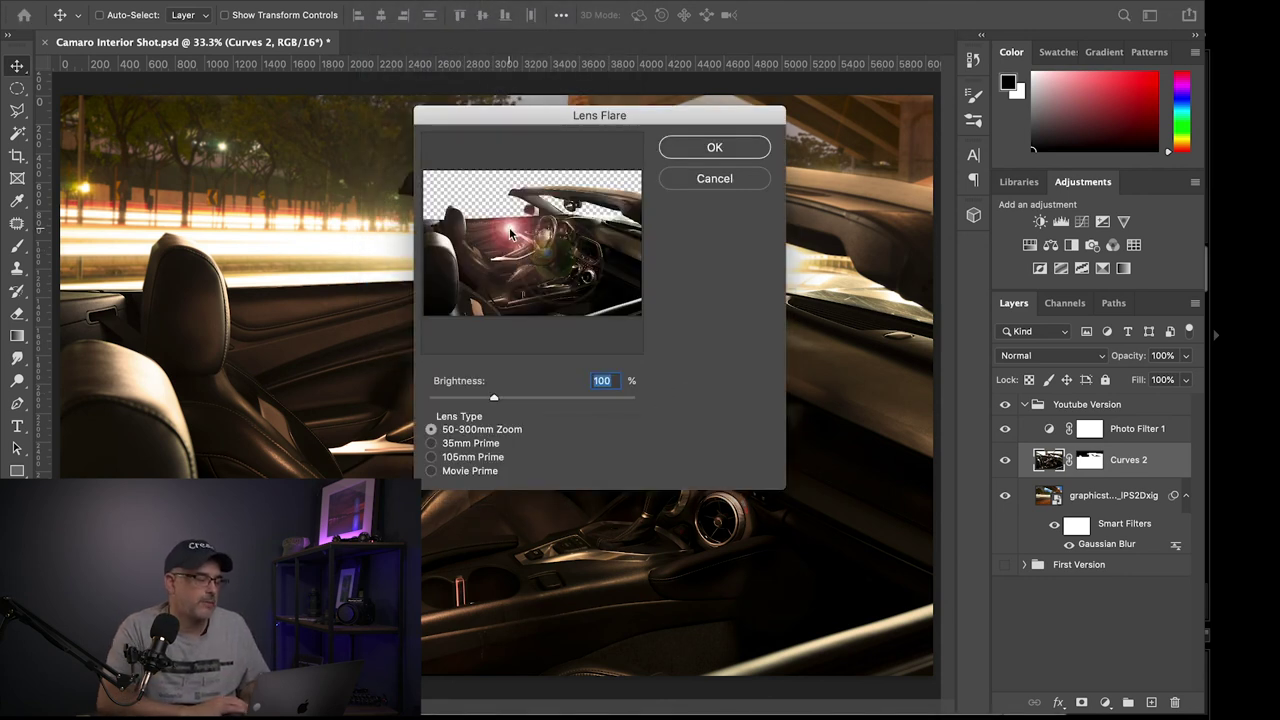
click(510, 233)
drag(510, 233, 601, 221)
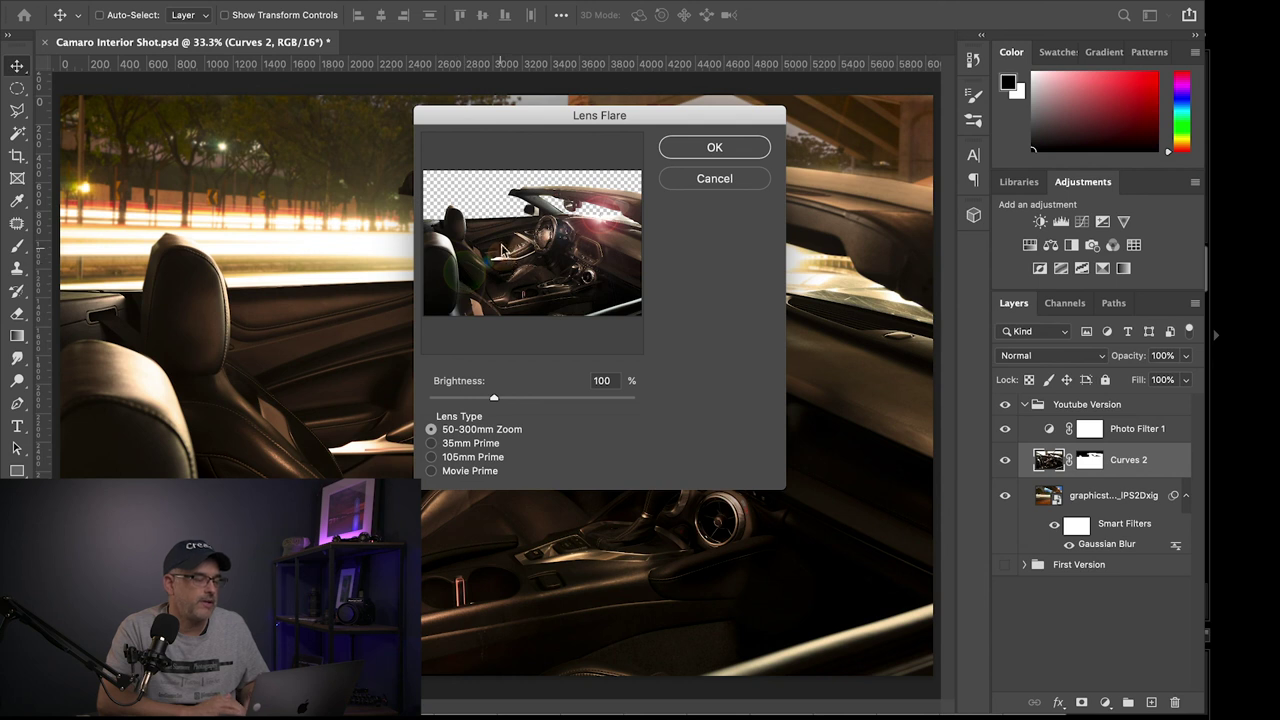
click(722, 148)
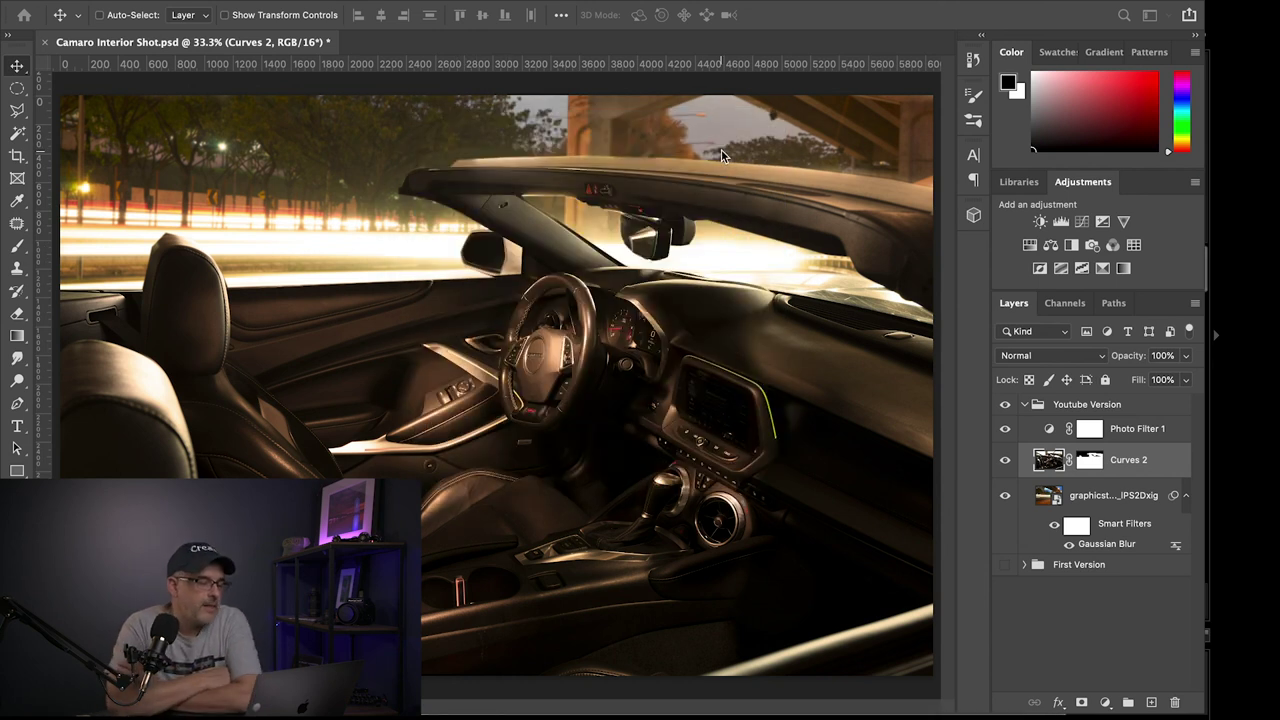